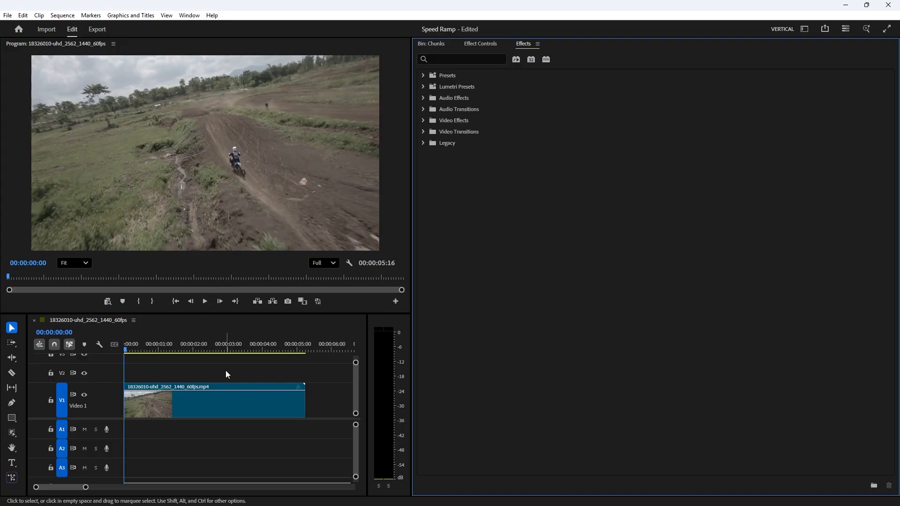
Step: Play the sequence from the start to preview the motocross footage
{"action": "key", "text": "space"}
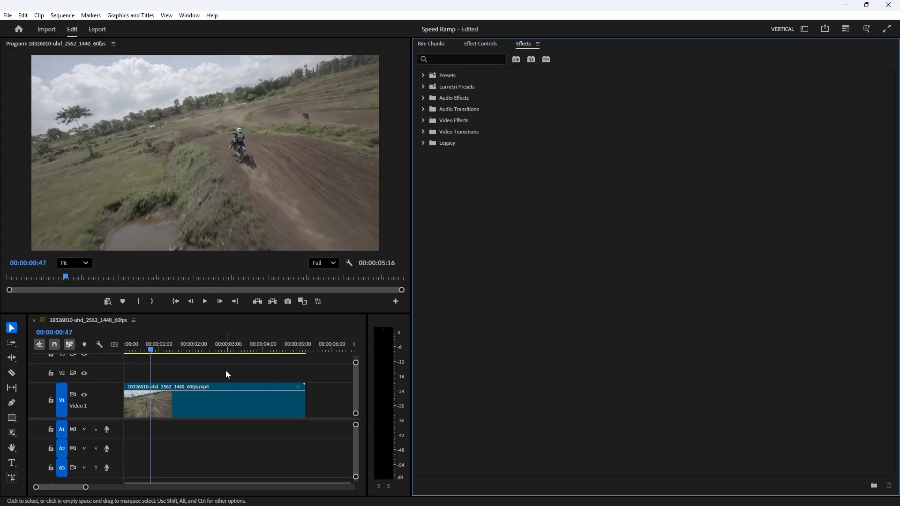
{"action": "key", "text": "space"}
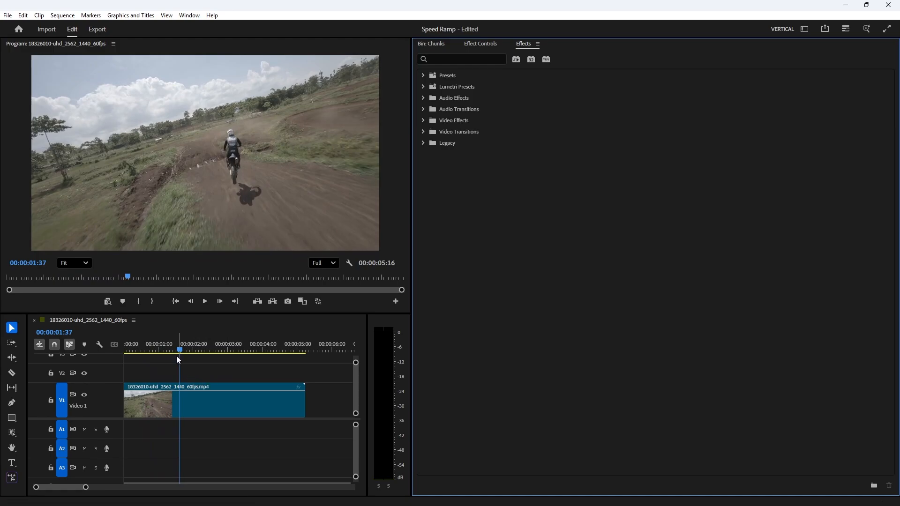
{"action": "left_click", "coordinate": [144, 345]}
{"action": "left_click_drag", "start_coordinate": [145, 345], "coordinate": [103, 345]}
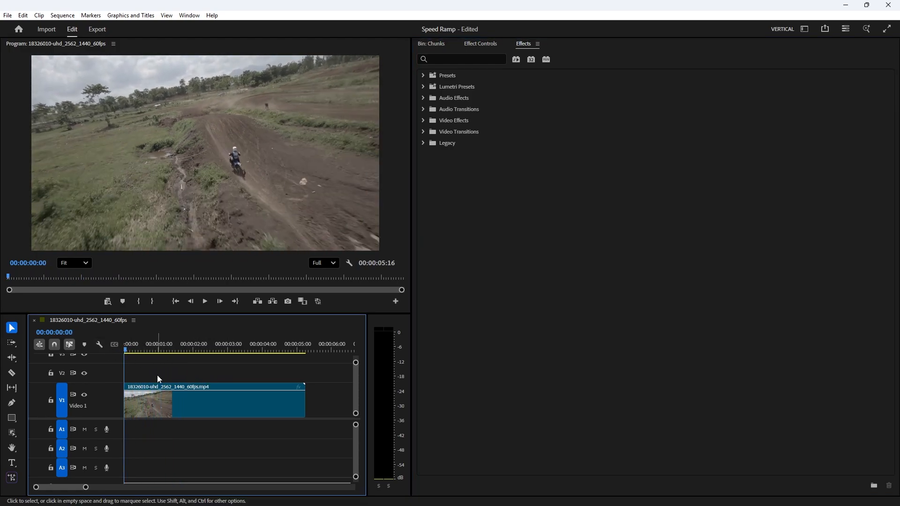
{"action": "key", "text": "space"}
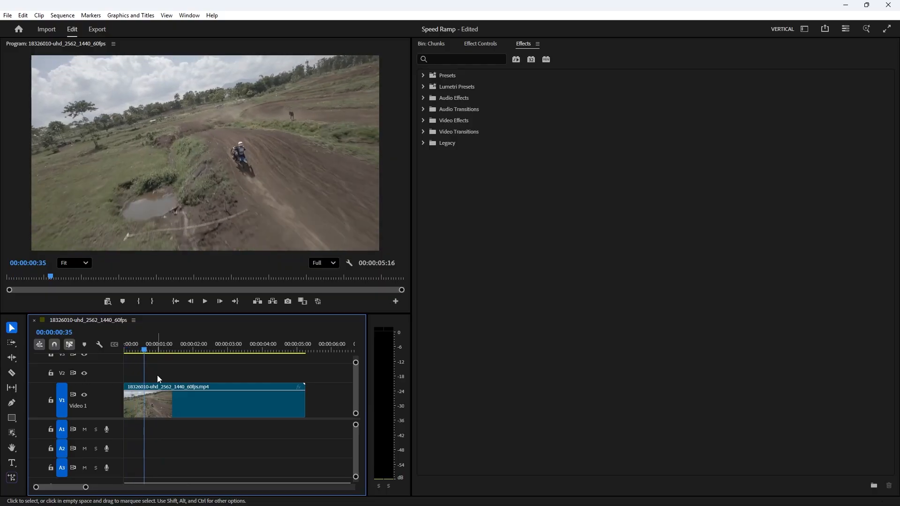
{"action": "key", "text": "space"}
{"action": "key", "text": "space"}
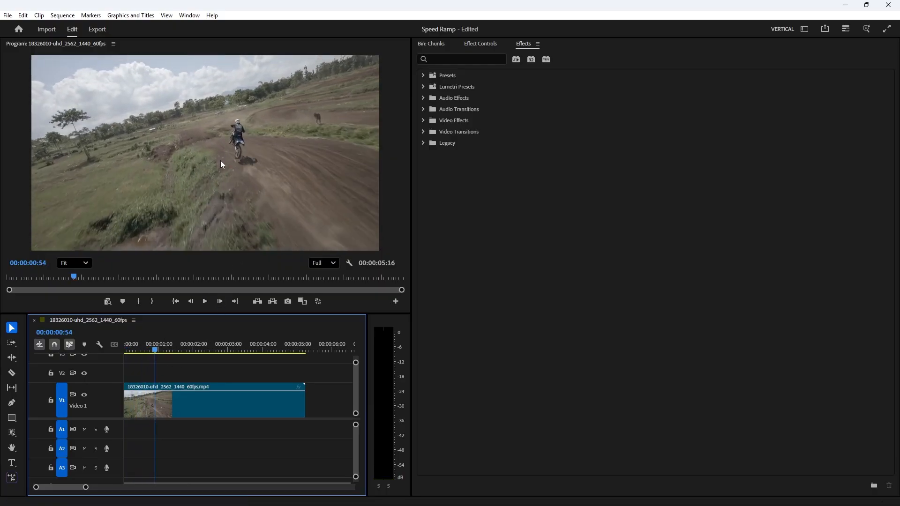
Step: Split the clip with the Razor tool at 00:00:00:54 and 00:00:01:46
{"action": "key", "text": "c"}
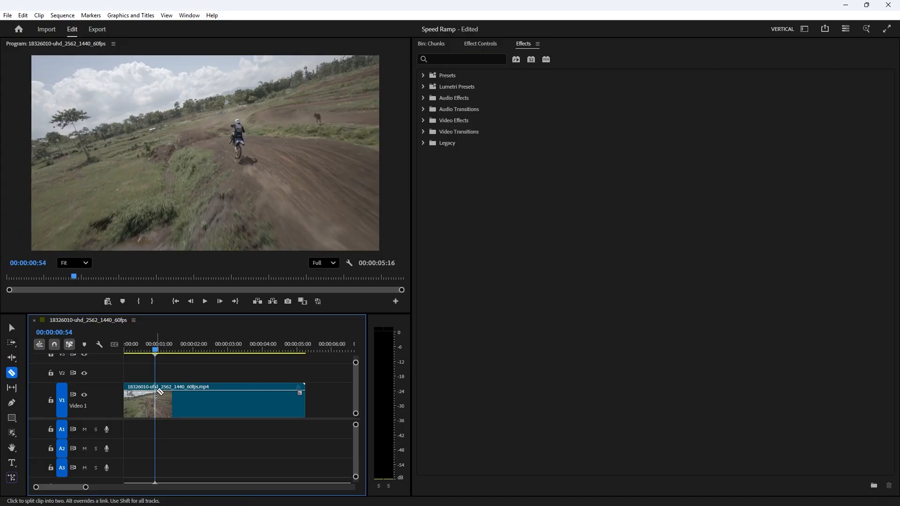
{"action": "left_click", "coordinate": [158, 391]}
{"action": "key", "text": "space"}
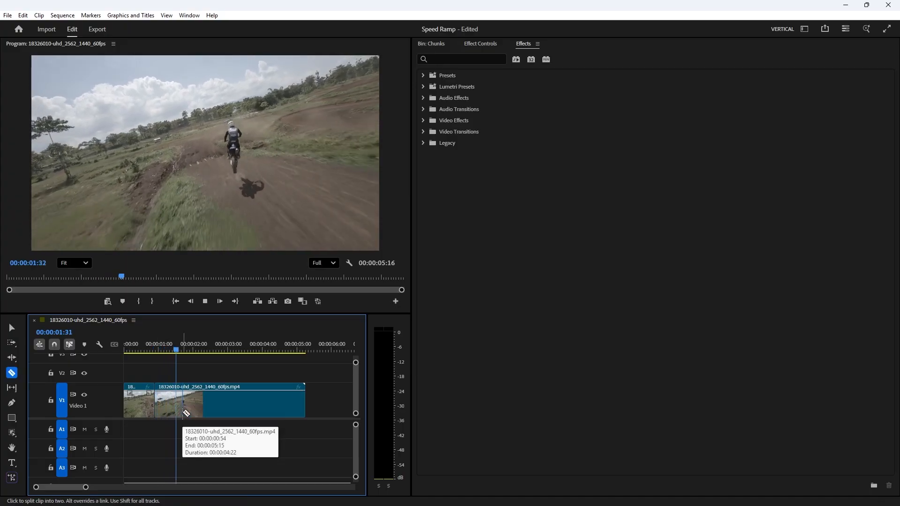
{"action": "key", "text": "space"}
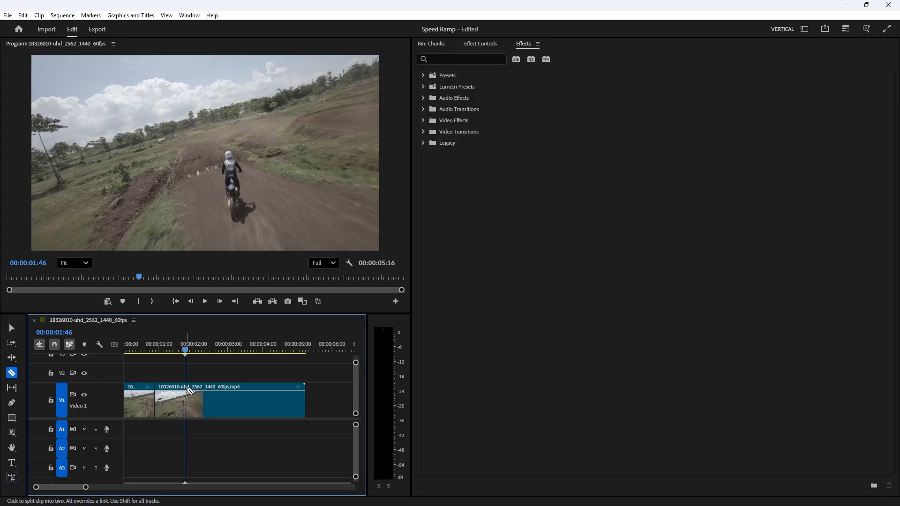
{"action": "key", "text": "v"}
{"action": "key", "text": "c"}
{"action": "left_click", "coordinate": [186, 394]}
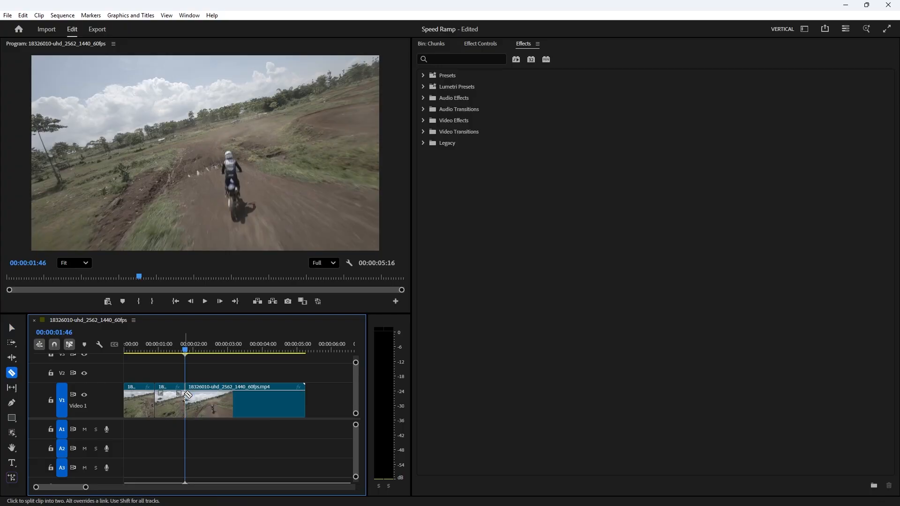
Step: Move the last segment right to make room and set the middle segment's speed to 50%
{"action": "left_click", "coordinate": [11, 327]}
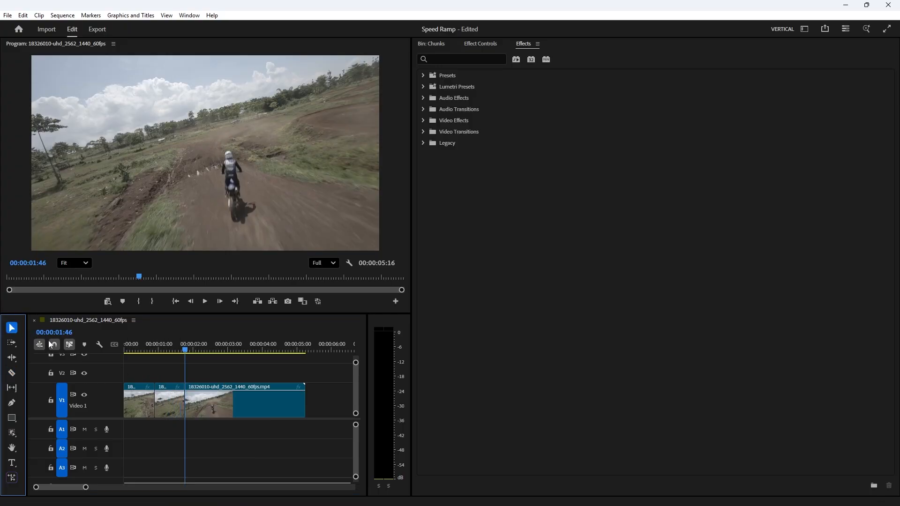
{"action": "left_click_drag", "start_coordinate": [226, 390], "coordinate": [318, 389]}
{"action": "left_click", "coordinate": [170, 401]}
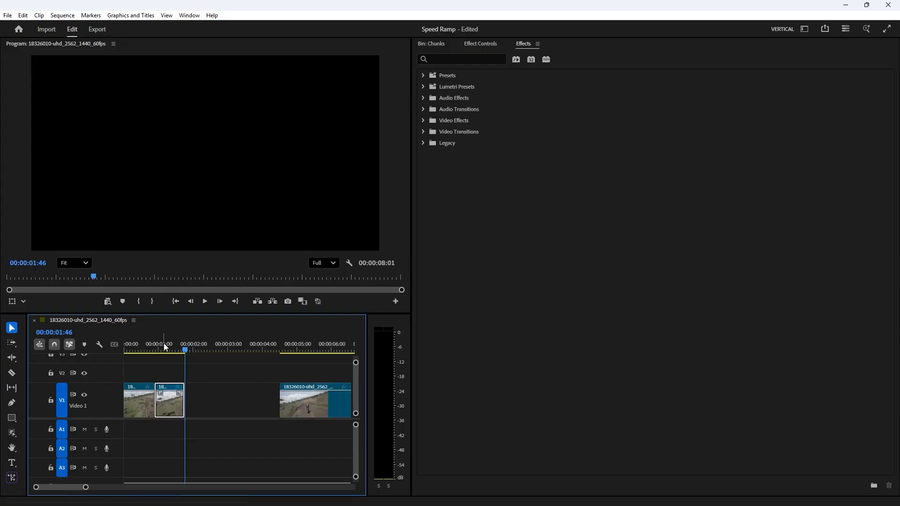
{"action": "left_click", "coordinate": [164, 346]}
{"action": "right_click", "coordinate": [173, 404]}
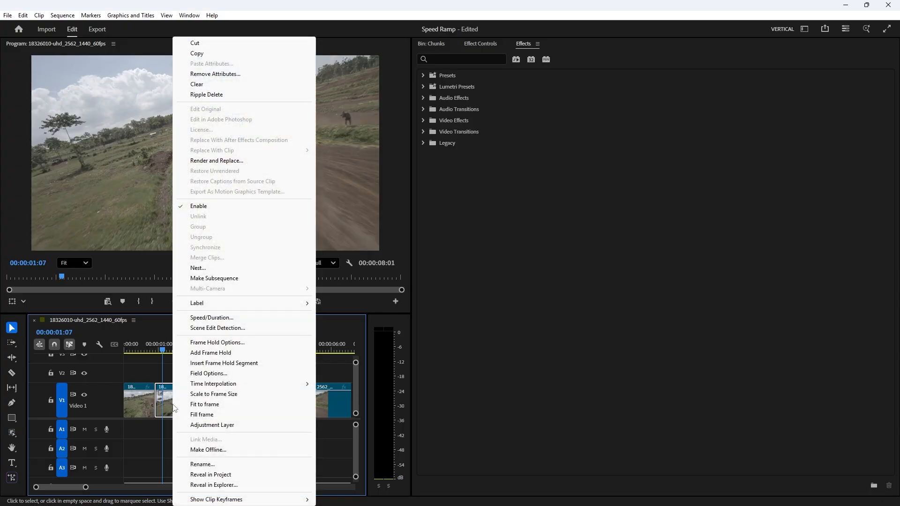
{"action": "left_click", "coordinate": [229, 318]}
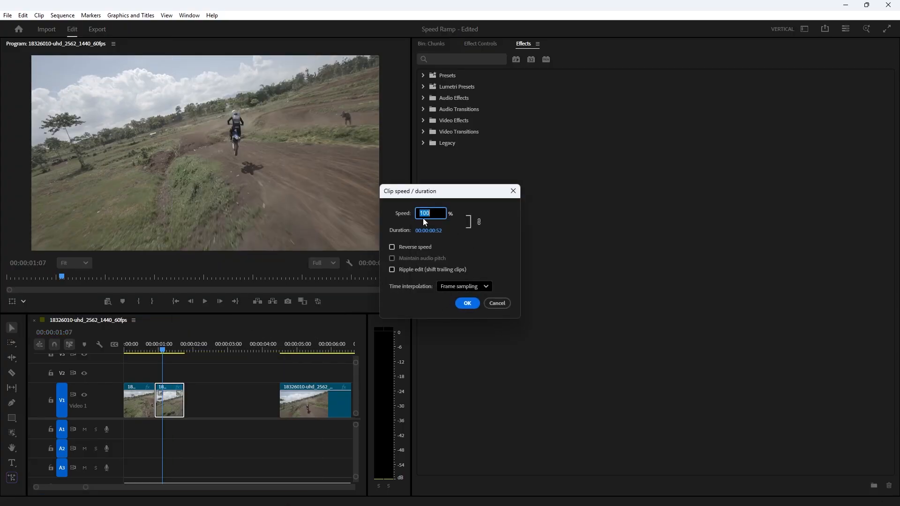
{"action": "type", "text": "50"}
{"action": "key", "text": "Return"}
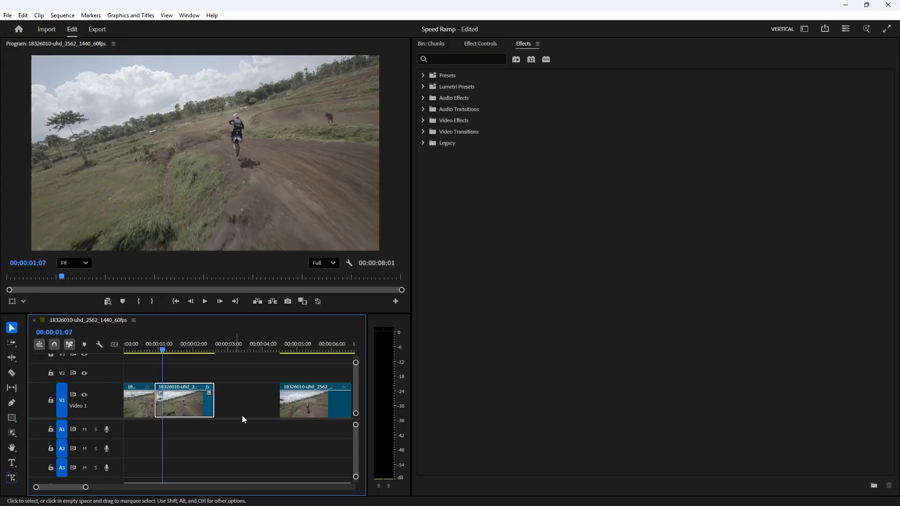
Step: Ripple delete the gap after the slowed segment and replay the sequence from the start
{"action": "right_click", "coordinate": [229, 401]}
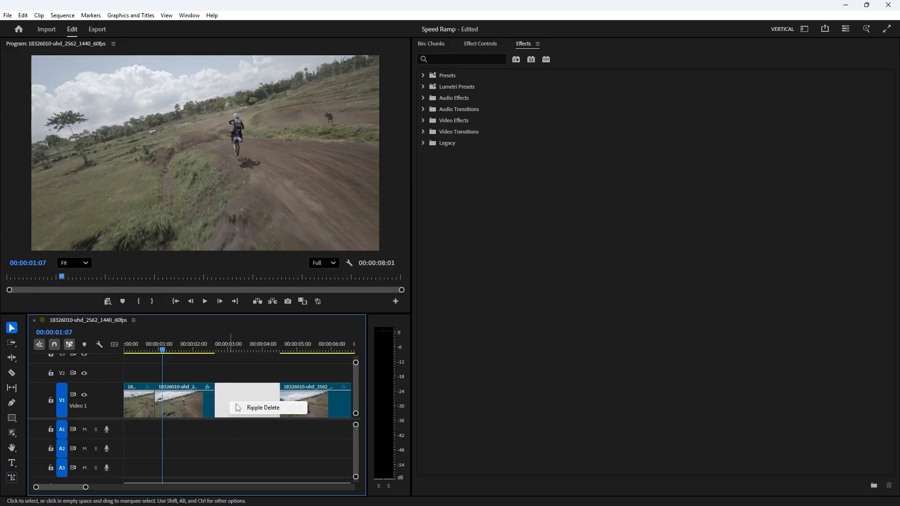
{"action": "left_click", "coordinate": [234, 407]}
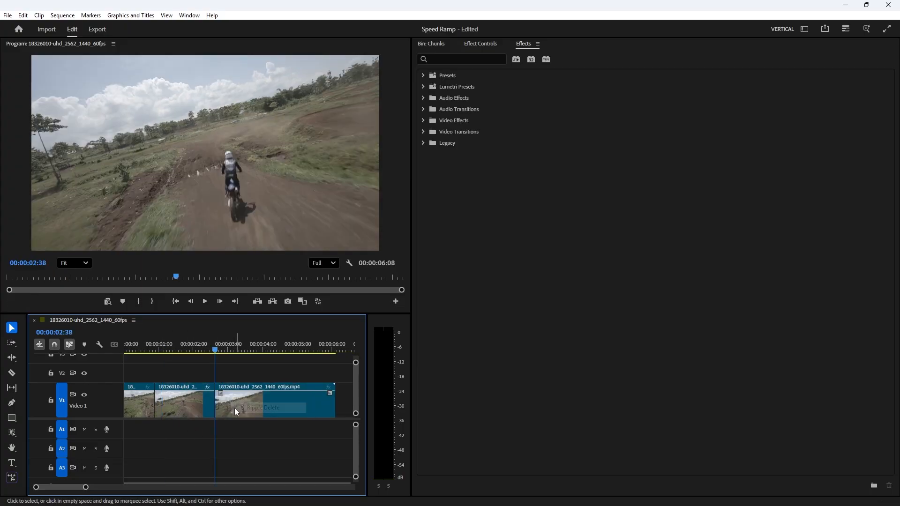
{"action": "left_click", "coordinate": [141, 343]}
{"action": "key", "text": "space"}
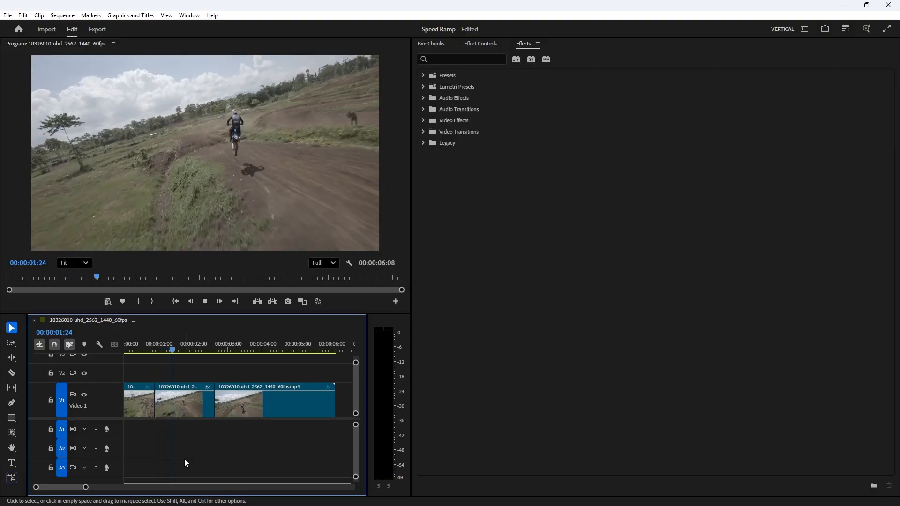
{"action": "key", "text": "space"}
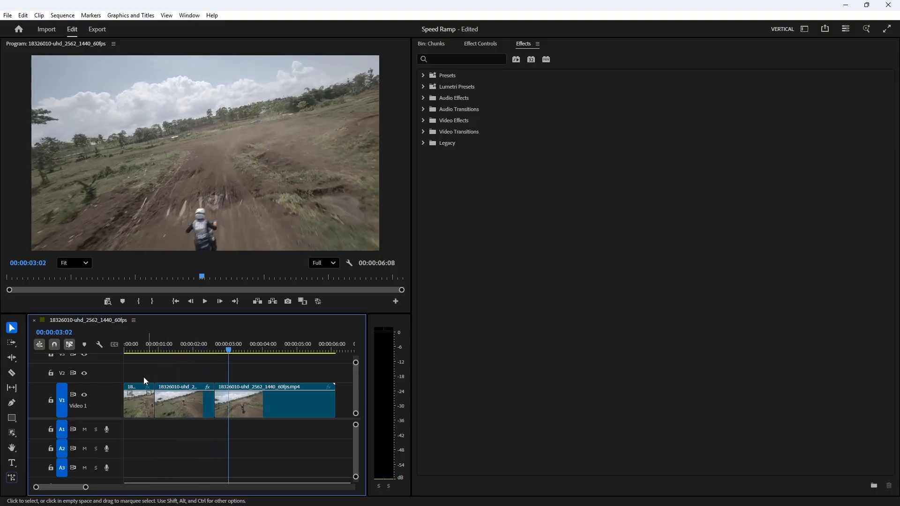
{"action": "left_click", "coordinate": [131, 350]}
{"action": "key", "text": "space"}
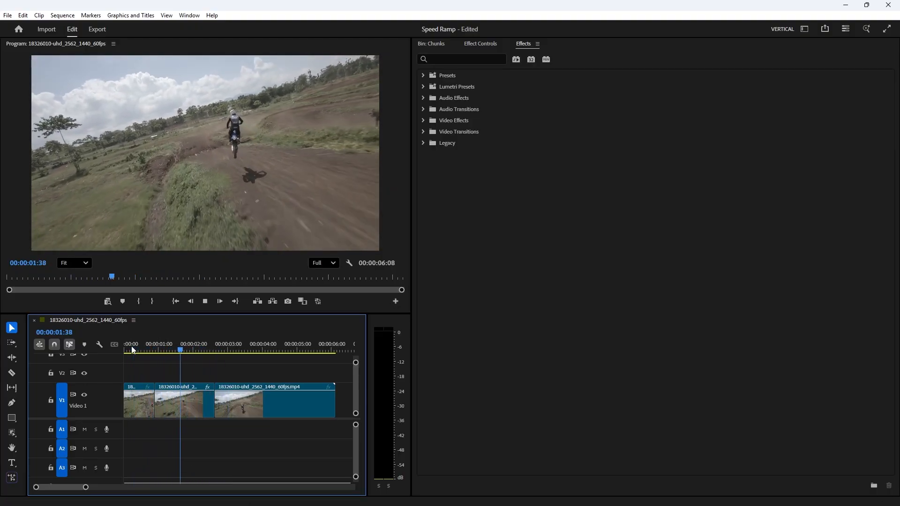
{"action": "left_click", "coordinate": [135, 349]}
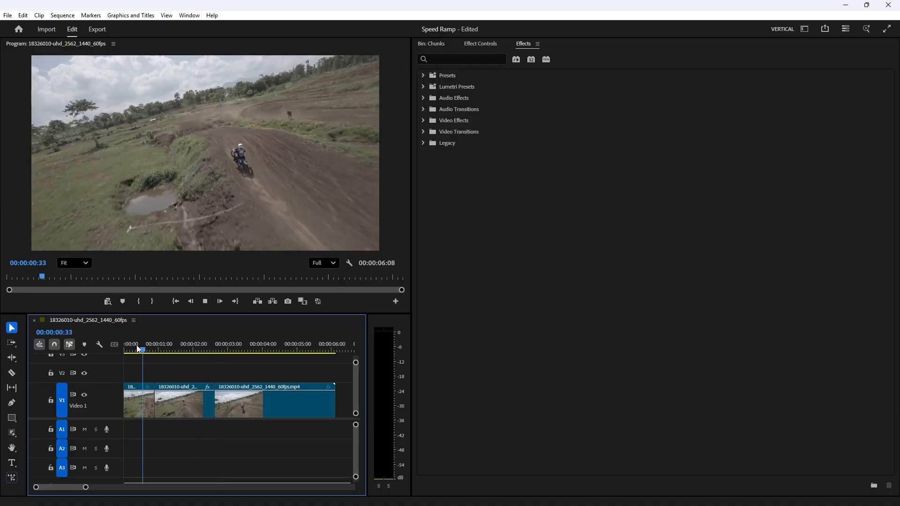
{"action": "key", "text": "space"}
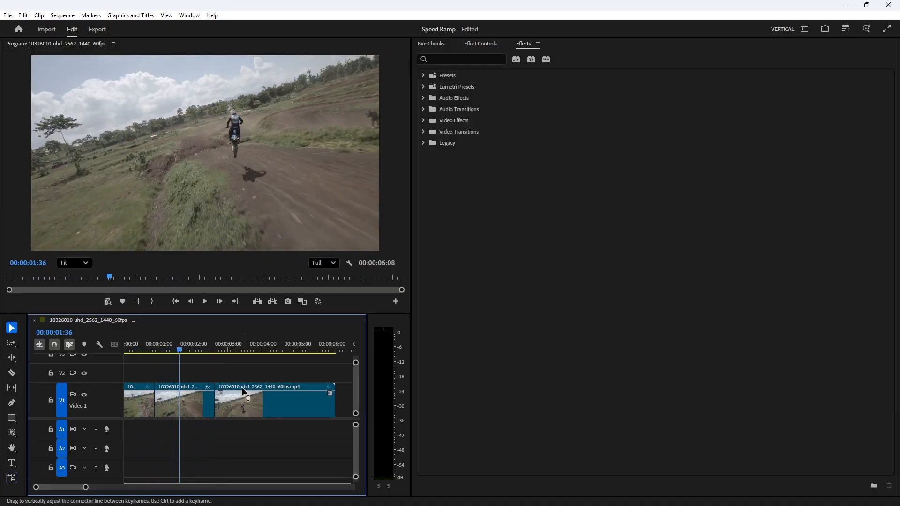
Step: Open a gap before the last segment and set the middle segment's speed to 30%
{"action": "left_click_drag", "start_coordinate": [244, 390], "coordinate": [243, 397]}
{"action": "left_click", "coordinate": [201, 400]}
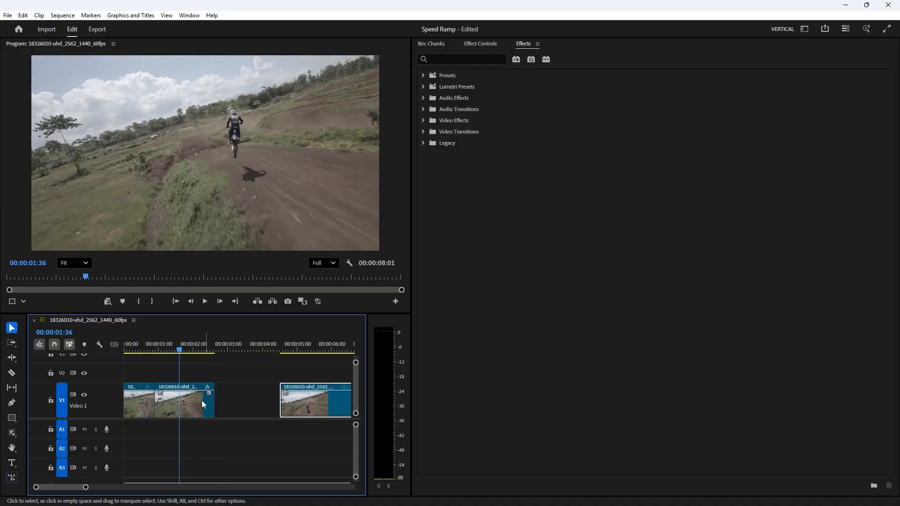
{"action": "right_click", "coordinate": [196, 401]}
{"action": "left_click", "coordinate": [247, 318]}
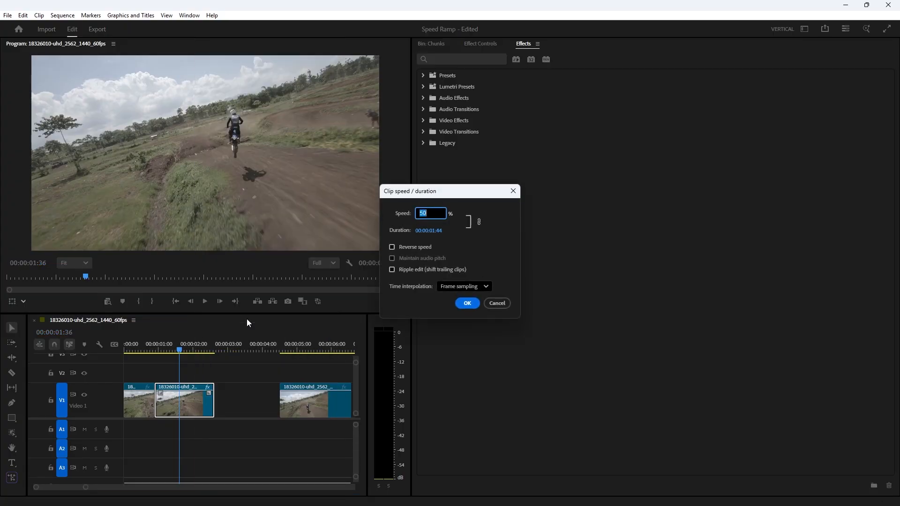
{"action": "type", "text": "30"}
{"action": "key", "text": "Return"}
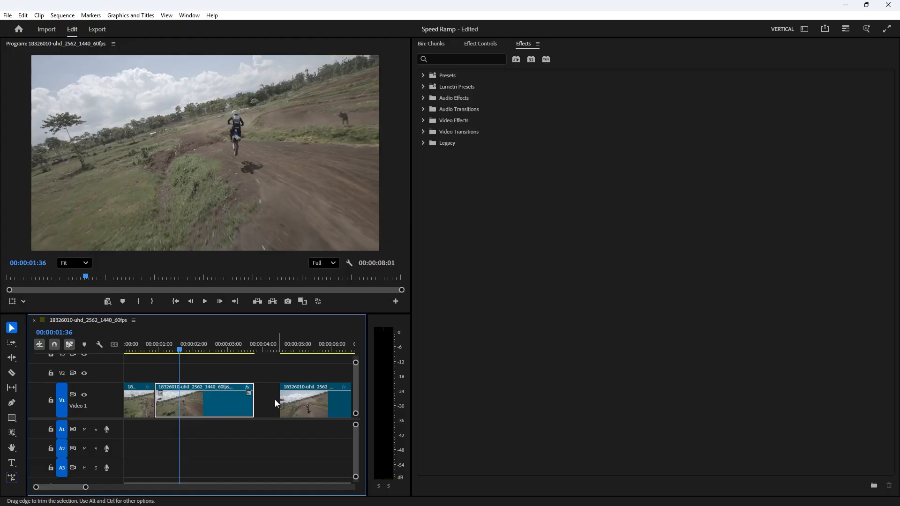
Step: Ripple delete the gap after the middle segment and replay the sequence from the start
{"action": "right_click", "coordinate": [275, 400]}
{"action": "left_click", "coordinate": [300, 406]}
{"action": "left_click", "coordinate": [131, 348]}
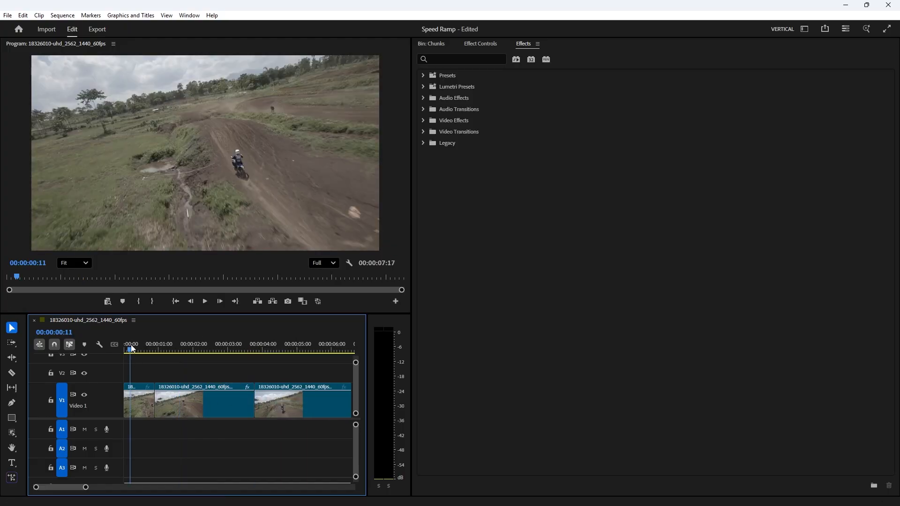
{"action": "key", "text": "space"}
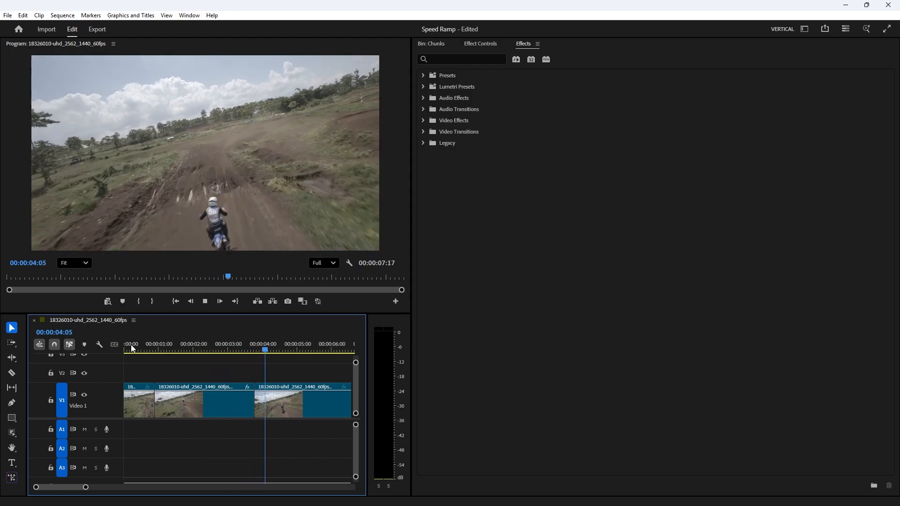
{"action": "key", "text": "space"}
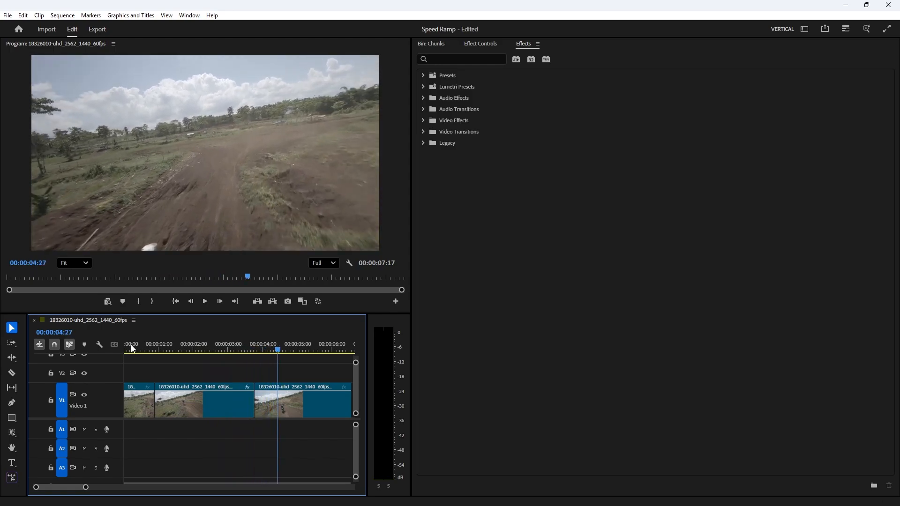
Step: Set the middle segment's speed to 200% and ripple delete the resulting gap
{"action": "right_click", "coordinate": [209, 405]}
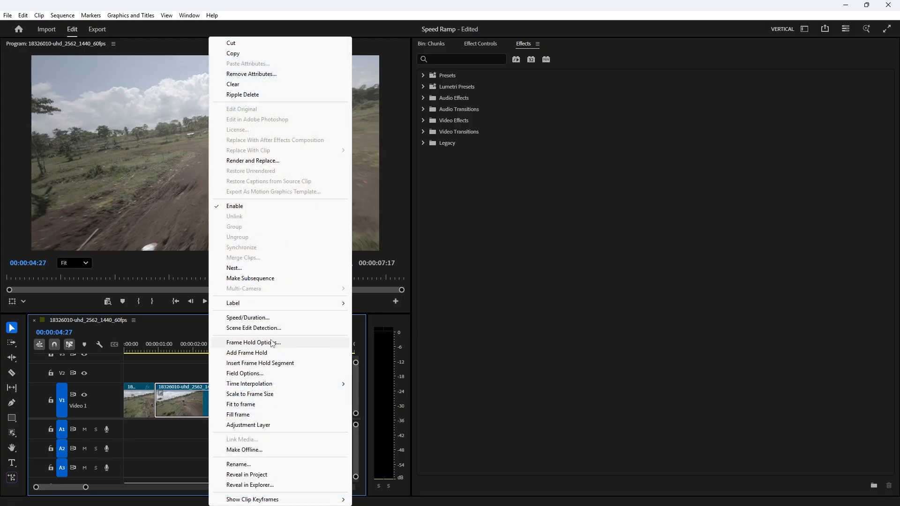
{"action": "left_click", "coordinate": [268, 318]}
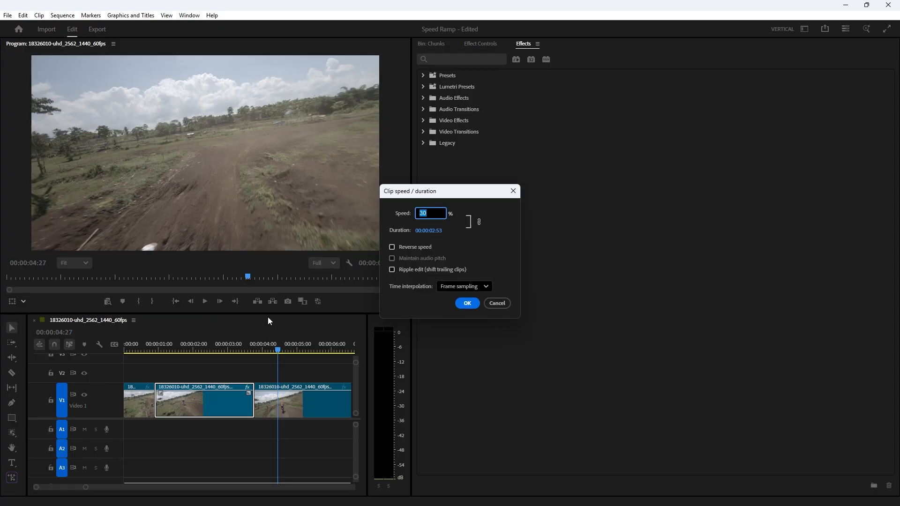
{"action": "type", "text": "200"}
{"action": "key", "text": "Return"}
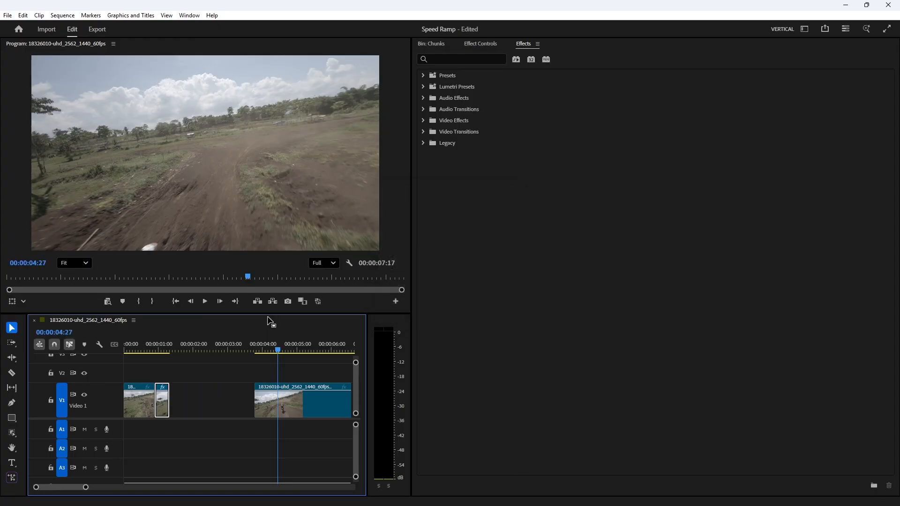
{"action": "right_click", "coordinate": [217, 409]}
{"action": "left_click", "coordinate": [227, 415]}
Step: Preview the sequence and undo all cuts and speed changes back to the single original clip
{"action": "left_click", "coordinate": [132, 347]}
{"action": "key", "text": "space"}
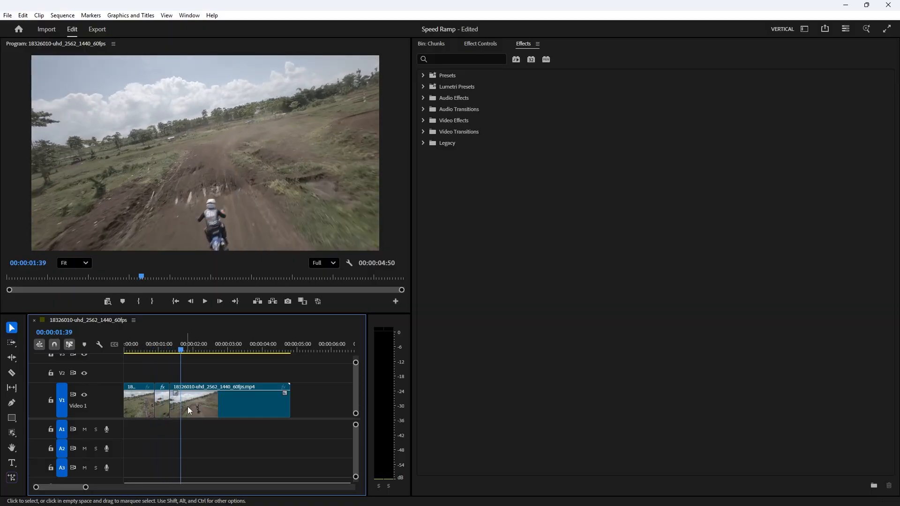
{"action": "key", "text": "ctrl+z"}
{"action": "key", "text": "ctrl+z"}
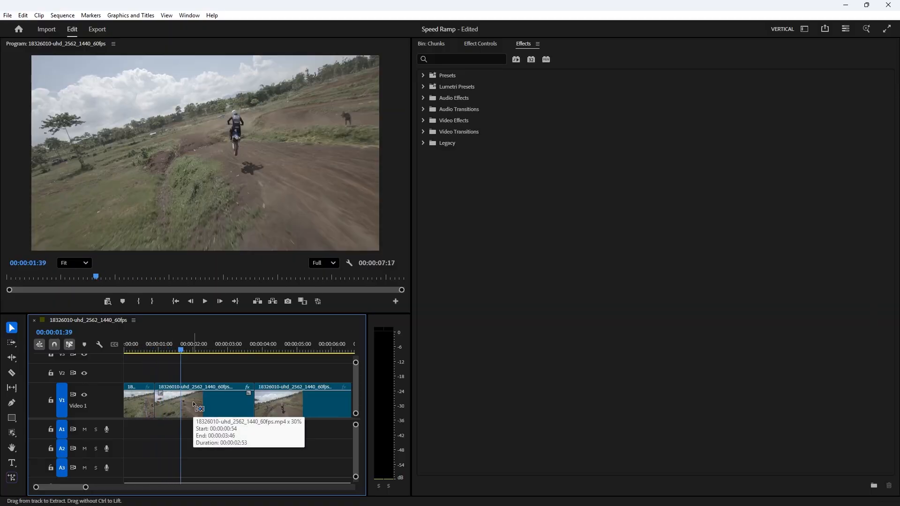
{"action": "key", "text": "ctrl+shift+z"}
{"action": "key", "text": "ctrl+z"}
{"action": "key", "text": "ctrl+z"}
{"action": "key", "text": "ctrl+z"}
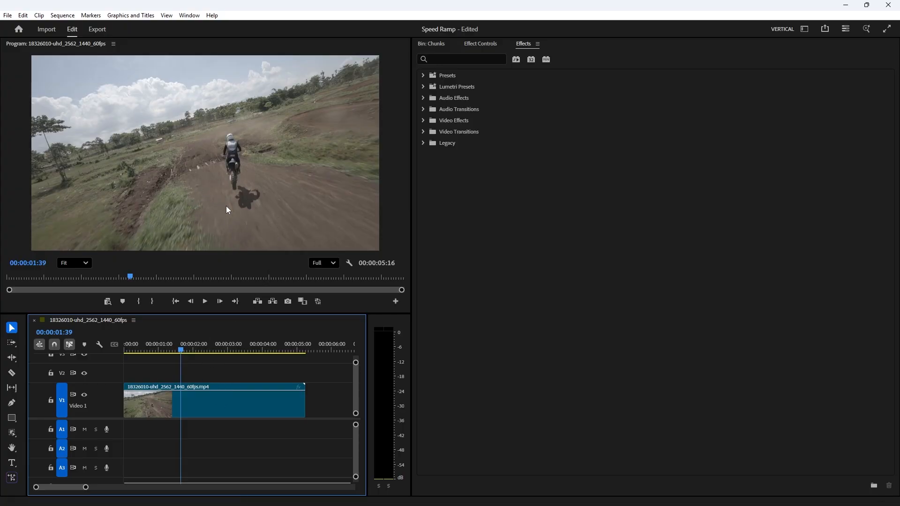
Step: Show the clip's Time Remapping speed keyframes on the timeline clip
{"action": "left_click", "coordinate": [271, 388]}
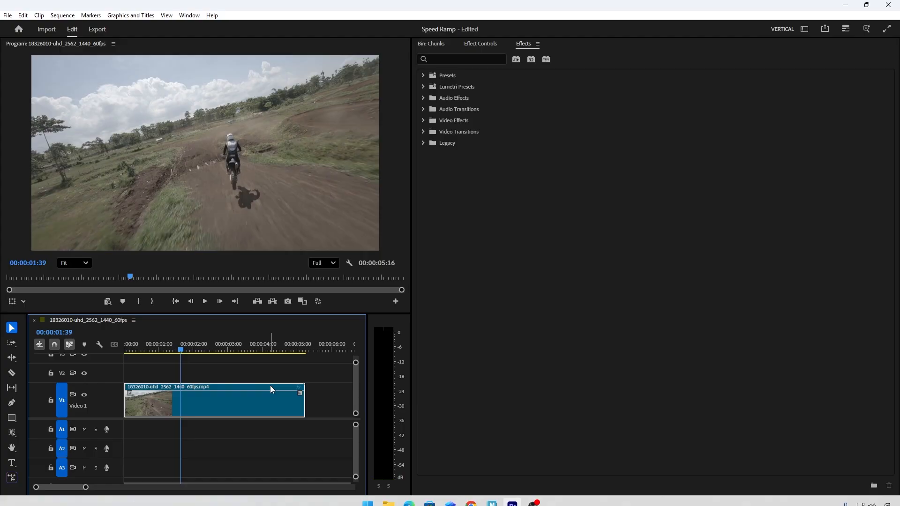
{"action": "right_click", "coordinate": [300, 390]}
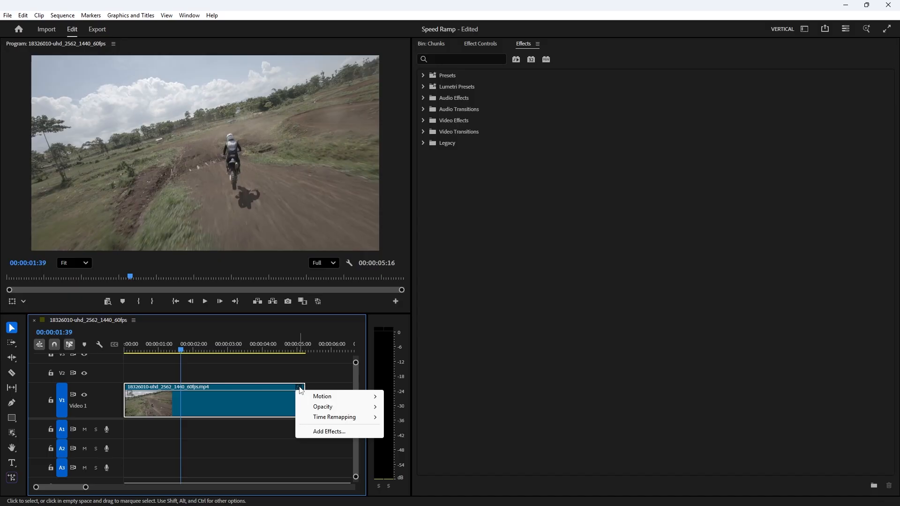
{"action": "mouse_move", "coordinate": [317, 422]}
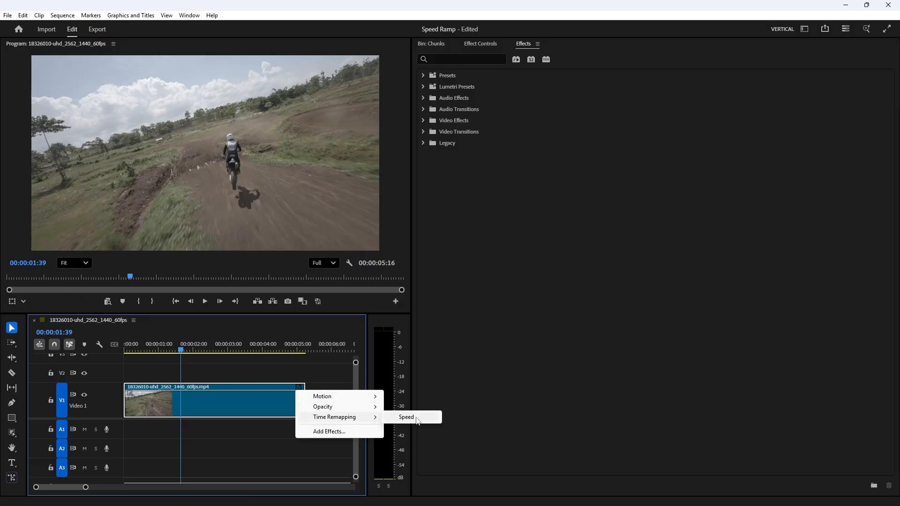
{"action": "left_click", "coordinate": [245, 379]}
{"action": "left_click", "coordinate": [240, 396]}
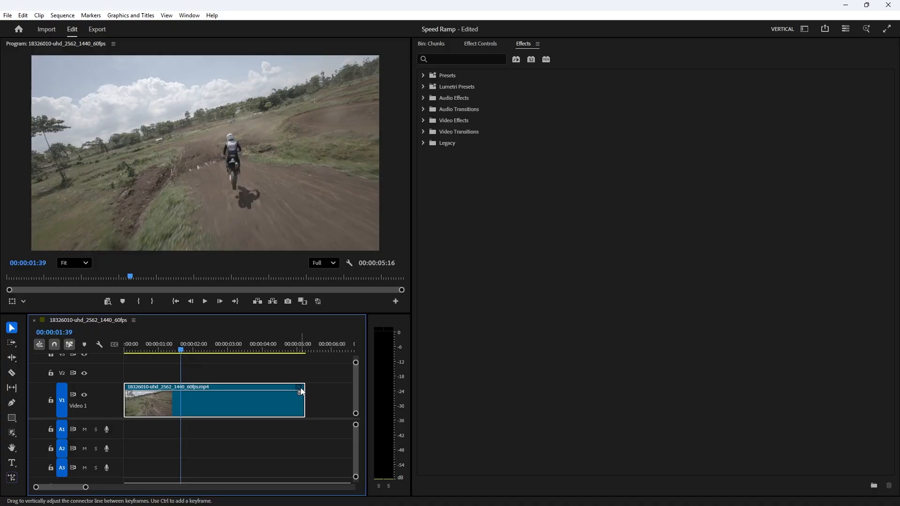
{"action": "right_click", "coordinate": [261, 401]}
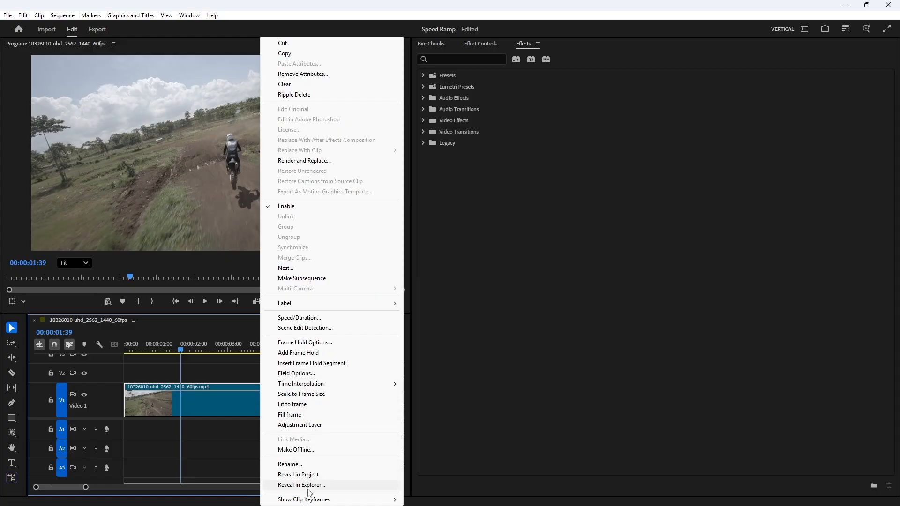
{"action": "mouse_move", "coordinate": [310, 501]}
{"action": "mouse_move", "coordinate": [426, 487]}
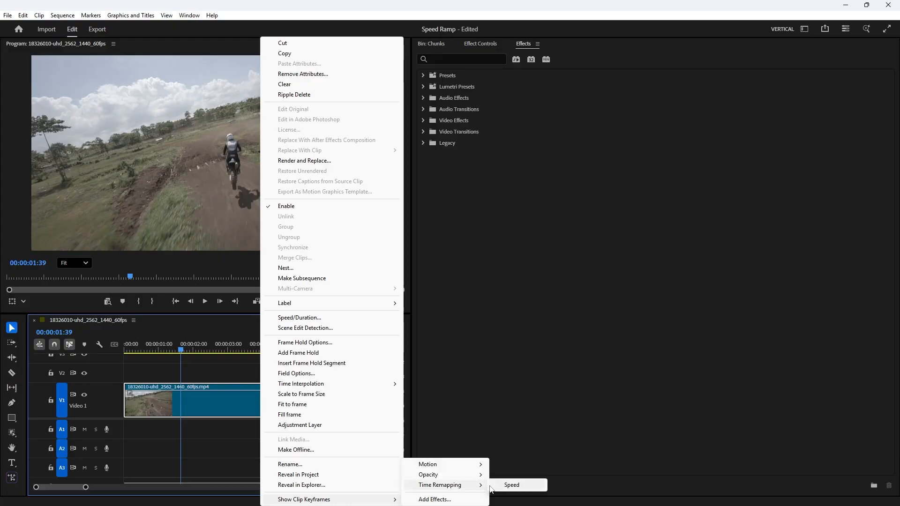
{"action": "left_click", "coordinate": [234, 374]}
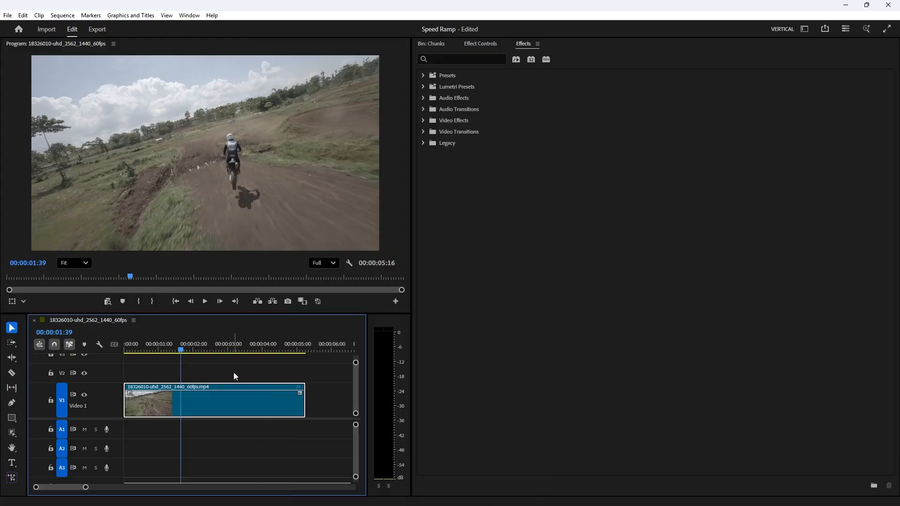
{"action": "left_click", "coordinate": [299, 387]}
{"action": "mouse_move", "coordinate": [342, 421]}
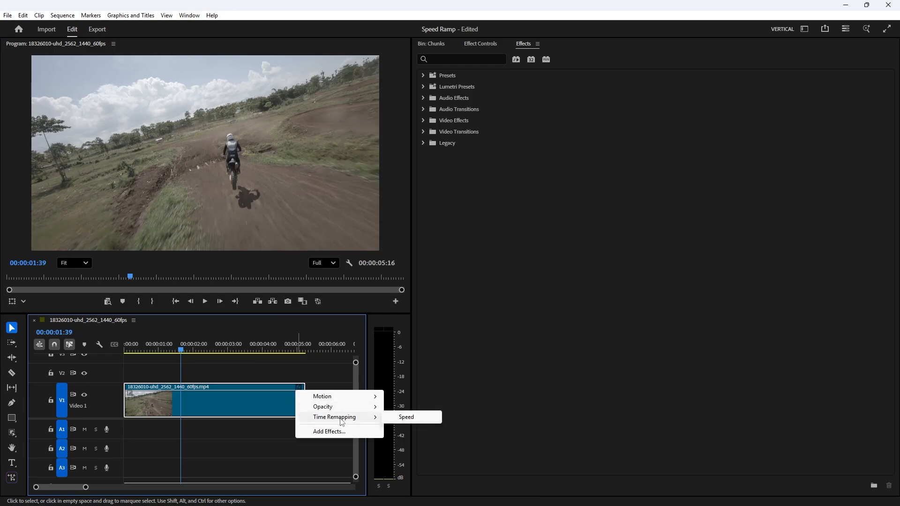
{"action": "left_click", "coordinate": [400, 419]}
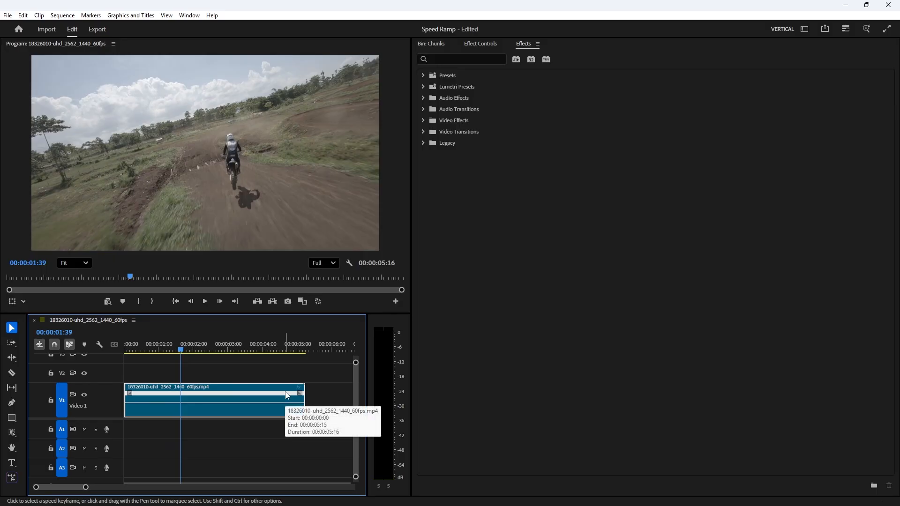
Step: With the Pen tool, add speed keyframes at about 00:00:00:46 and 00:00:01:40, then return to the Selection tool
{"action": "left_click_drag", "start_coordinate": [176, 350], "coordinate": [151, 360]}
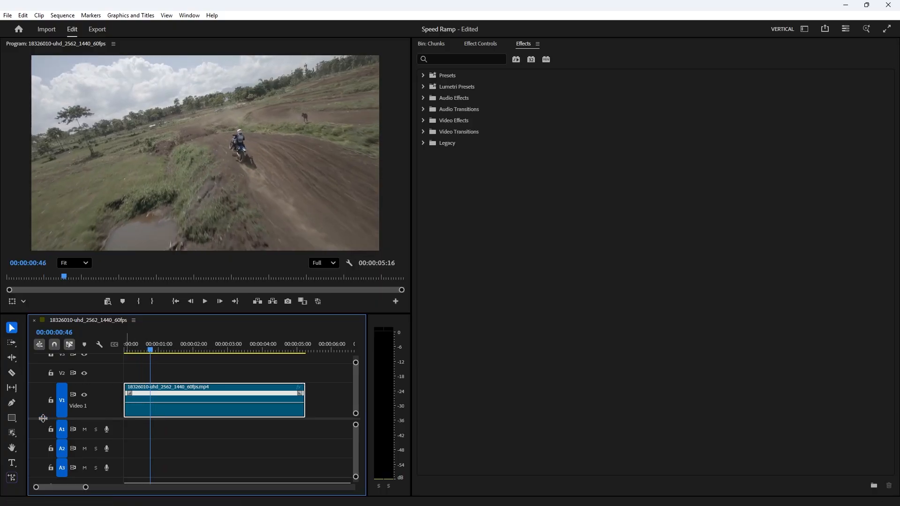
{"action": "left_click", "coordinate": [12, 403]}
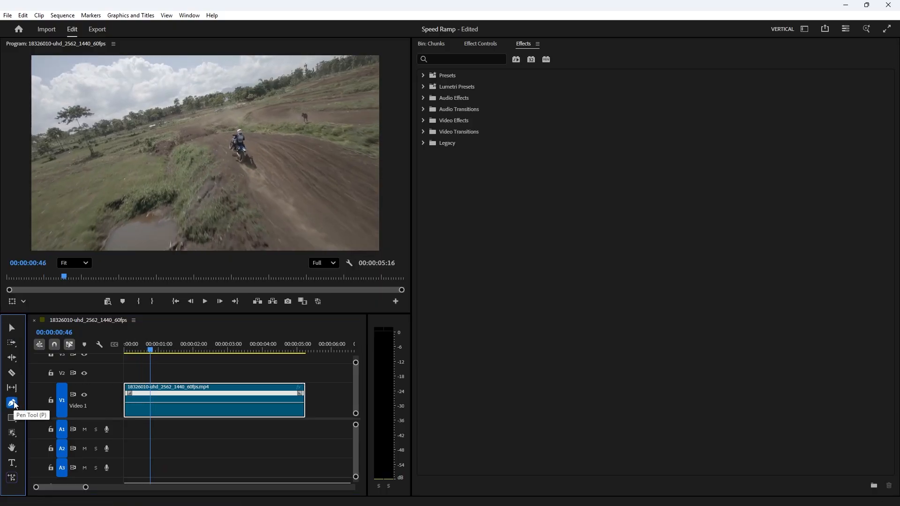
{"action": "left_click", "coordinate": [151, 401]}
{"action": "left_click", "coordinate": [150, 393]}
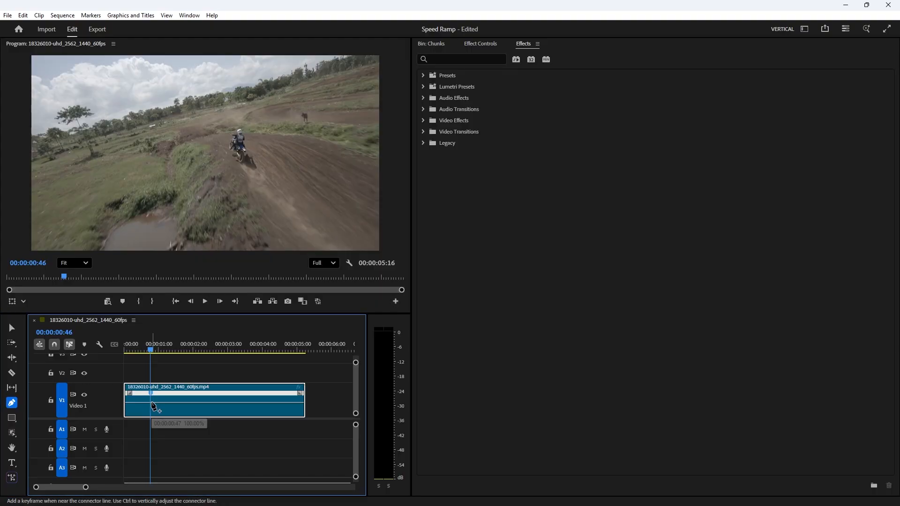
{"action": "left_click", "coordinate": [157, 350]}
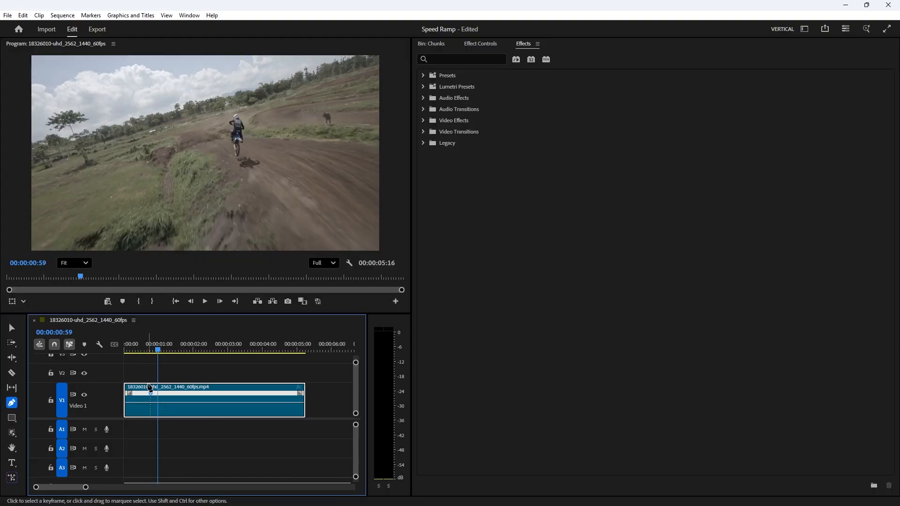
{"action": "left_click", "coordinate": [161, 350]}
{"action": "left_click_drag", "start_coordinate": [163, 351], "coordinate": [184, 367]}
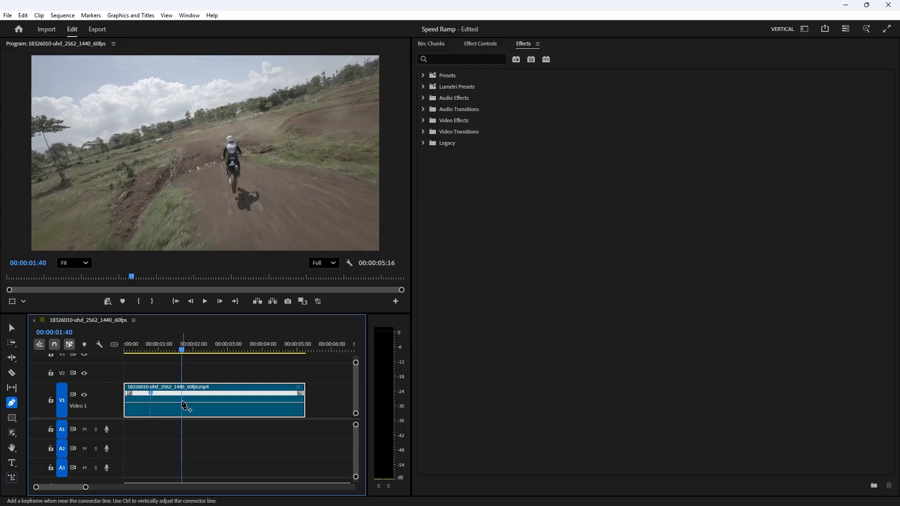
{"action": "left_click", "coordinate": [181, 393]}
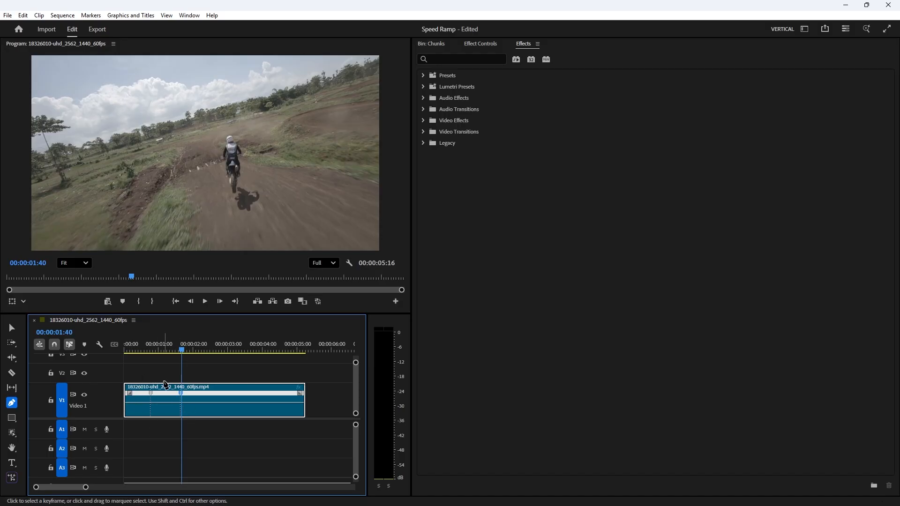
{"action": "key", "text": "v"}
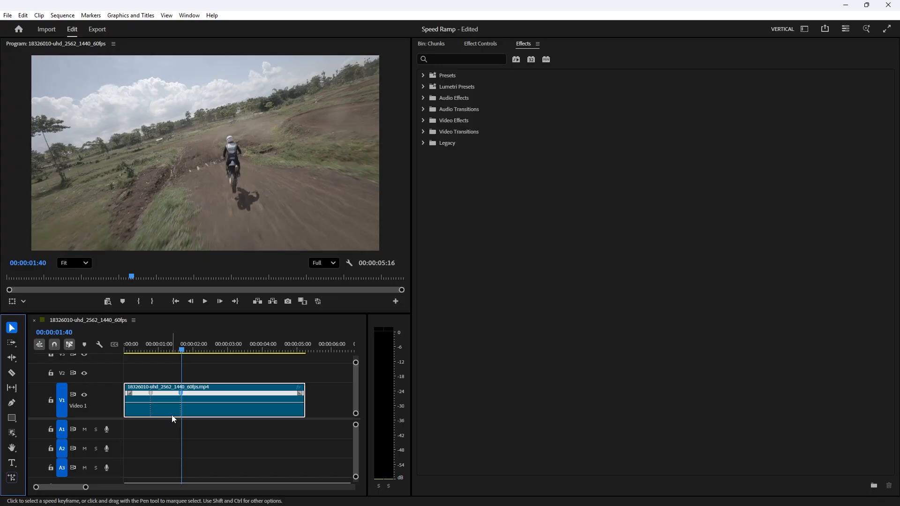
Step: Set the clip's time interpolation to Optical flow in the Speed/Duration dialog
{"action": "right_click", "coordinate": [202, 397]}
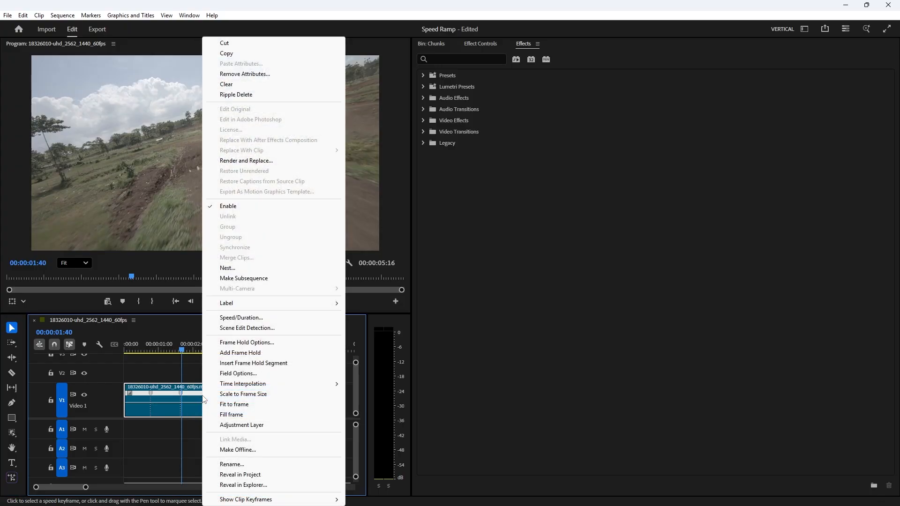
{"action": "left_click", "coordinate": [248, 320]}
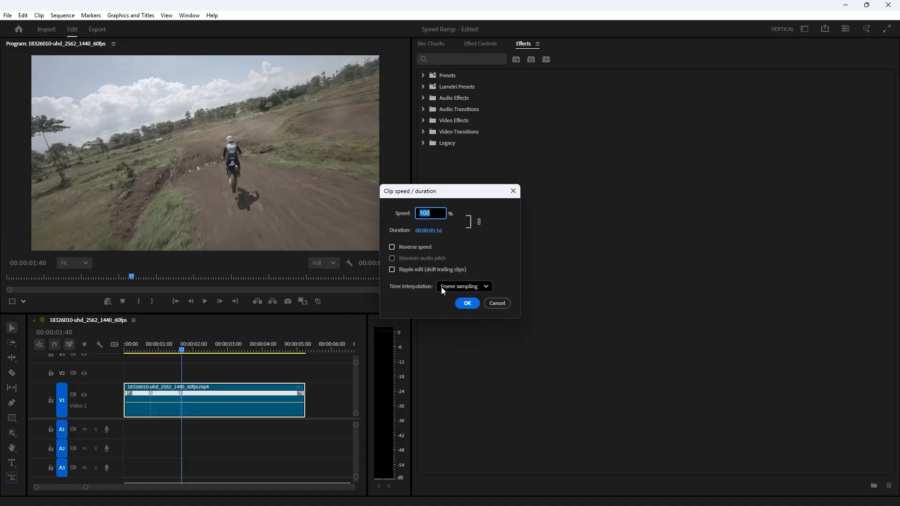
{"action": "left_click", "coordinate": [466, 287]}
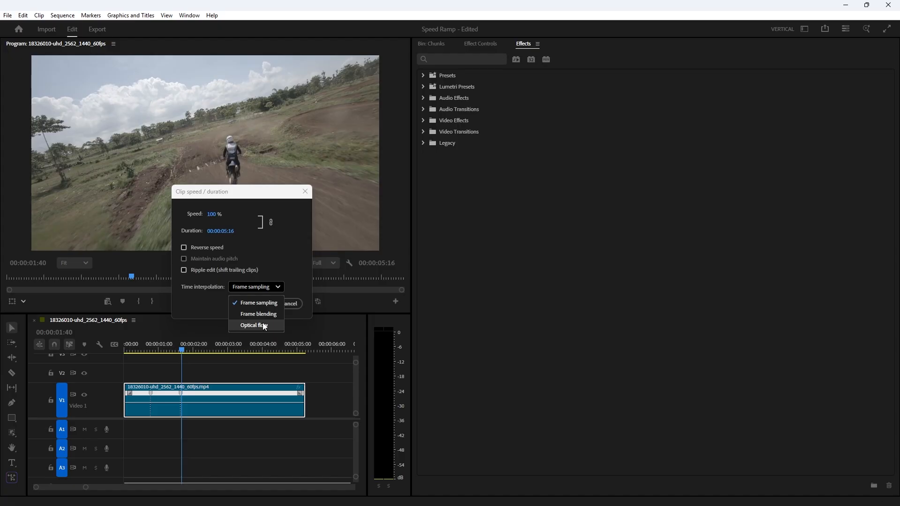
{"action": "left_click", "coordinate": [215, 309]}
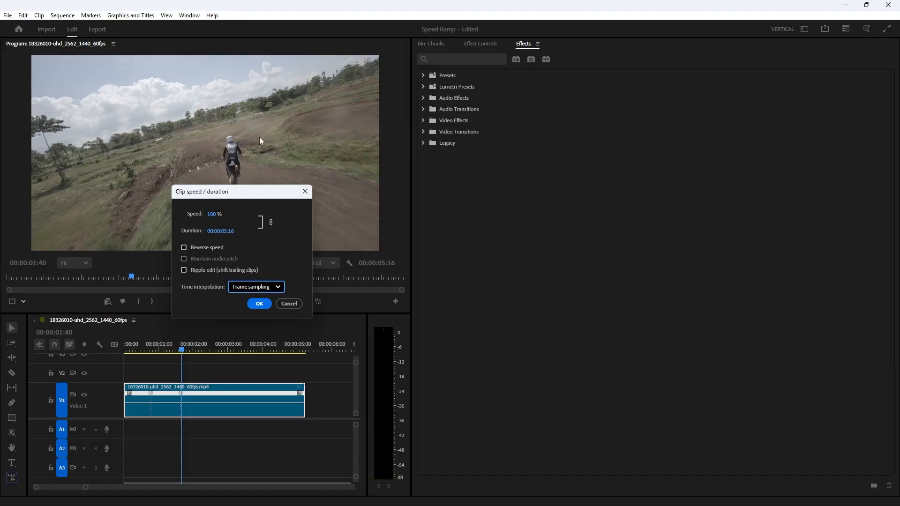
{"action": "left_click", "coordinate": [265, 287]}
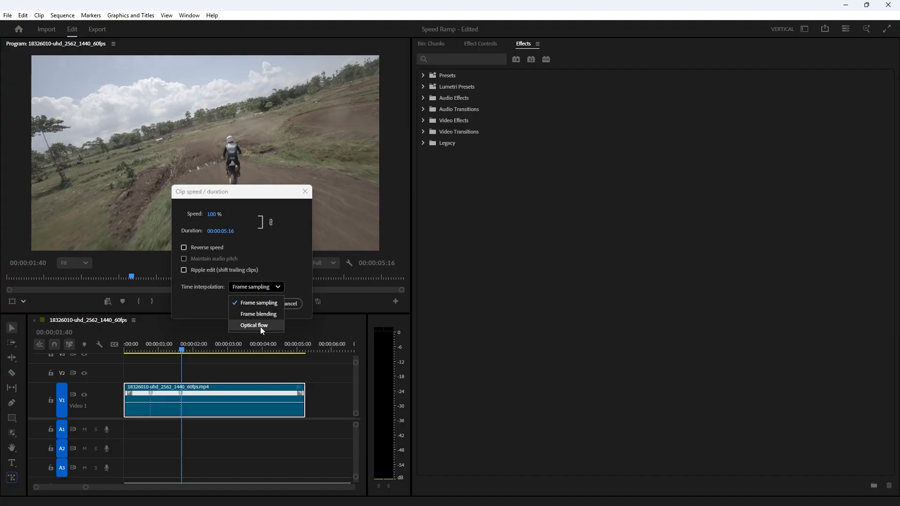
{"action": "left_click", "coordinate": [258, 241]}
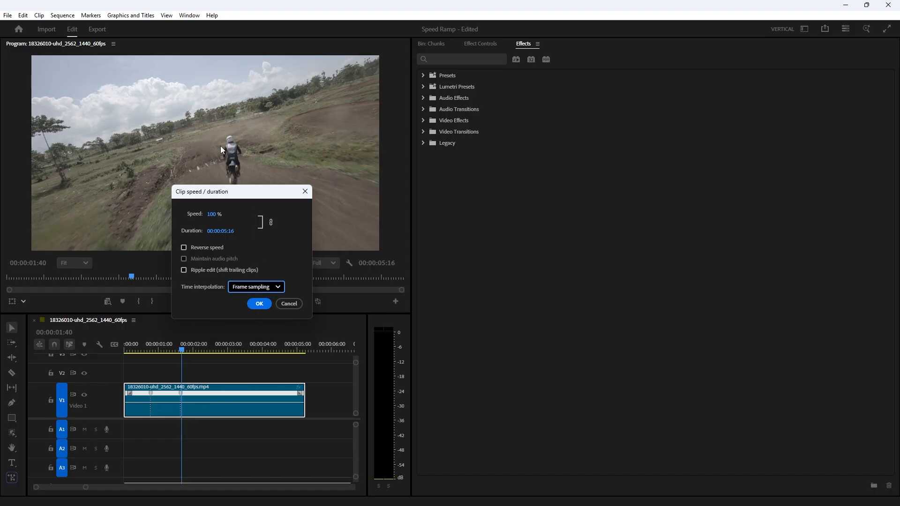
{"action": "left_click", "coordinate": [246, 287]}
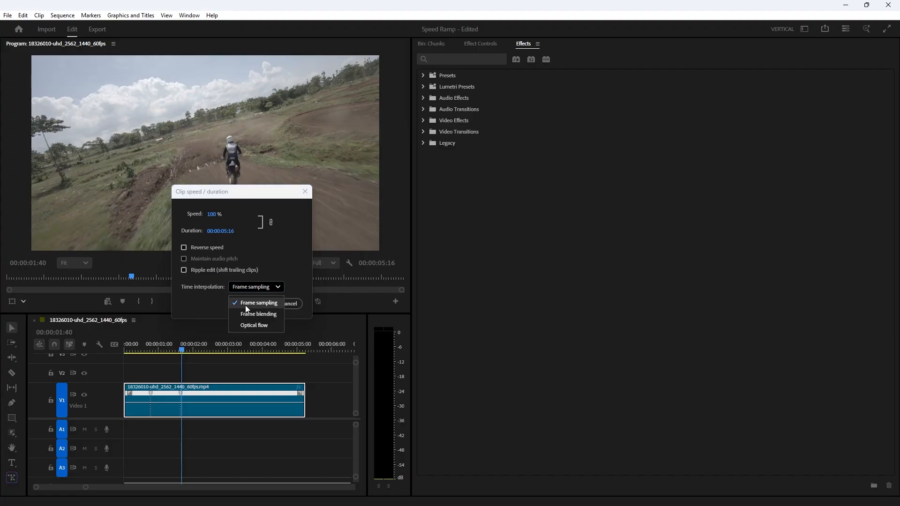
{"action": "left_click", "coordinate": [250, 326]}
{"action": "left_click", "coordinate": [258, 304]}
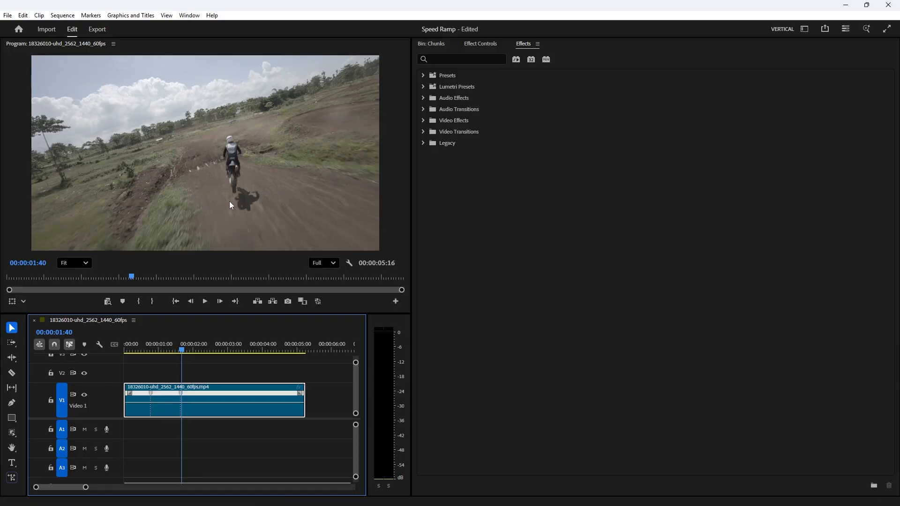
Step: Raise the speed line between the two keyframes to speed up the middle section
{"action": "left_click", "coordinate": [140, 349]}
{"action": "left_click_drag", "start_coordinate": [141, 350], "coordinate": [165, 350]}
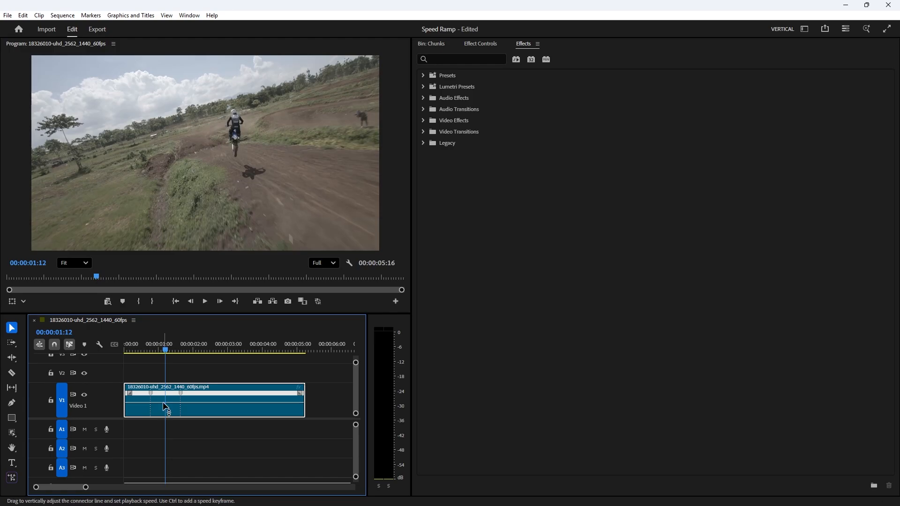
{"action": "left_click_drag", "start_coordinate": [163, 401], "coordinate": [165, 360]}
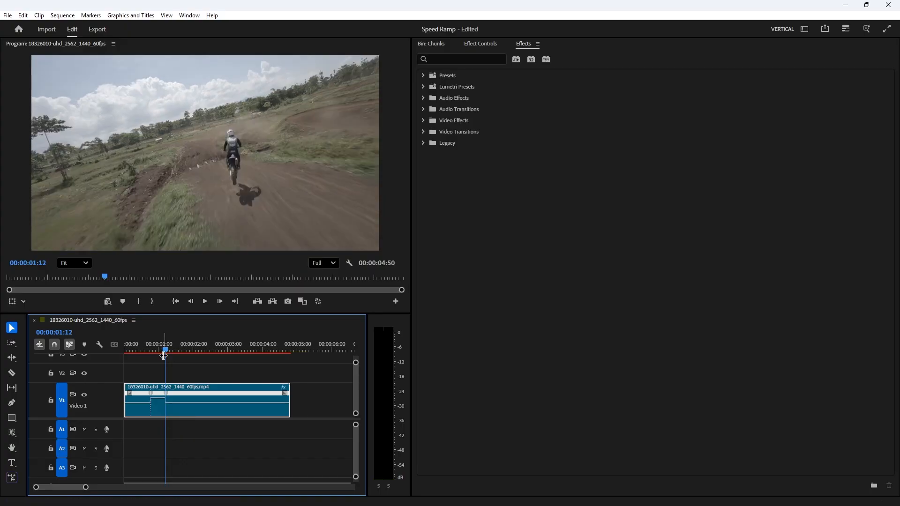
Step: Preview the sped-up section and undo the speed change
{"action": "left_click", "coordinate": [138, 341]}
{"action": "key", "text": "space"}
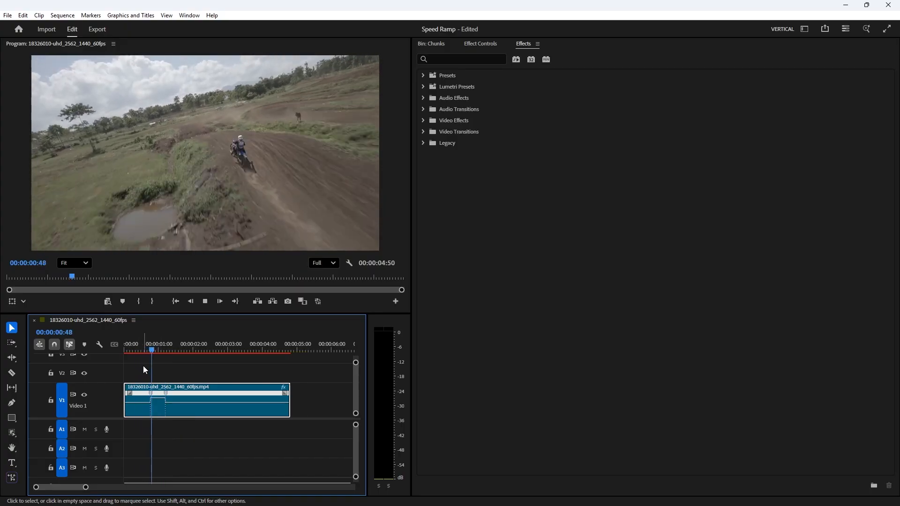
{"action": "left_click", "coordinate": [170, 340]}
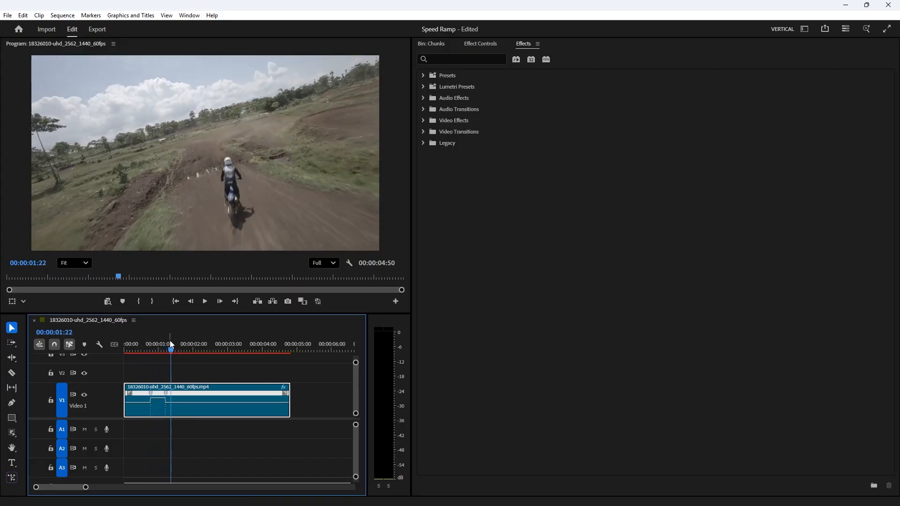
{"action": "key", "text": "ctrl+z"}
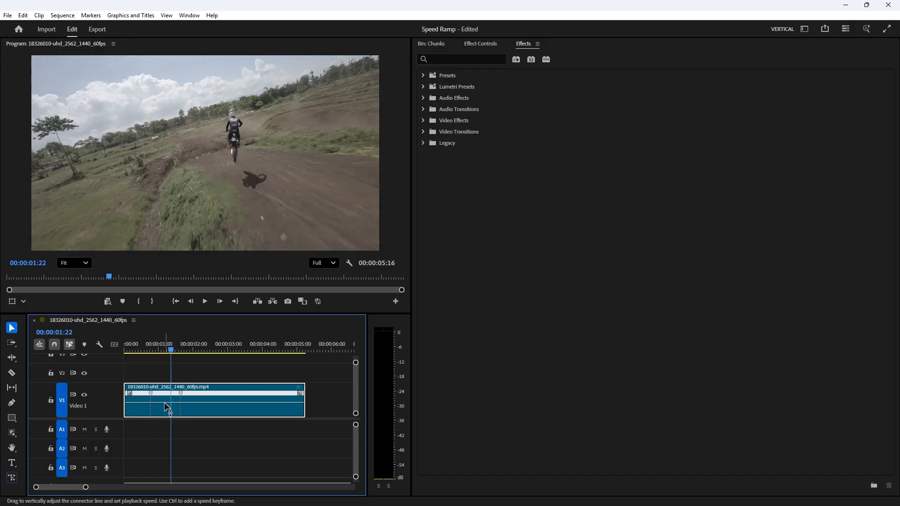
Step: Drag the speed line between the keyframes far down to slow the middle section, and preview it
{"action": "left_click_drag", "start_coordinate": [164, 402], "coordinate": [164, 460]}
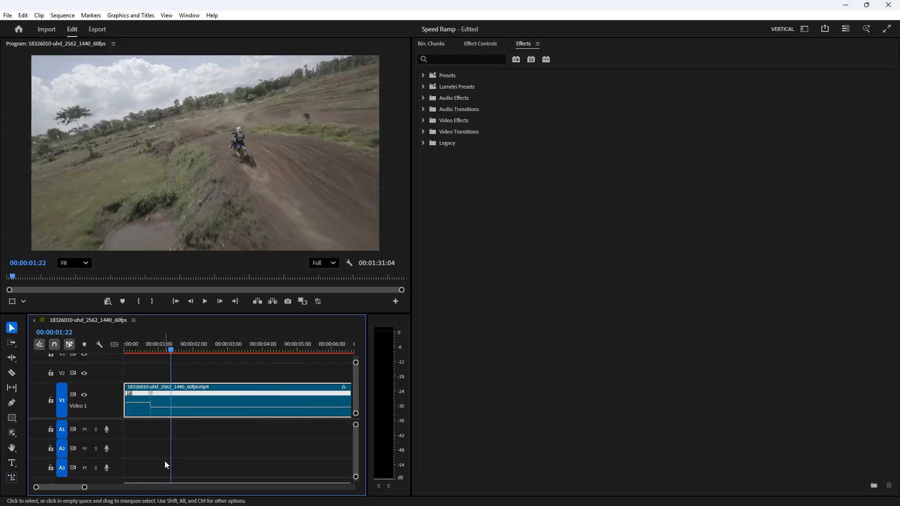
{"action": "left_click", "coordinate": [131, 345]}
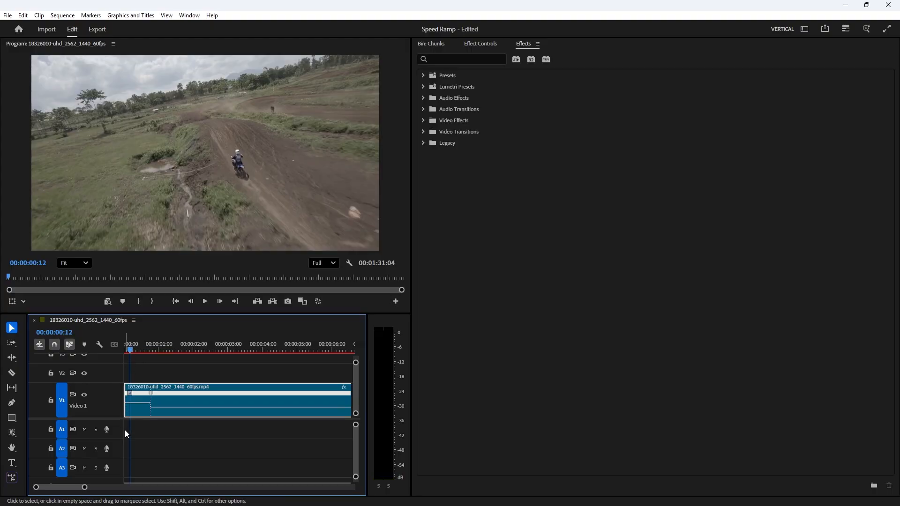
{"action": "key", "text": "space"}
{"action": "key", "text": "space"}
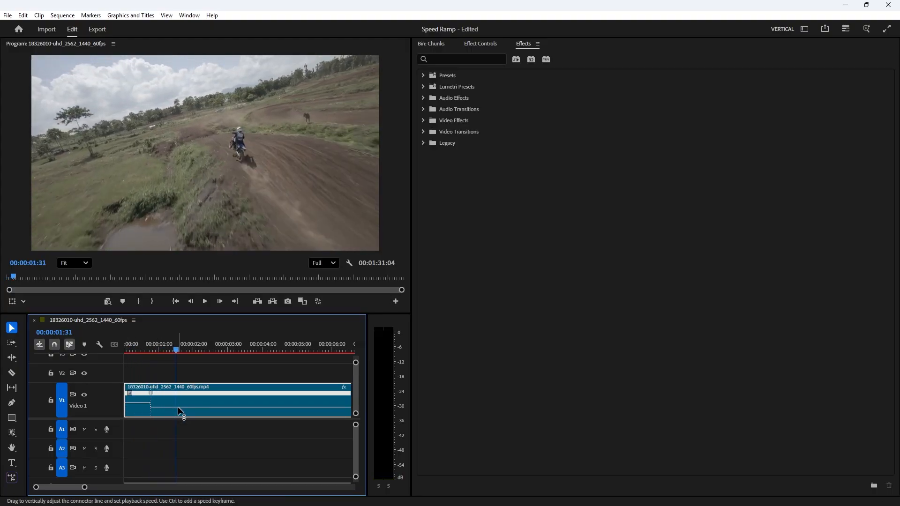
Step: Raise the middle section's speed line slightly to moderate the slow motion, then preview the sequence from the start
{"action": "left_click_drag", "start_coordinate": [178, 407], "coordinate": [178, 401]}
{"action": "left_click", "coordinate": [134, 347]}
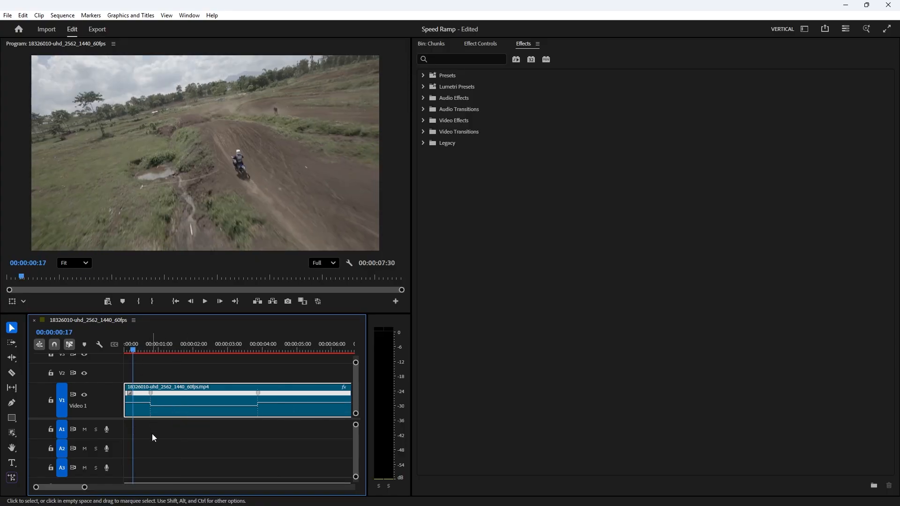
{"action": "key", "text": "space"}
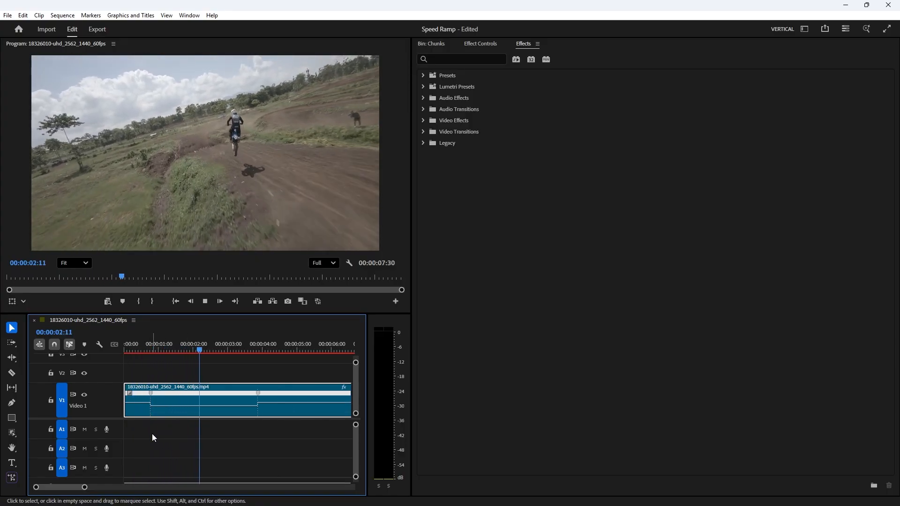
{"action": "key", "text": "space"}
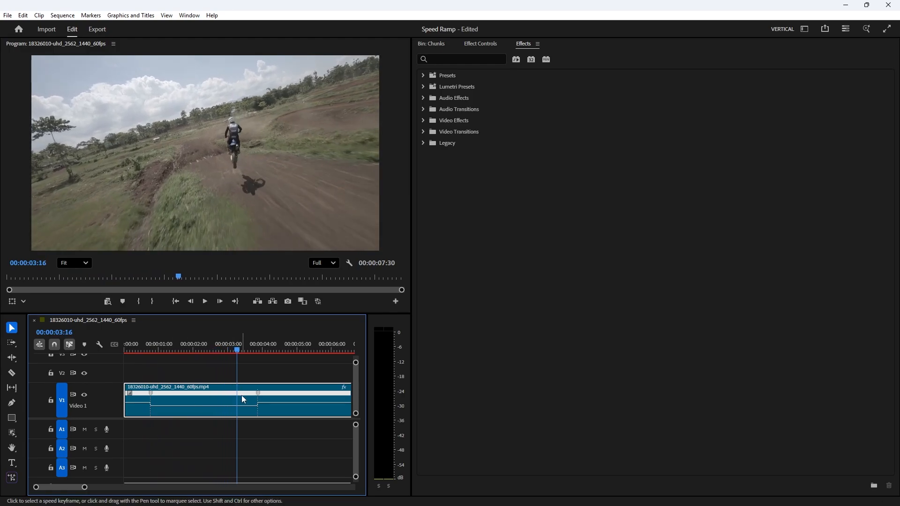
{"action": "right_click", "coordinate": [239, 401]}
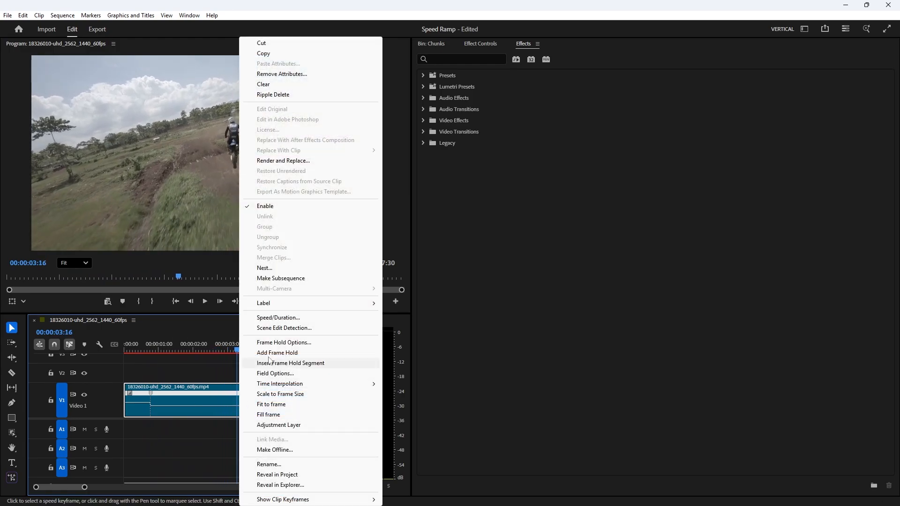
{"action": "left_click", "coordinate": [281, 318]}
{"action": "left_click_drag", "start_coordinate": [448, 198], "coordinate": [238, 199]}
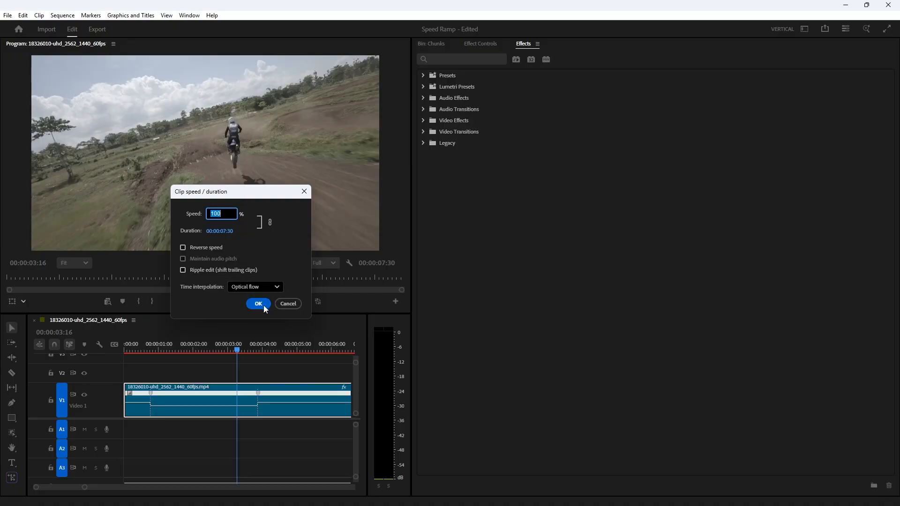
{"action": "left_click", "coordinate": [288, 305]}
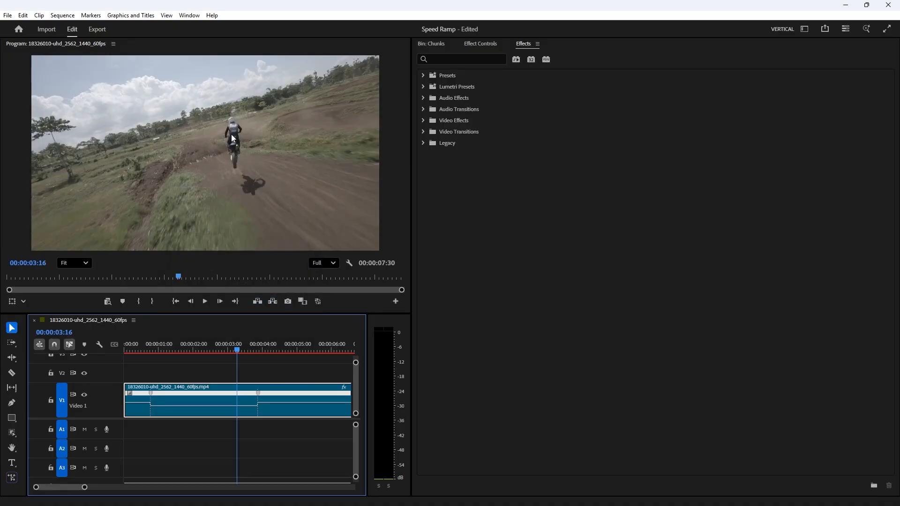
Step: Preview the sped-ramped clip from near its start
{"action": "left_click", "coordinate": [137, 344]}
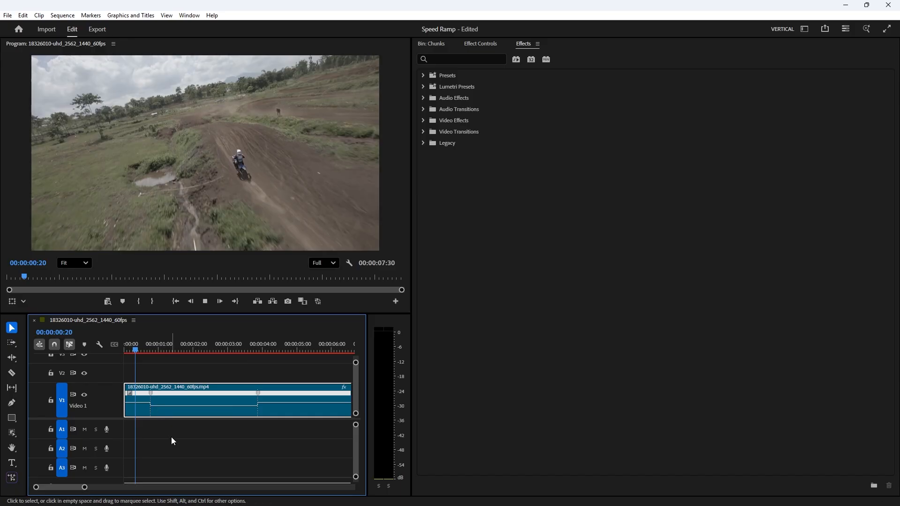
{"action": "key", "text": "space"}
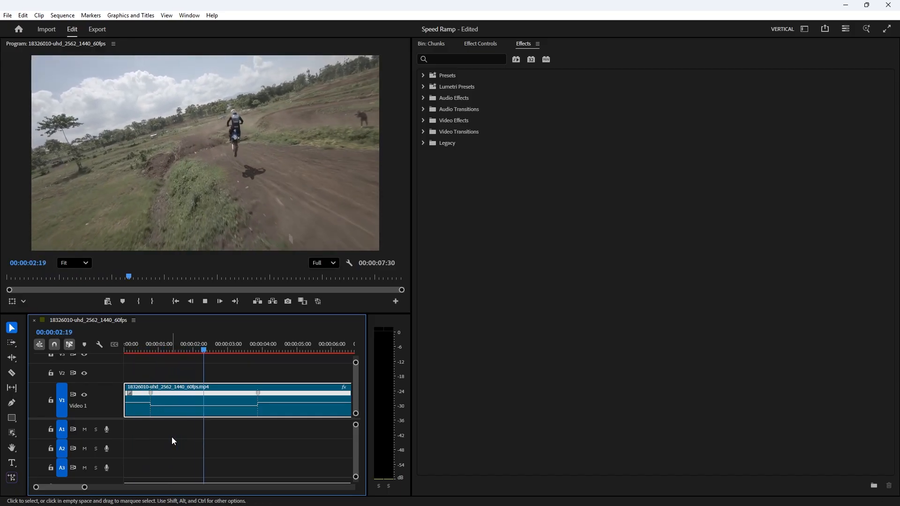
{"action": "key", "text": "space"}
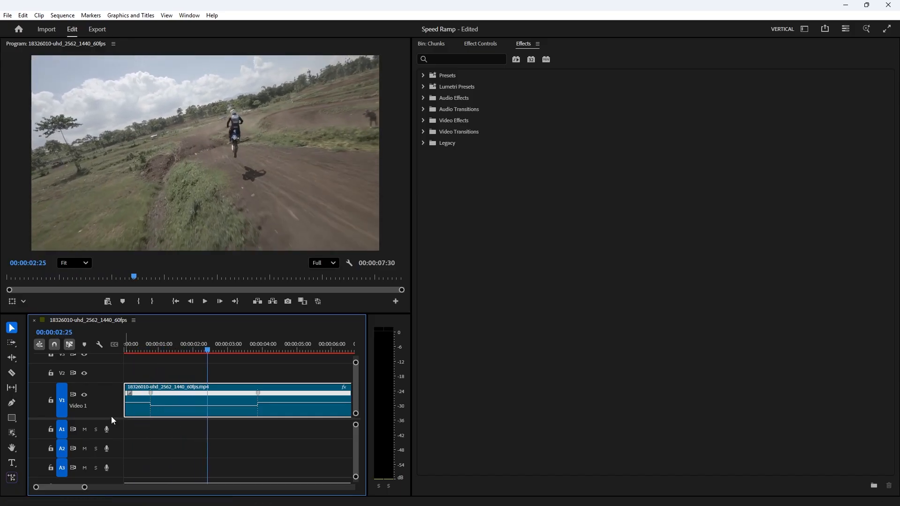
Step: Enlarge the timeline and Video 1 track, then raise the middle section's speed line slightly
{"action": "left_click_drag", "start_coordinate": [138, 313], "coordinate": [146, 274]}
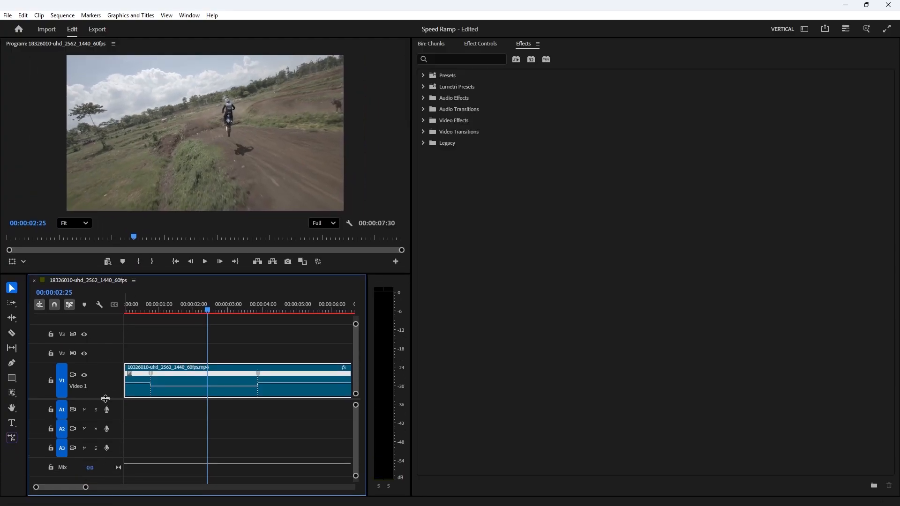
{"action": "left_click_drag", "start_coordinate": [105, 398], "coordinate": [105, 410]}
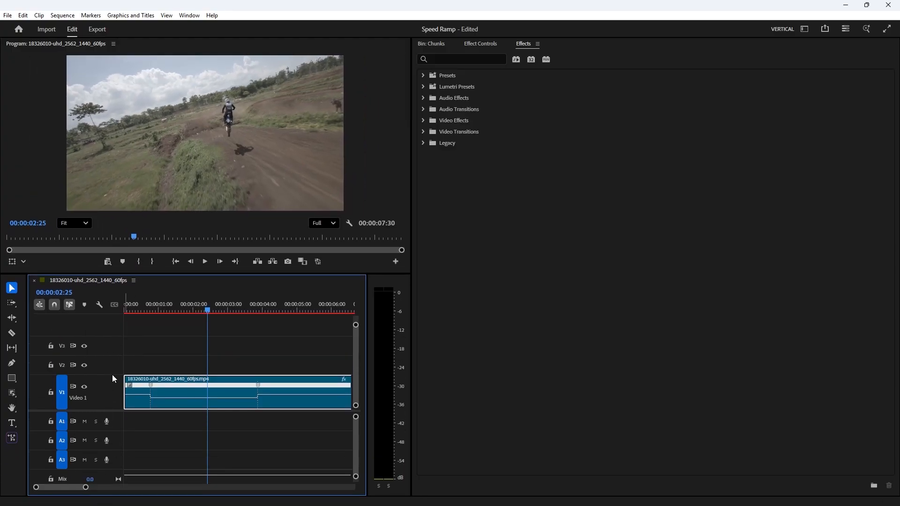
{"action": "left_click_drag", "start_coordinate": [119, 335], "coordinate": [118, 334]}
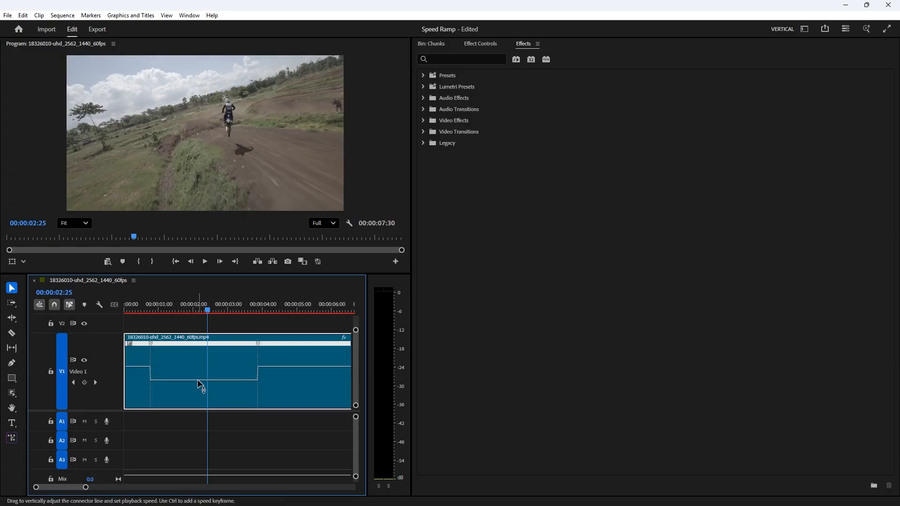
{"action": "left_click_drag", "start_coordinate": [198, 379], "coordinate": [198, 377]}
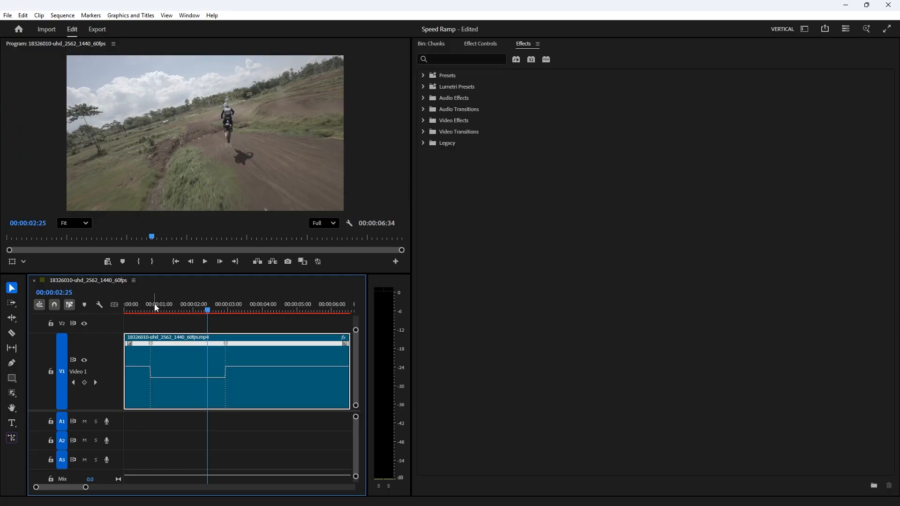
Step: Preview the sequence from the start
{"action": "left_click_drag", "start_coordinate": [153, 304], "coordinate": [33, 311]}
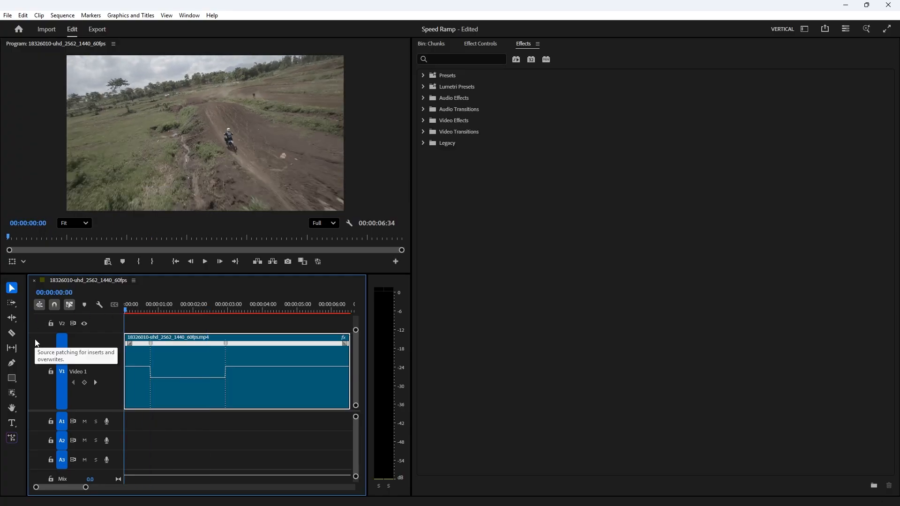
{"action": "key", "text": "space"}
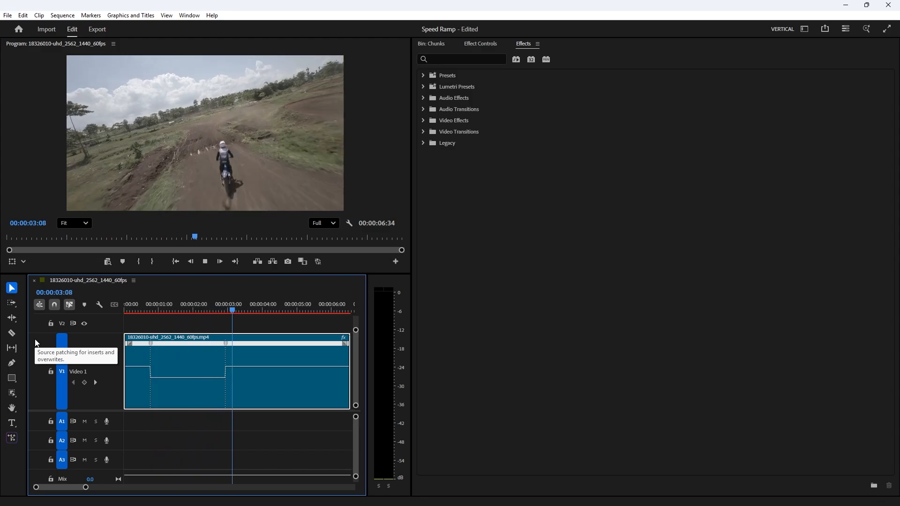
{"action": "key", "text": "space"}
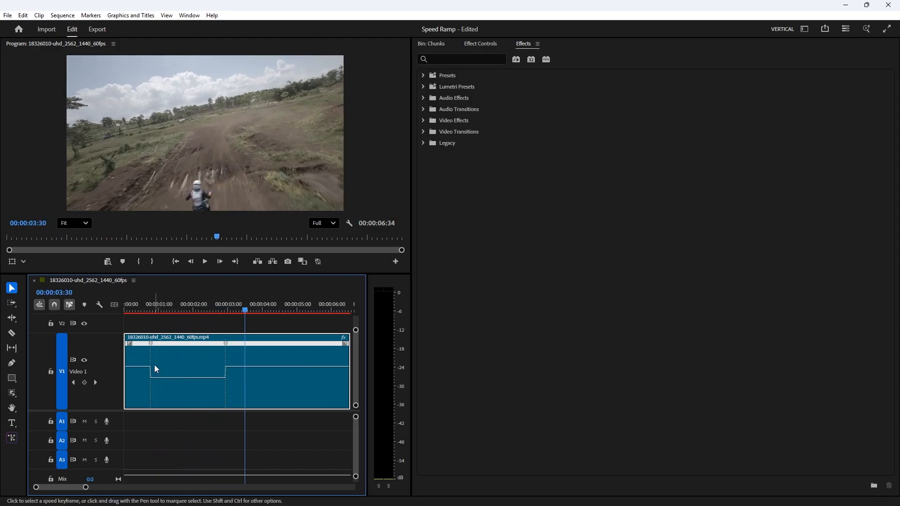
Step: Split both speed keyframes apart to turn the abrupt speed changes into gradual transitions
{"action": "left_click_drag", "start_coordinate": [144, 310], "coordinate": [208, 337]}
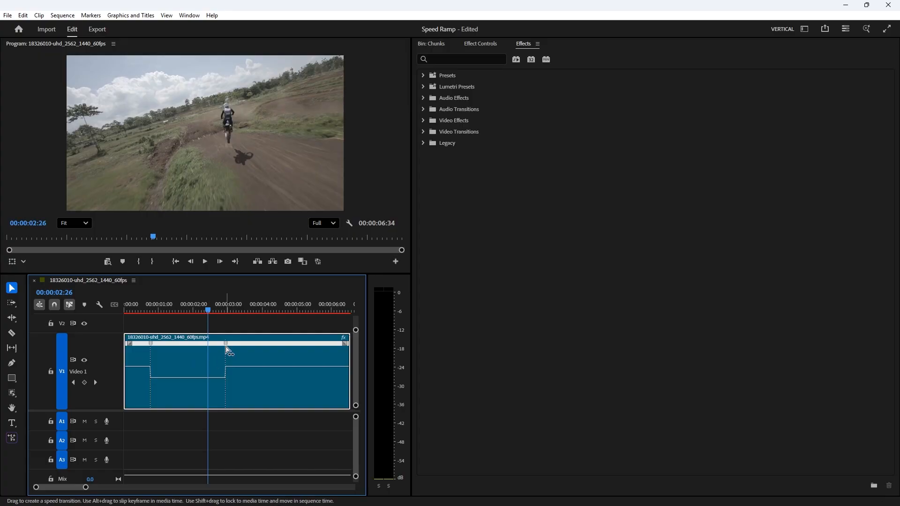
{"action": "left_click", "coordinate": [153, 347]}
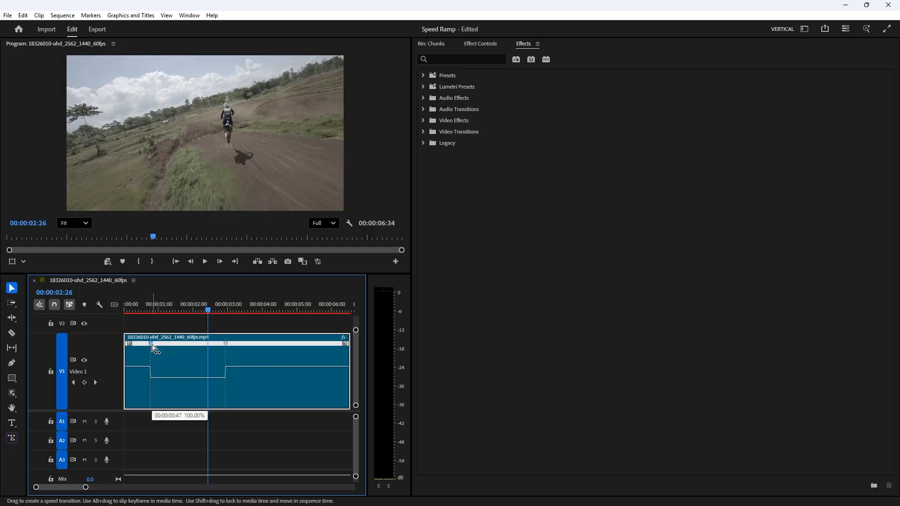
{"action": "left_click_drag", "start_coordinate": [153, 347], "coordinate": [167, 348]}
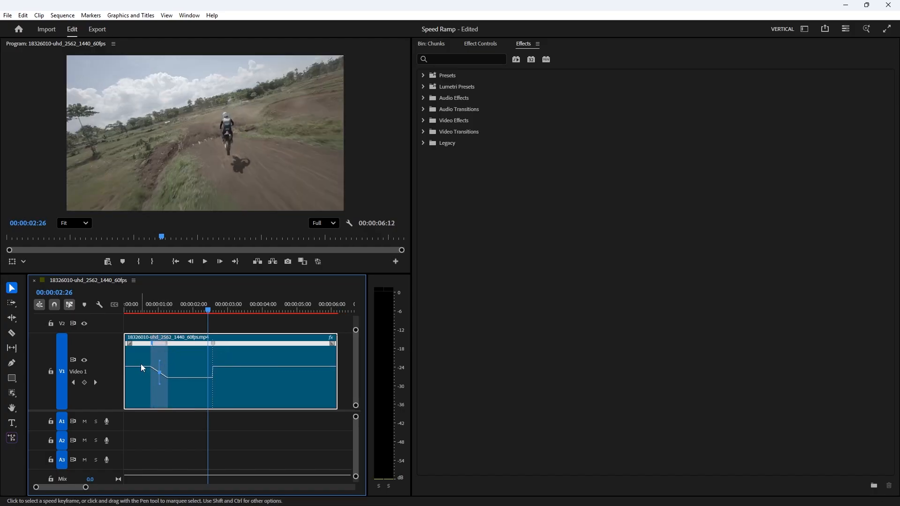
{"action": "left_click", "coordinate": [214, 346]}
{"action": "left_click_drag", "start_coordinate": [215, 347], "coordinate": [231, 347]}
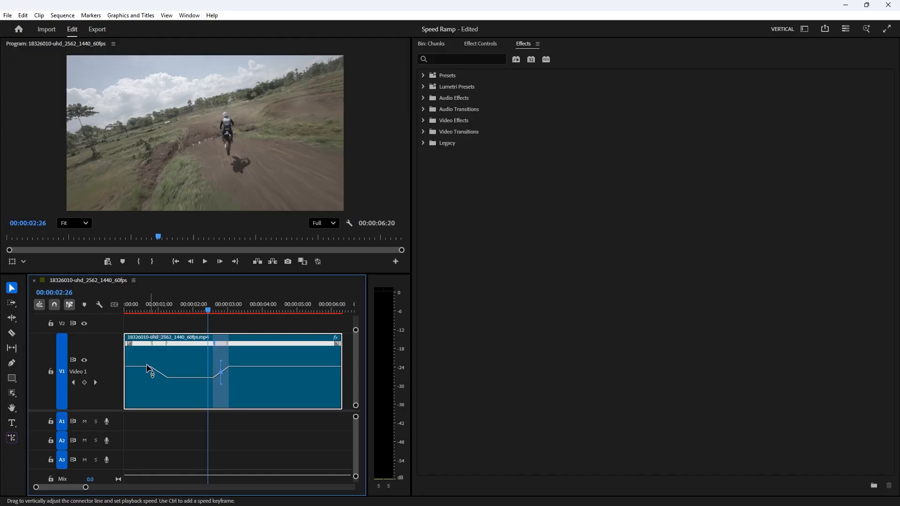
Step: Preview the gradual speed transitions from near the start of the sequence twice
{"action": "left_click", "coordinate": [139, 311]}
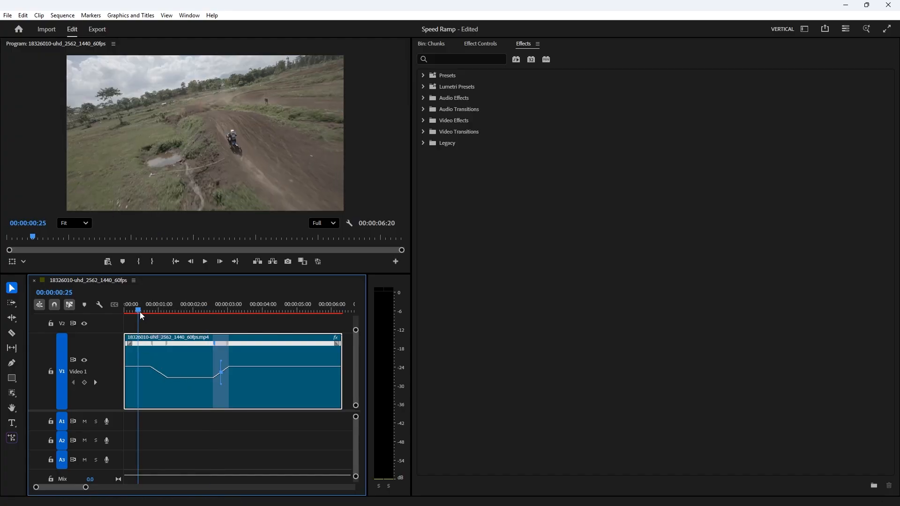
{"action": "key", "text": "space"}
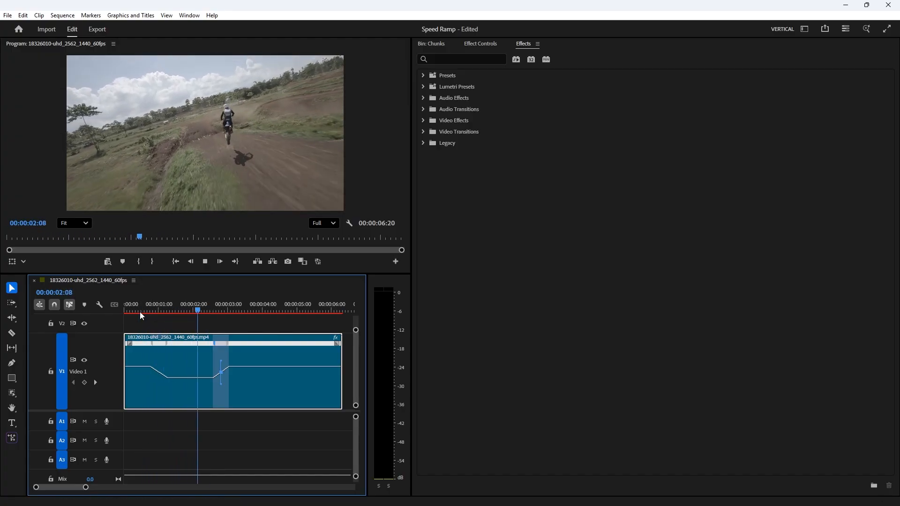
{"action": "key", "text": "space"}
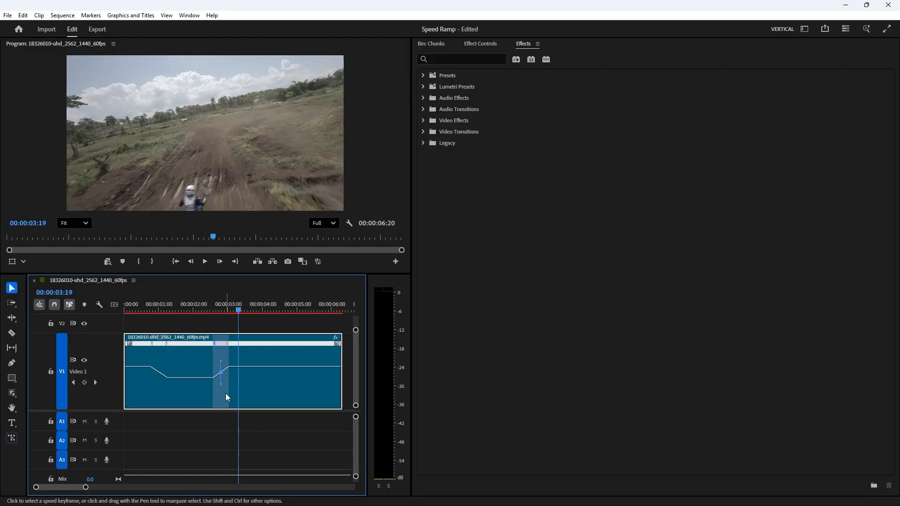
{"action": "left_click", "coordinate": [136, 308]}
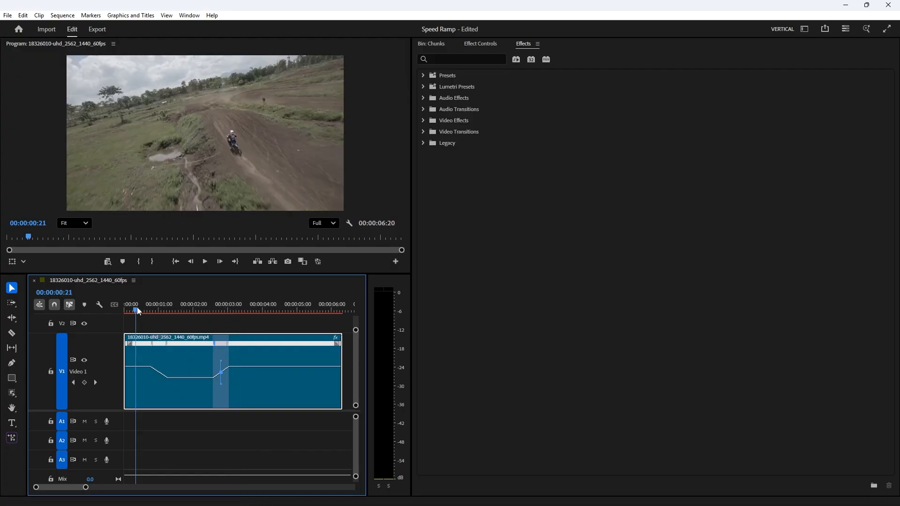
{"action": "key", "text": "space"}
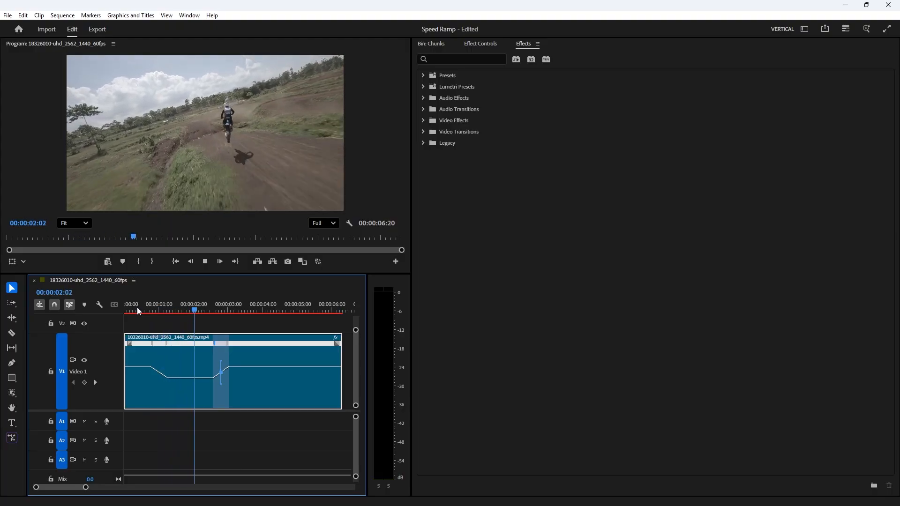
{"action": "key", "text": "space"}
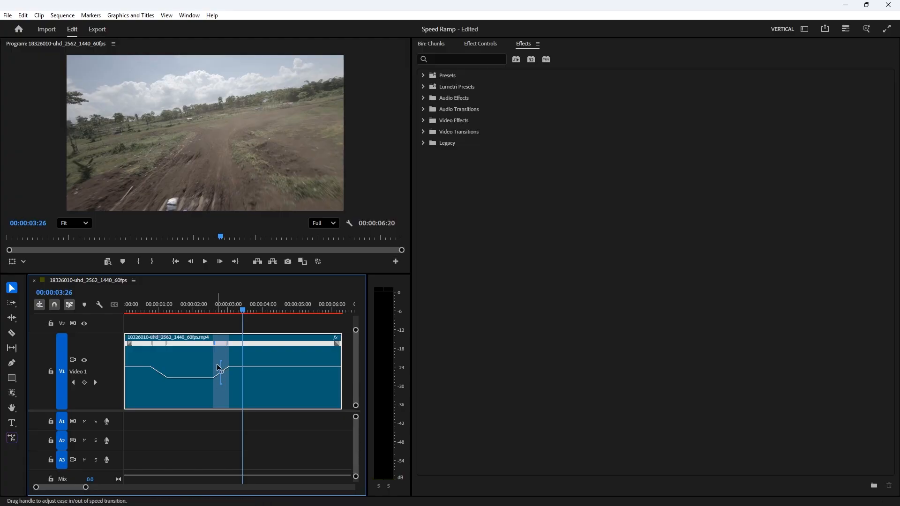
Step: Drag the curve handles of both speed transitions to ease them into smooth curves
{"action": "left_click_drag", "start_coordinate": [242, 366], "coordinate": [264, 360]}
{"action": "left_click", "coordinate": [260, 328]}
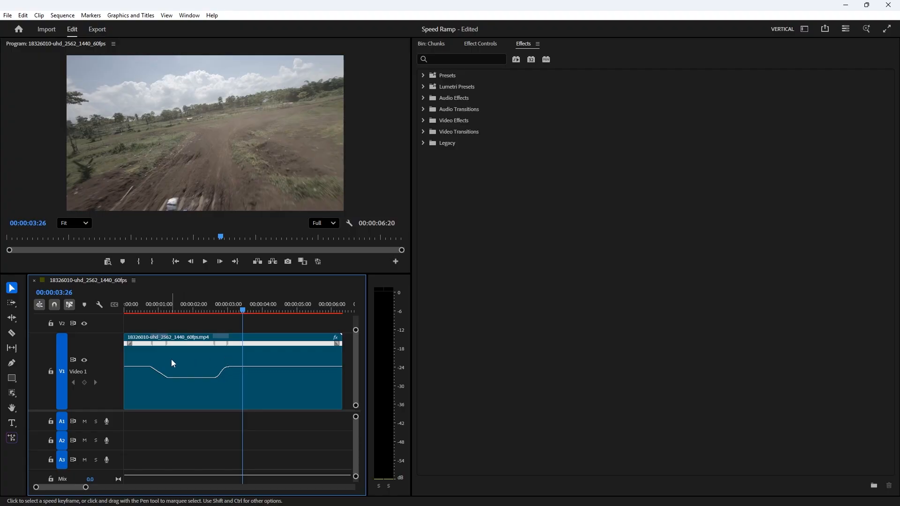
{"action": "left_click", "coordinate": [157, 343]}
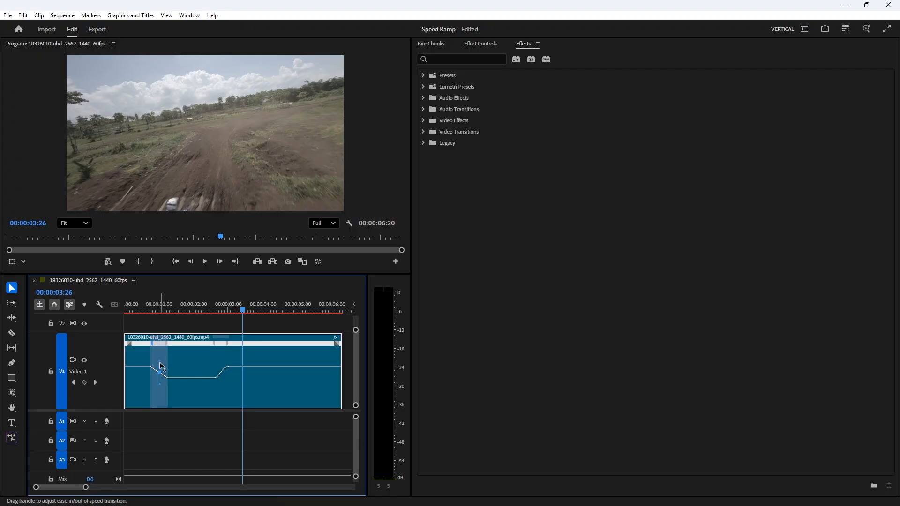
{"action": "left_click_drag", "start_coordinate": [160, 364], "coordinate": [153, 364]}
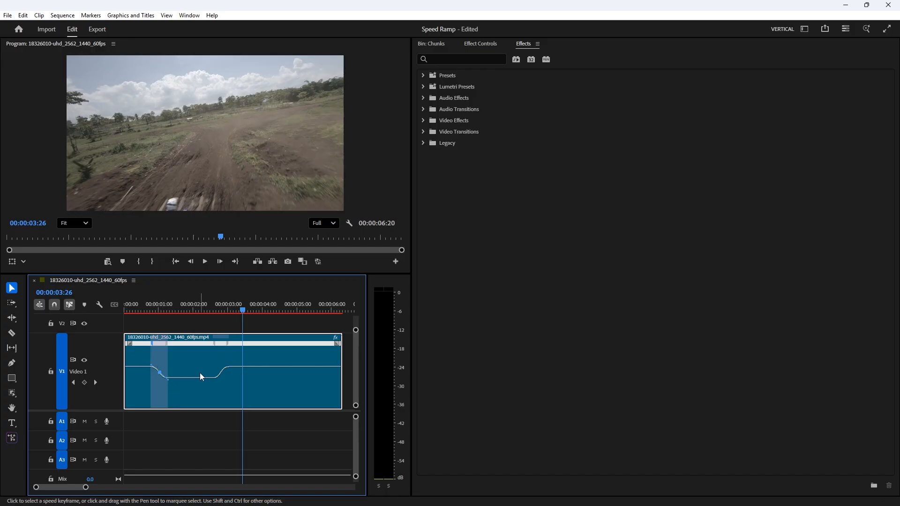
Step: Adjust the second transition's curve handle, then undo the last two changes
{"action": "left_click", "coordinate": [220, 344]}
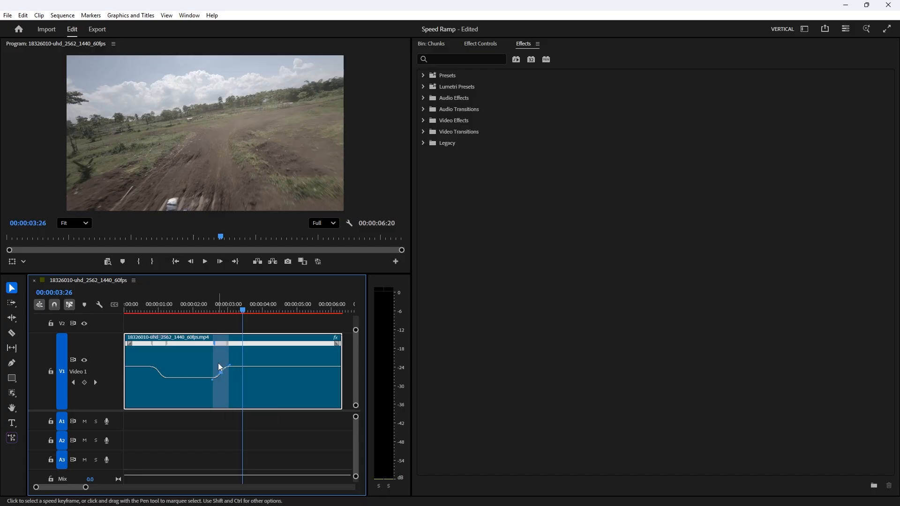
{"action": "mouse_move", "coordinate": [223, 366]}
{"action": "left_mouse_down"}
{"action": "mouse_move", "coordinate": [213, 362]}
{"action": "mouse_move", "coordinate": [222, 365]}
{"action": "left_mouse_up"}
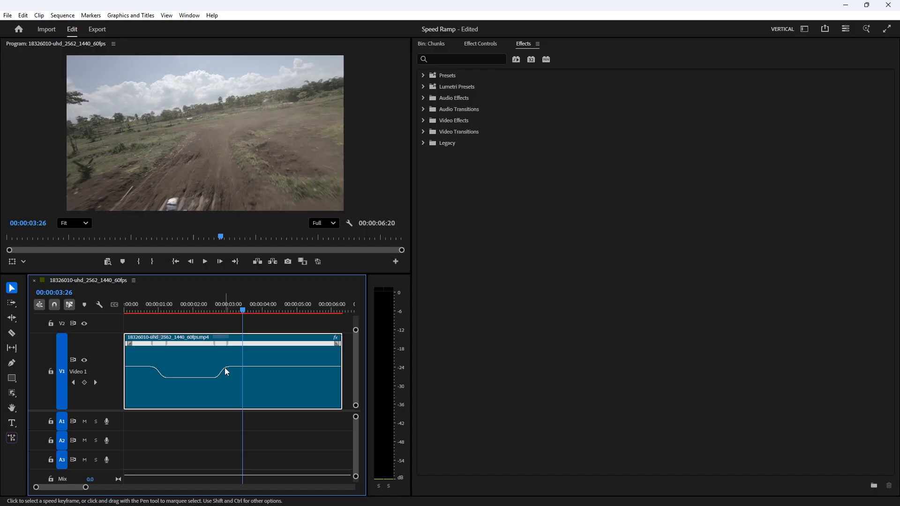
{"action": "left_click", "coordinate": [228, 366]}
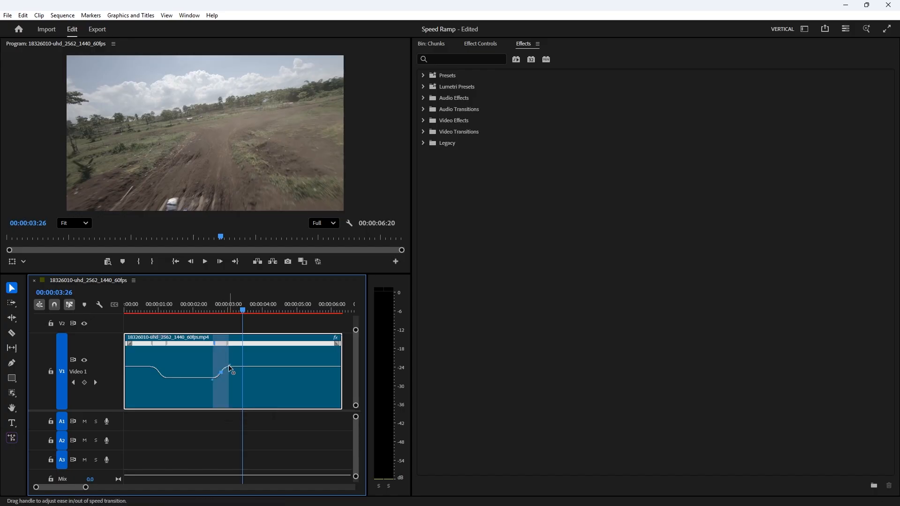
{"action": "left_click", "coordinate": [227, 369]}
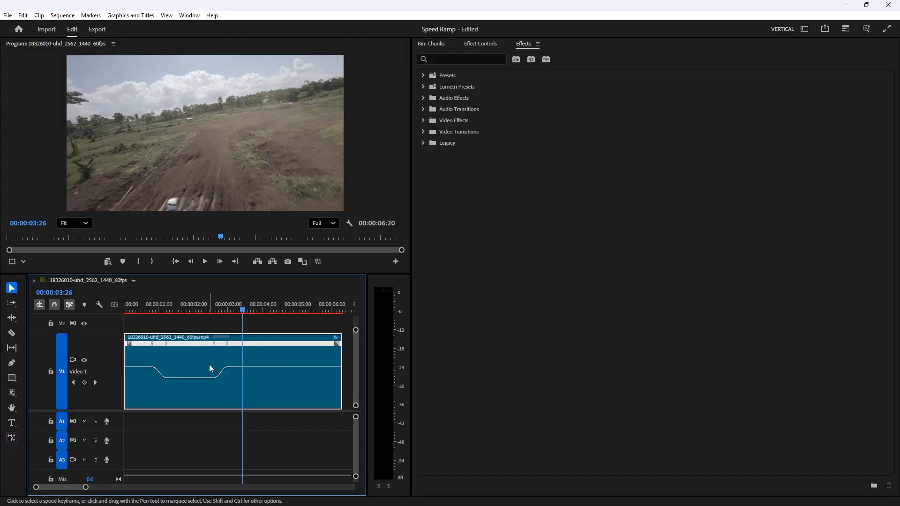
{"action": "key", "text": "ctrl+z"}
{"action": "key", "text": "ctrl+z"}
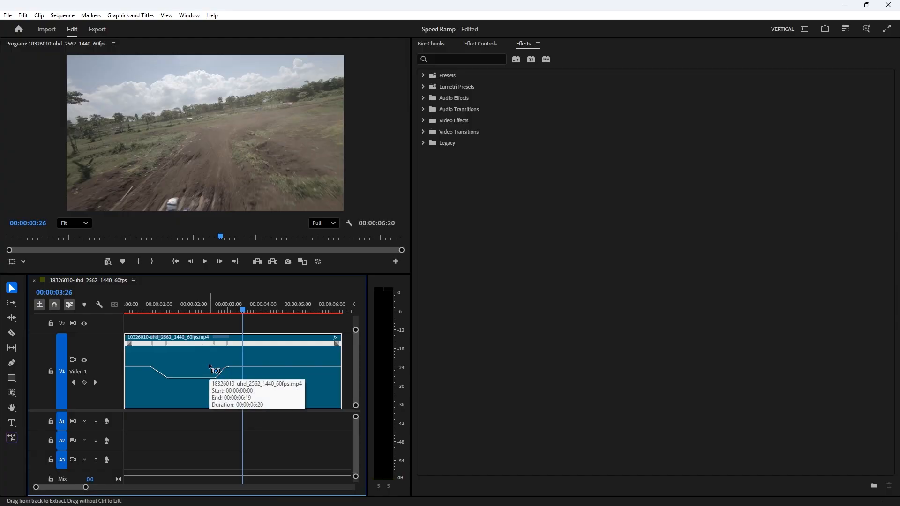
Step: Drag the second transition's handle to ease it into a smooth curve
{"action": "left_click", "coordinate": [223, 368]}
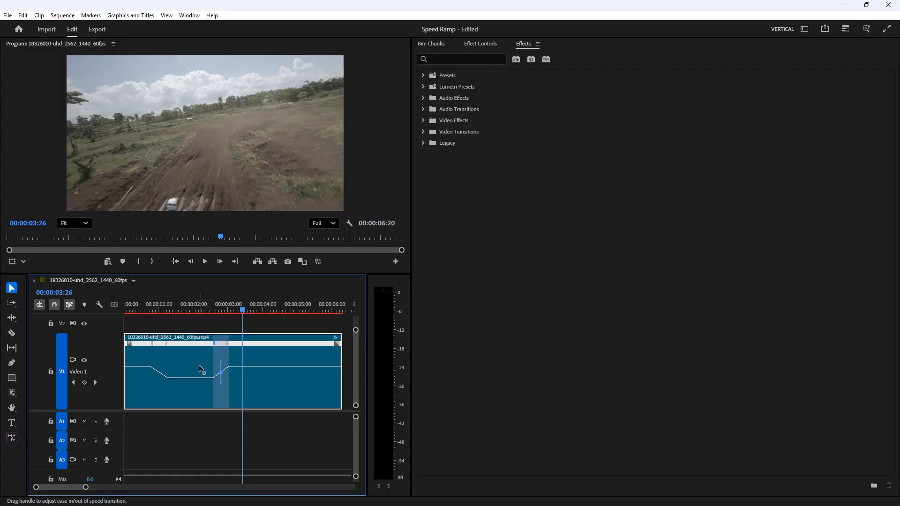
{"action": "left_click_drag", "start_coordinate": [226, 364], "coordinate": [243, 364]}
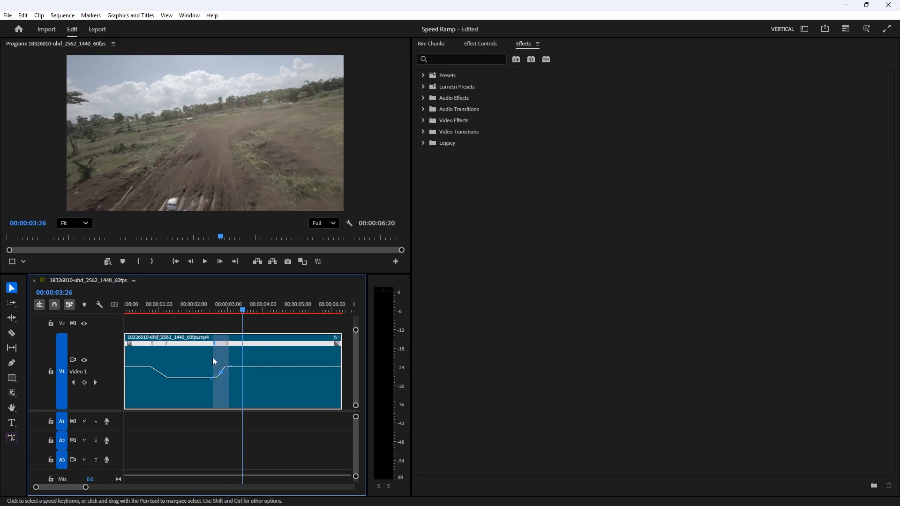
Step: Select the first speed transition and drag its handle to smooth its curve
{"action": "left_click", "coordinate": [159, 343]}
{"action": "left_click_drag", "start_coordinate": [163, 365], "coordinate": [164, 363]}
{"action": "left_click", "coordinate": [160, 368]}
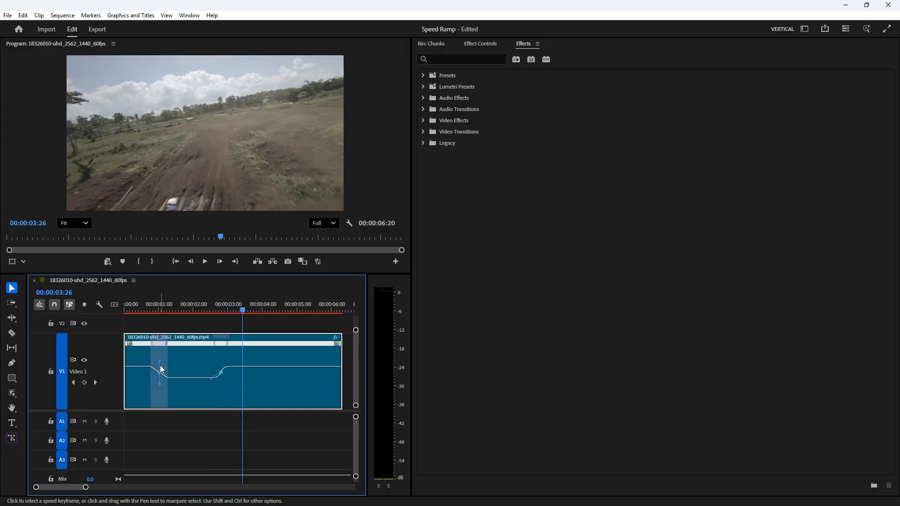
{"action": "left_click", "coordinate": [158, 361]}
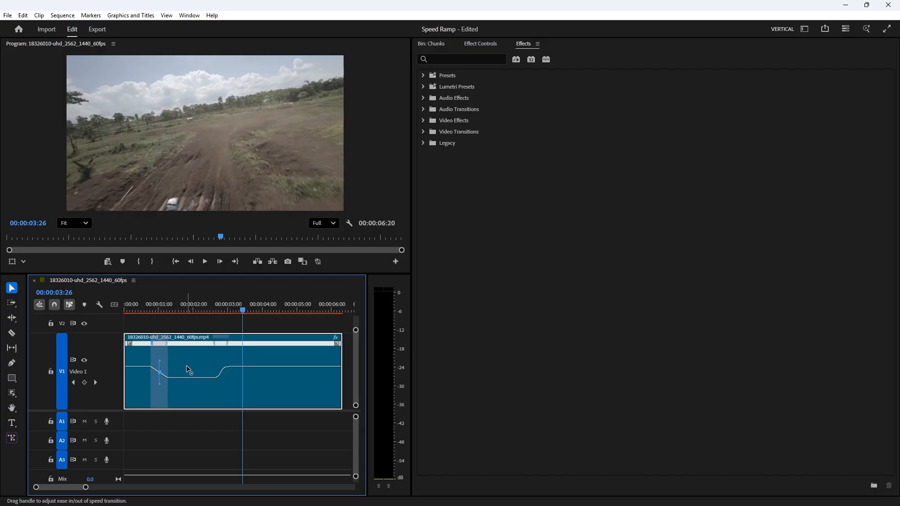
Step: Ease the first speed transition further with its handle and play back the ramp from the start
{"action": "left_click_drag", "start_coordinate": [186, 365], "coordinate": [102, 365]}
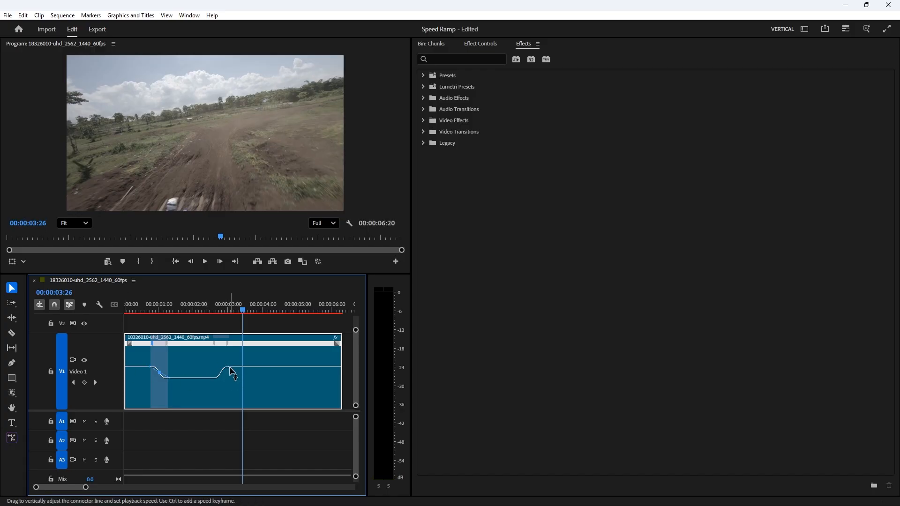
{"action": "left_click", "coordinate": [160, 362]}
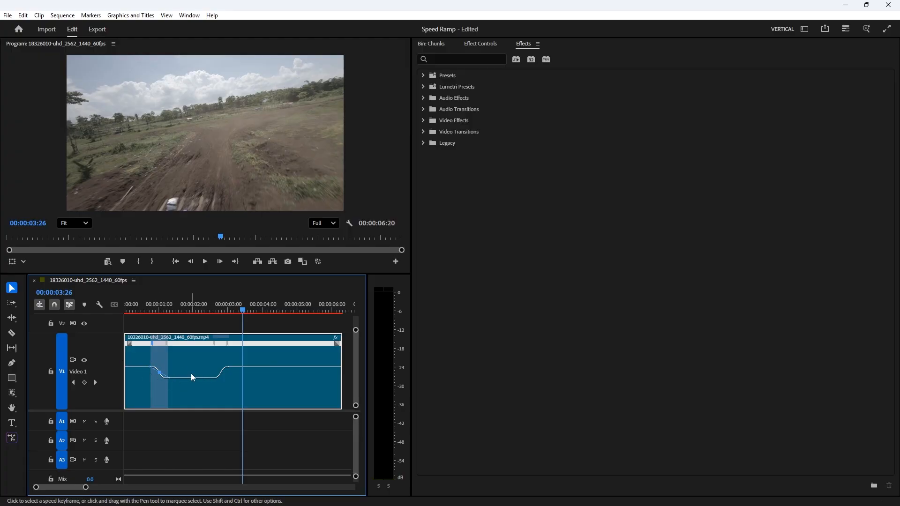
{"action": "left_click", "coordinate": [128, 311]}
{"action": "key", "text": "space"}
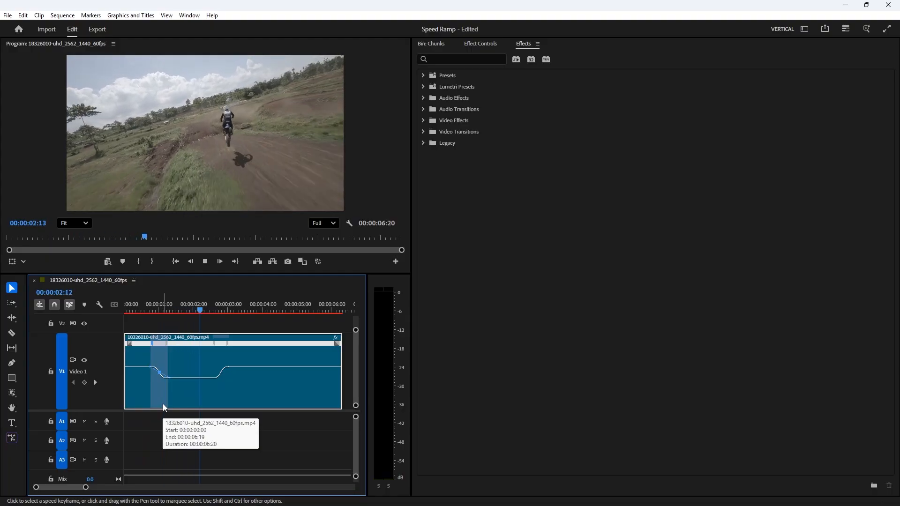
{"action": "key", "text": "space"}
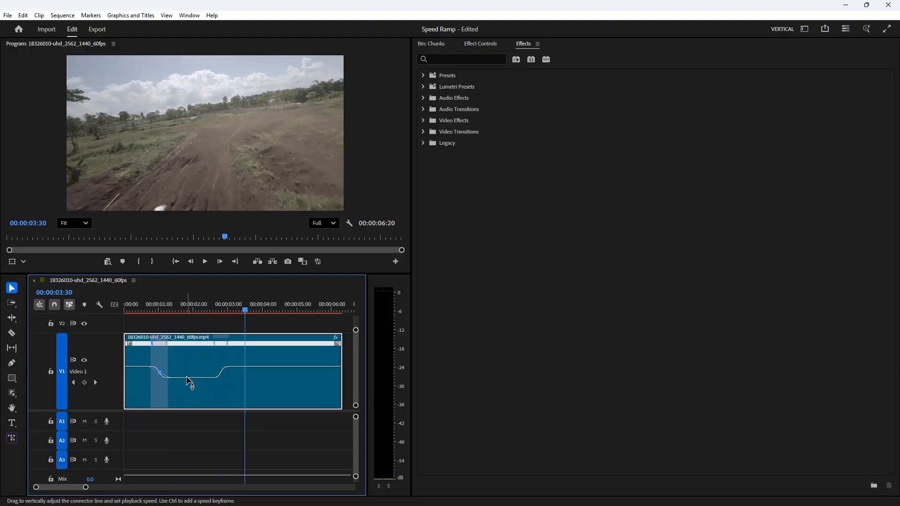
Step: Fine-tune the slowed segment's speed by nudging its speed line, previewing the clip between adjustments
{"action": "left_click_drag", "start_coordinate": [186, 375], "coordinate": [187, 380]}
{"action": "key", "text": "Home"}
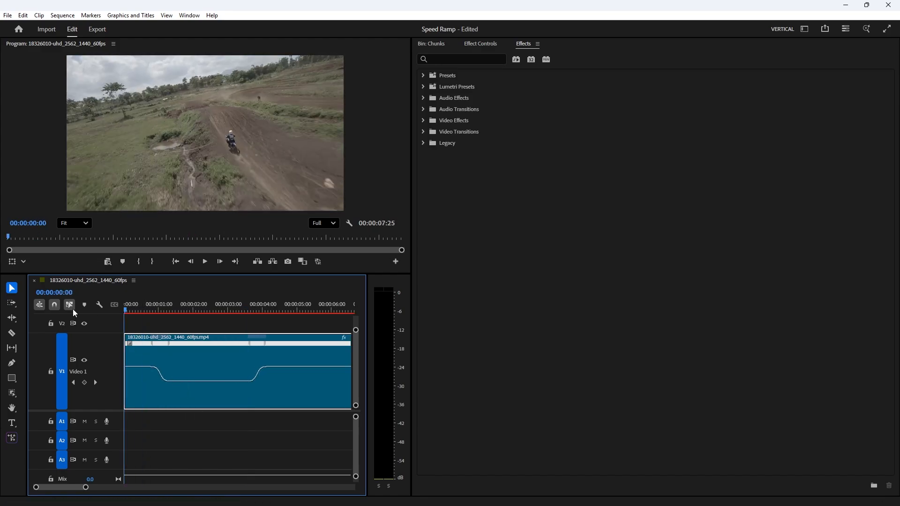
{"action": "key", "text": "space"}
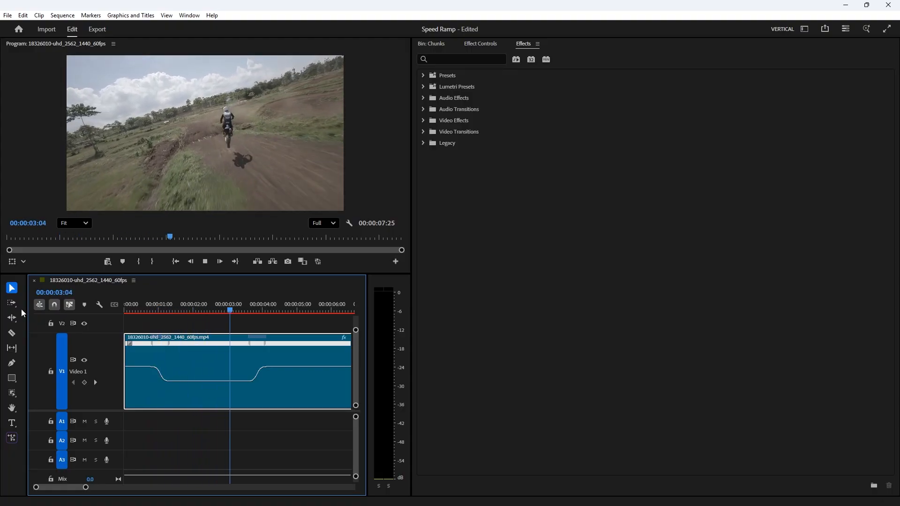
{"action": "key", "text": "space"}
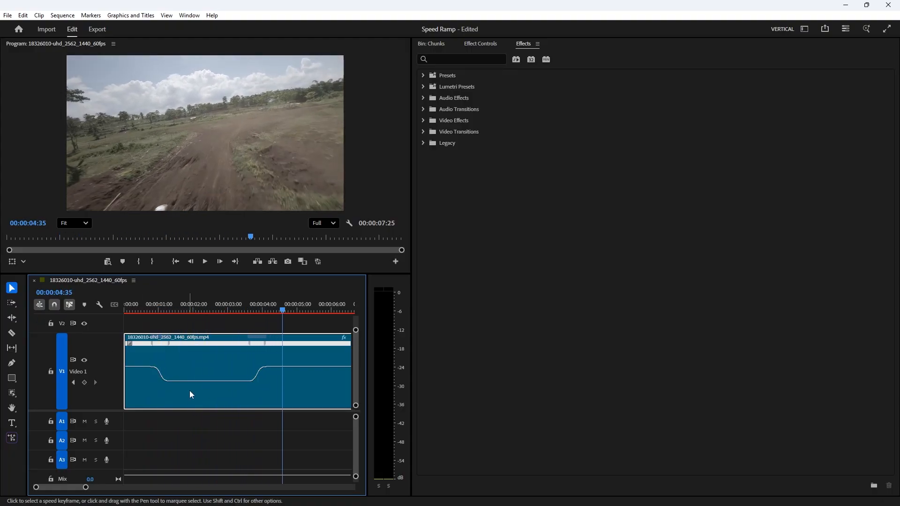
{"action": "left_click_drag", "start_coordinate": [201, 381], "coordinate": [201, 378]}
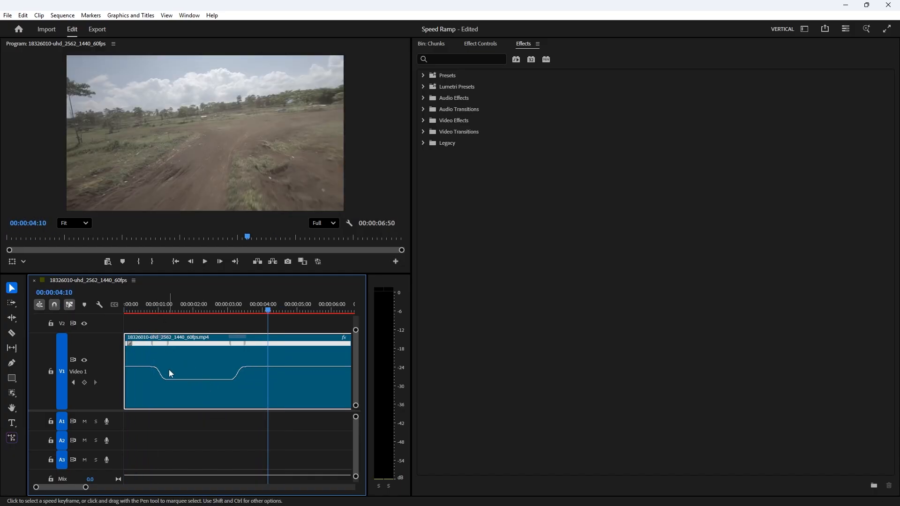
{"action": "left_click", "coordinate": [195, 306]}
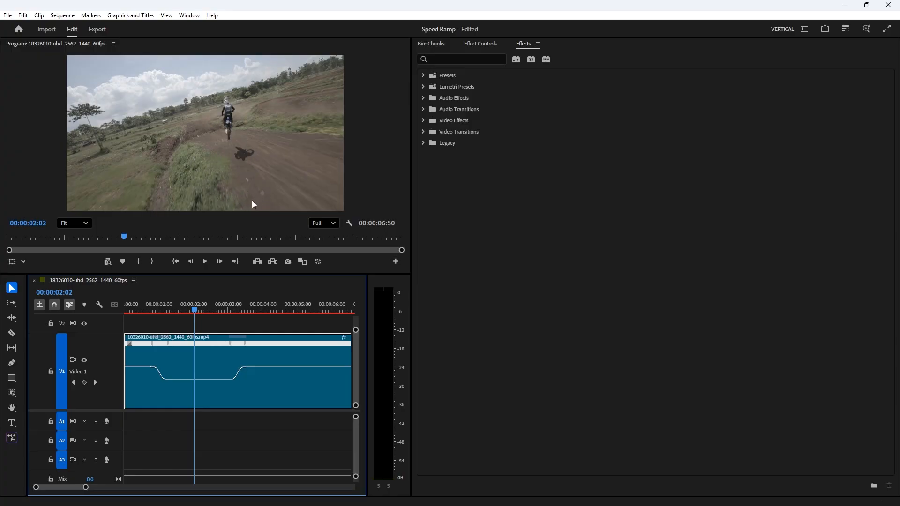
{"action": "scroll", "coordinate": [249, 355], "scroll_direction": "down", "scroll_amount": 3}
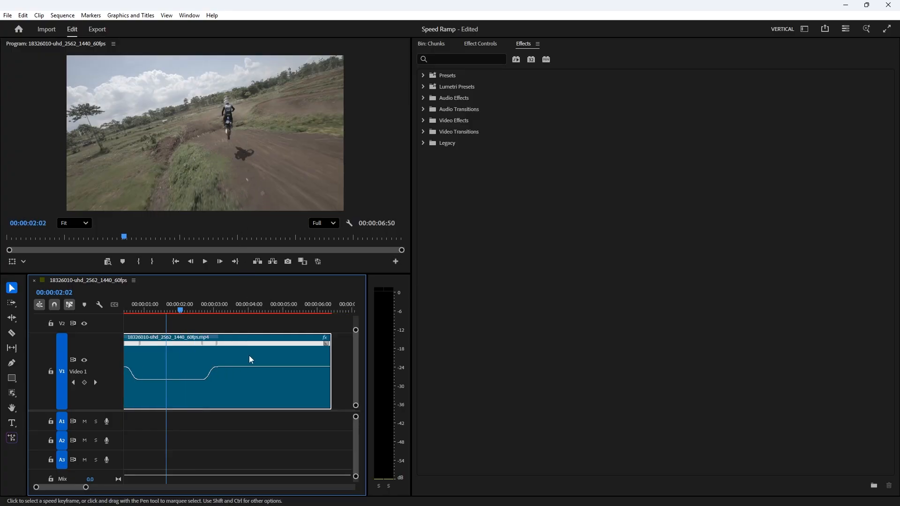
{"action": "scroll", "coordinate": [249, 355], "scroll_direction": "up", "scroll_amount": 3}
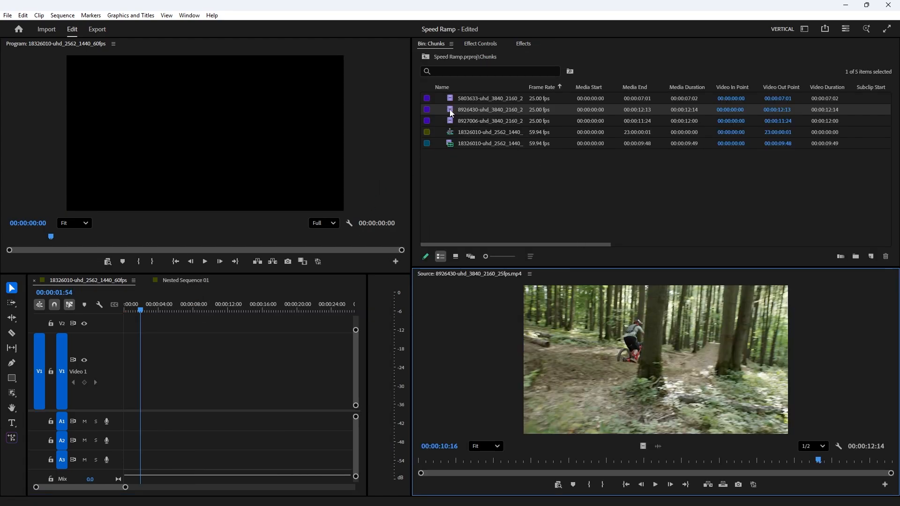
Step: Add the forest bike clip and the motocross wheel clip to the empty sequence, keeping existing settings, with a gap between them
{"action": "left_click_drag", "start_coordinate": [451, 113], "coordinate": [115, 389]}
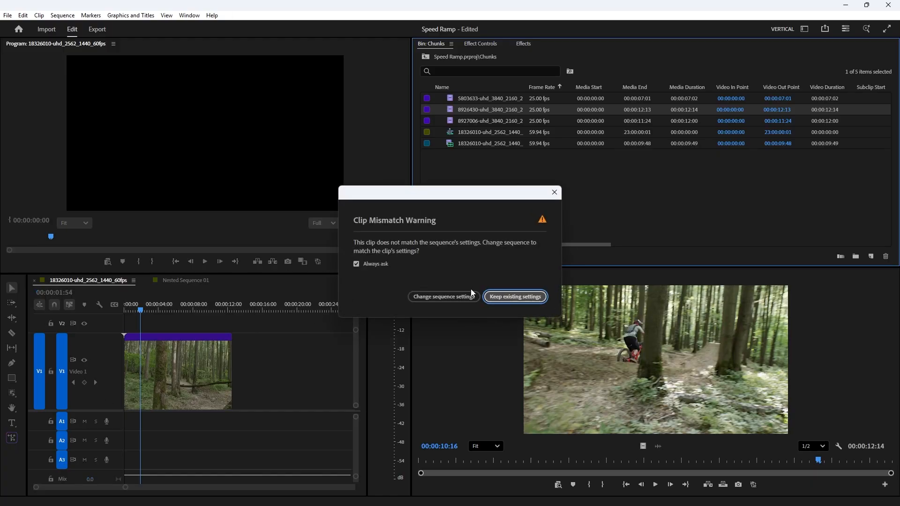
{"action": "left_click", "coordinate": [515, 296]}
{"action": "left_click", "coordinate": [453, 99]}
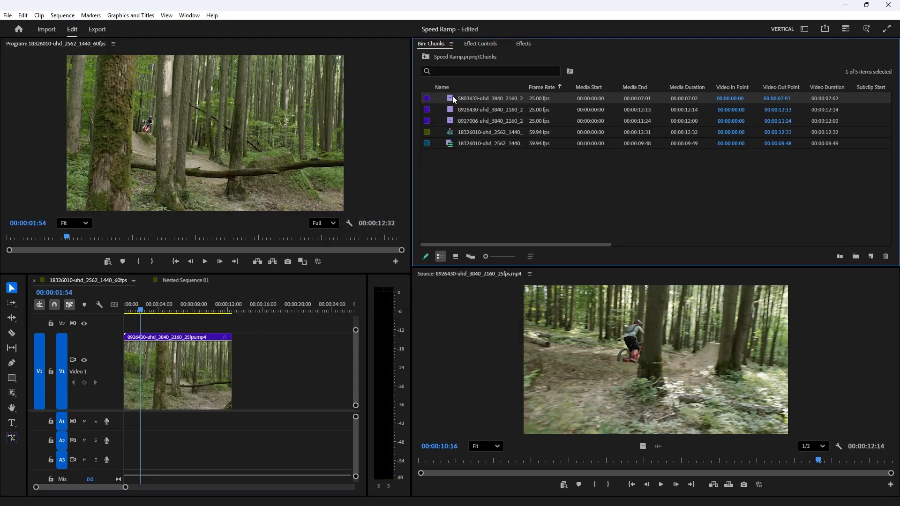
{"action": "left_click_drag", "start_coordinate": [454, 99], "coordinate": [238, 385]}
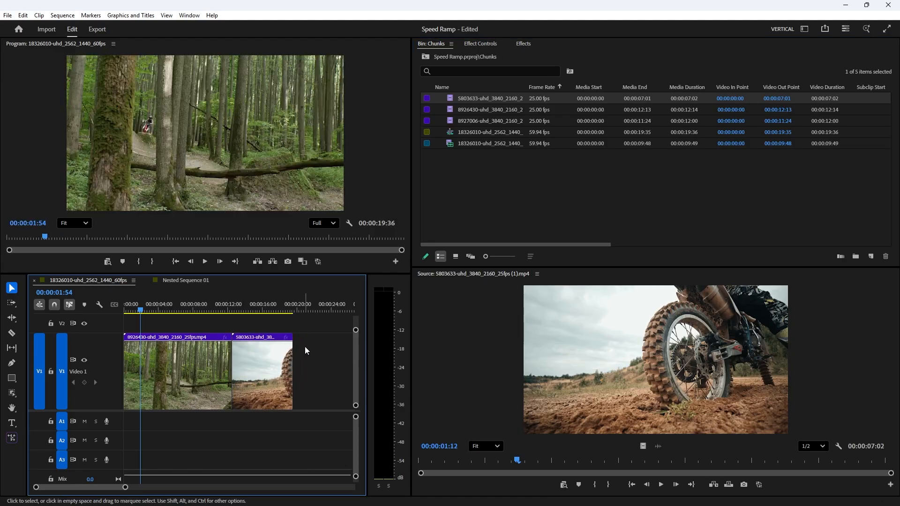
{"action": "left_click_drag", "start_coordinate": [276, 341], "coordinate": [276, 342]}
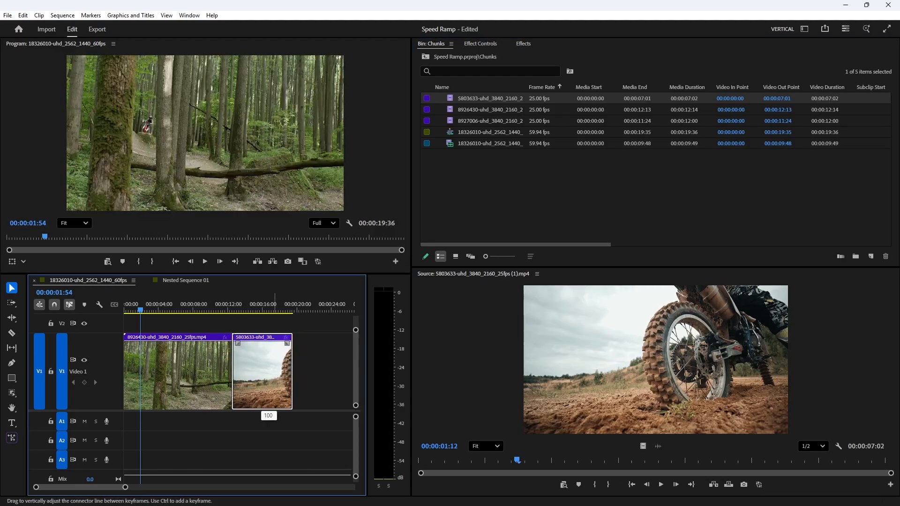
{"action": "left_click_drag", "start_coordinate": [262, 403], "coordinate": [278, 403]}
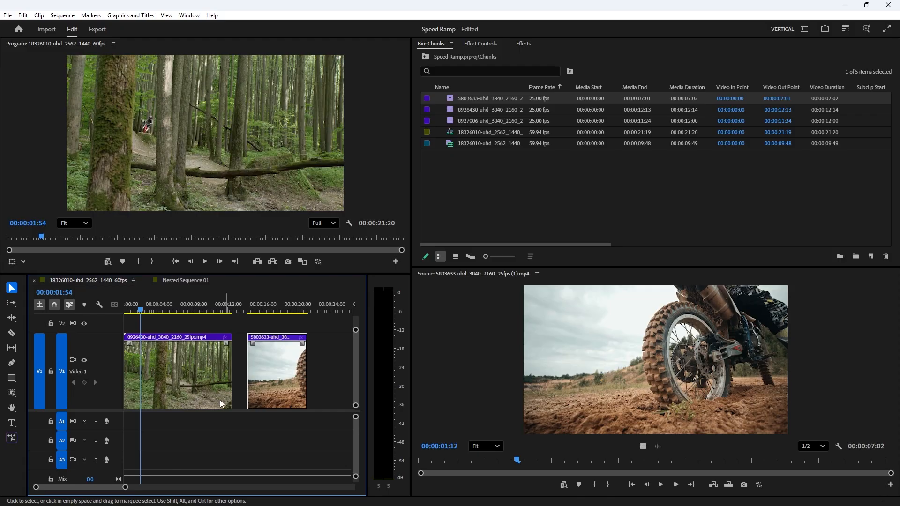
Step: Change the forest clip's speed in the Clip Speed/Duration dialog
{"action": "left_click", "coordinate": [186, 367]}
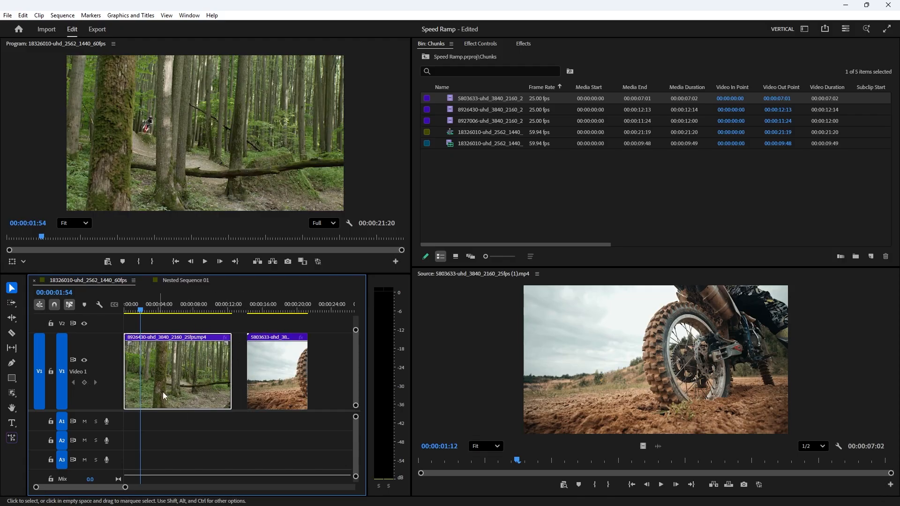
{"action": "right_click", "coordinate": [177, 368]}
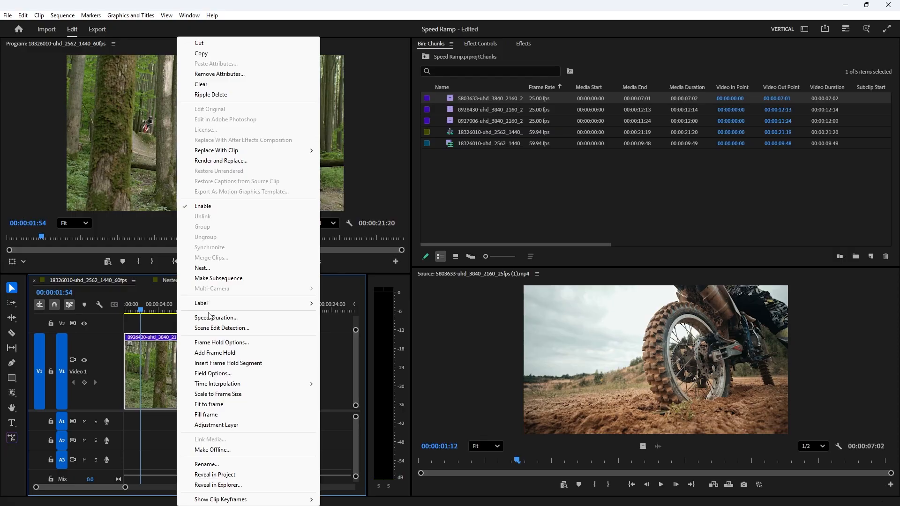
{"action": "left_click", "coordinate": [209, 317]}
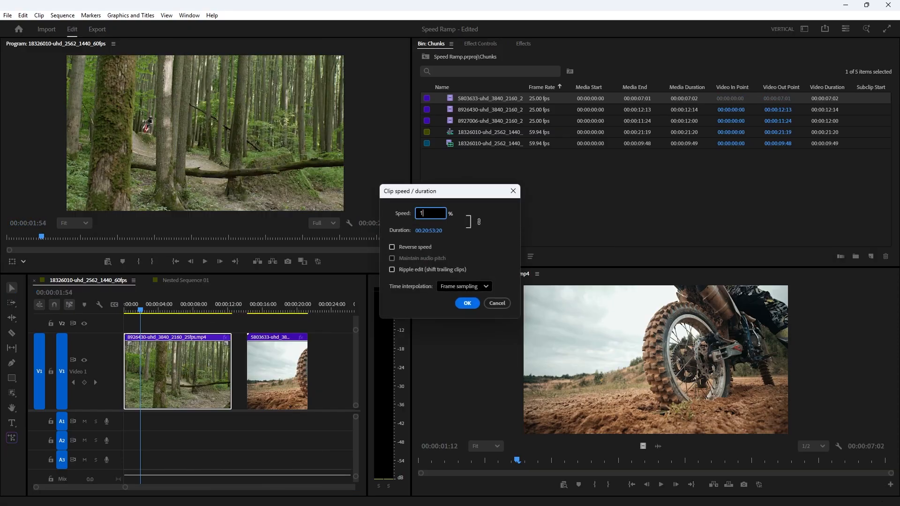
{"action": "key", "text": "Return"}
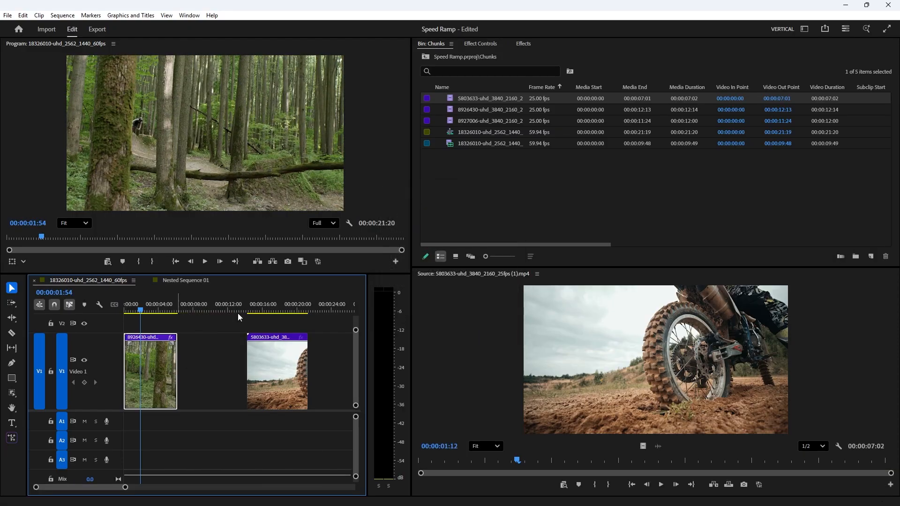
Step: Play back the sped-up forest clip from the start of the sequence
{"action": "key", "text": "space"}
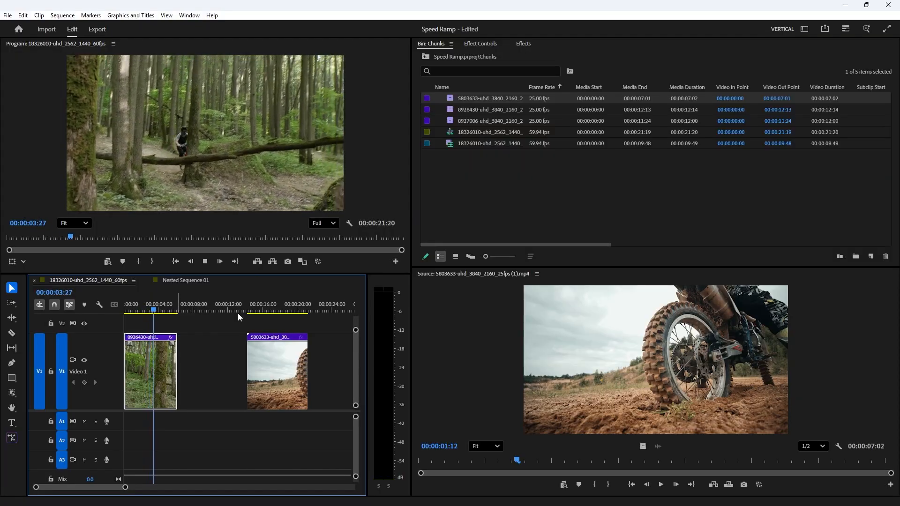
{"action": "key", "text": "space"}
{"action": "left_click_drag", "start_coordinate": [163, 312], "coordinate": [126, 312]}
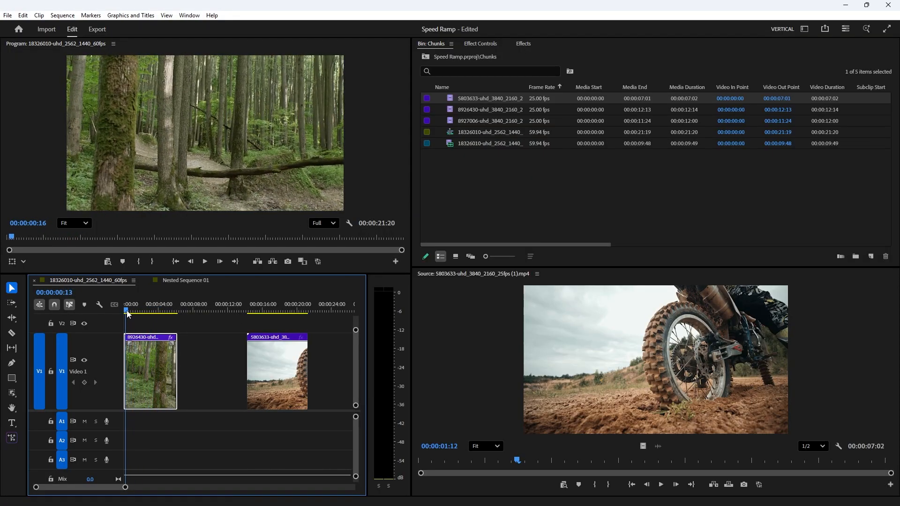
{"action": "key", "text": "space"}
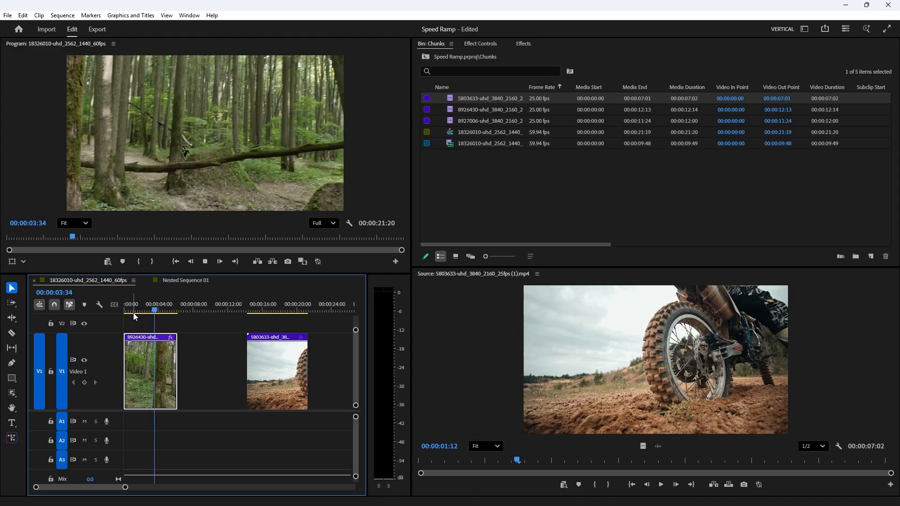
{"action": "key", "text": "space"}
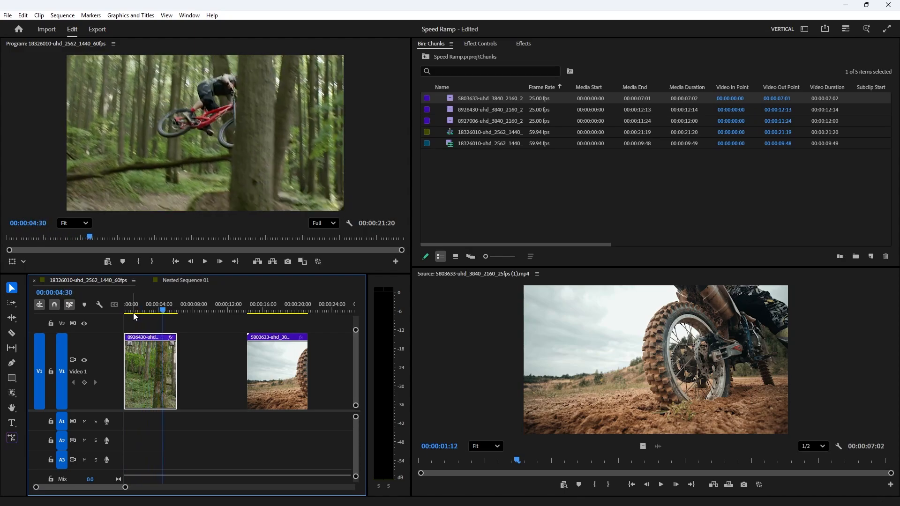
Step: Ripple delete the gap between the forest clip and the motocross clip
{"action": "right_click", "coordinate": [216, 359]}
{"action": "left_click", "coordinate": [209, 344]}
{"action": "left_click", "coordinate": [210, 345]}
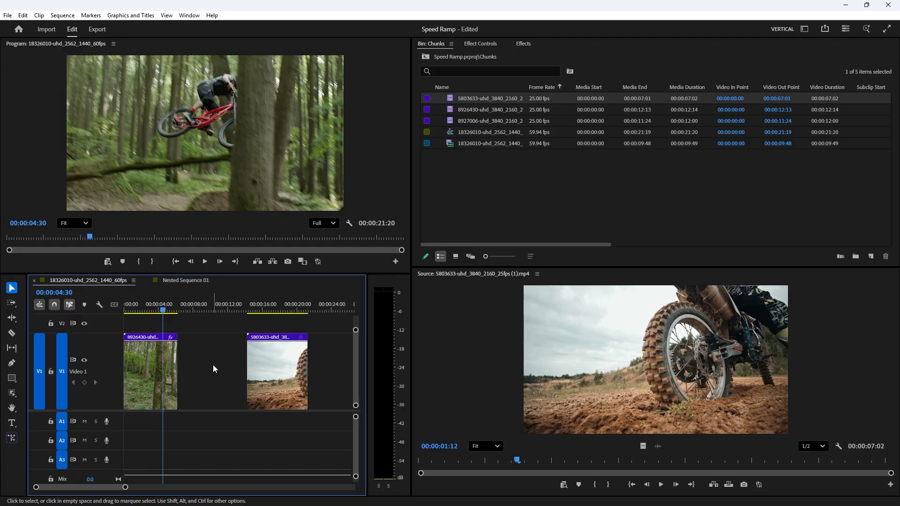
{"action": "right_click", "coordinate": [213, 364]}
{"action": "left_click", "coordinate": [224, 370]}
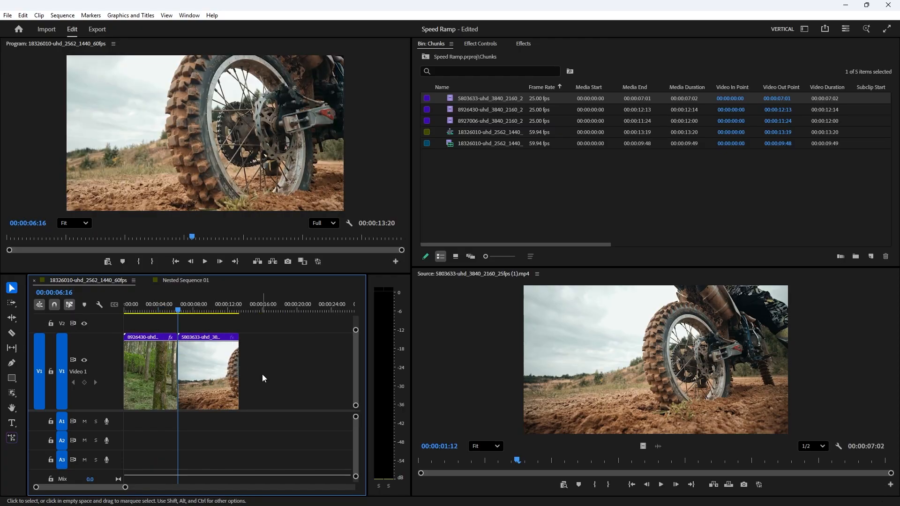
Step: Show the Time Remapping speed lines on both the motocross clip and the forest clip
{"action": "right_click", "coordinate": [234, 339]}
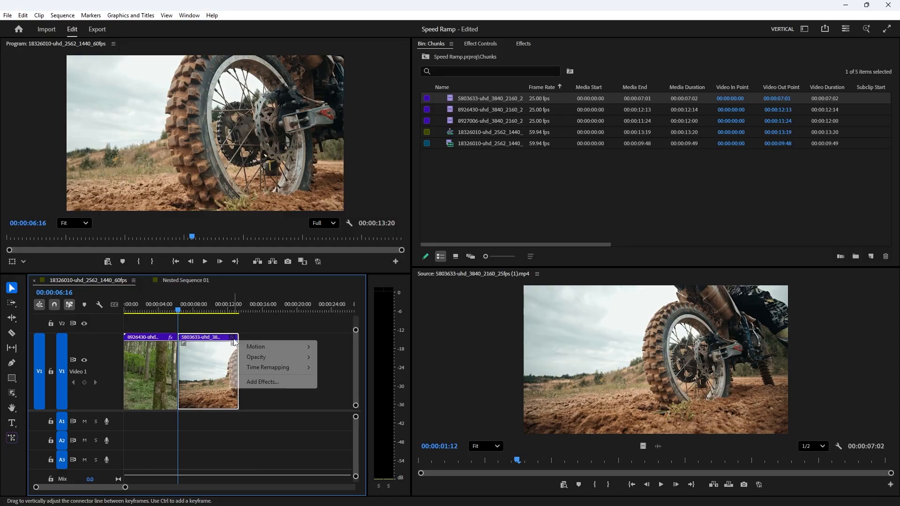
{"action": "mouse_move", "coordinate": [281, 368]}
{"action": "left_click", "coordinate": [332, 368]}
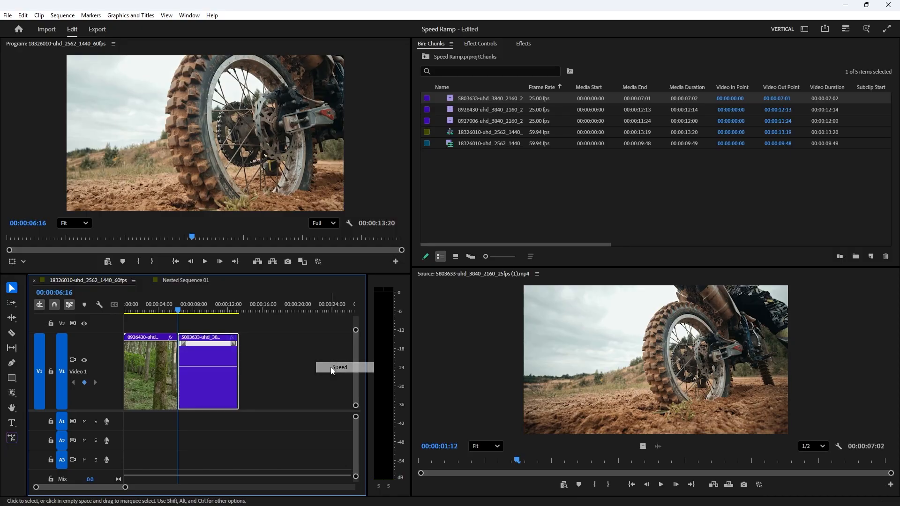
{"action": "right_click", "coordinate": [168, 343]}
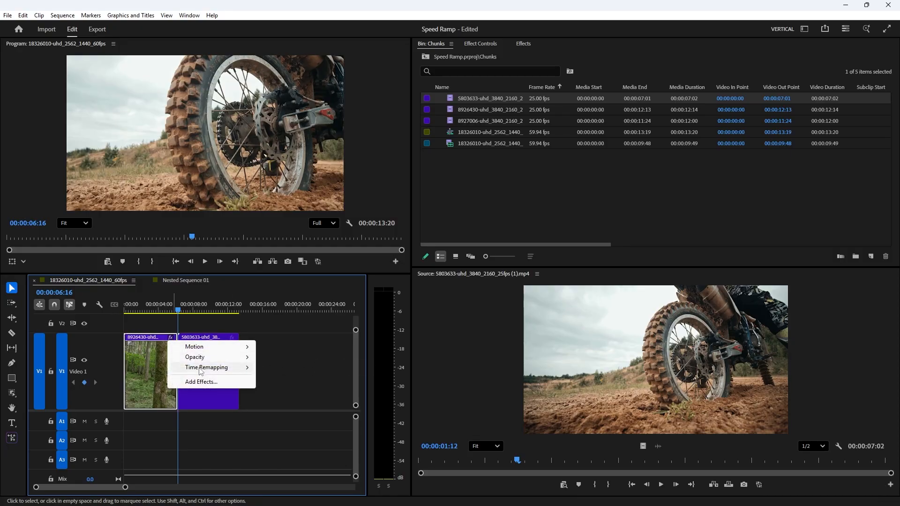
{"action": "mouse_move", "coordinate": [202, 368]}
{"action": "left_click", "coordinate": [281, 368]}
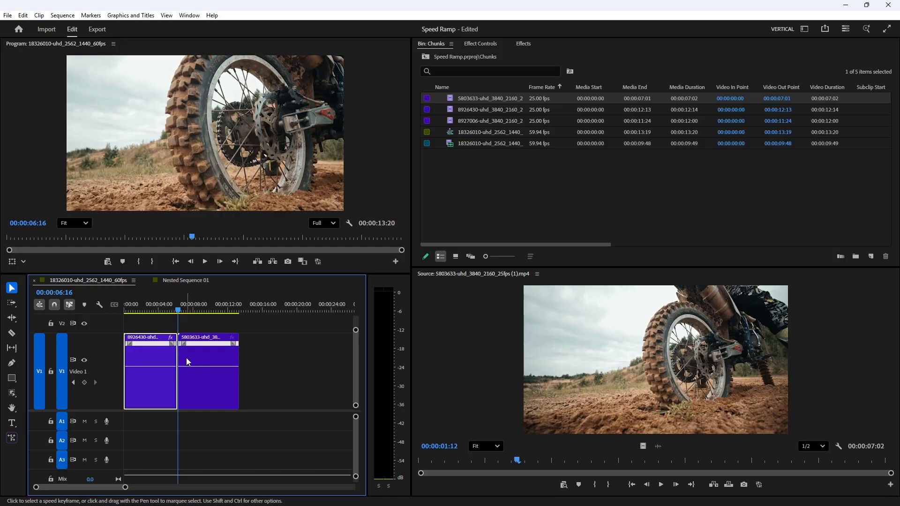
Step: Trim the end of the forest clip back and ripple delete the resulting gap before the motocross clip
{"action": "key", "text": "="}
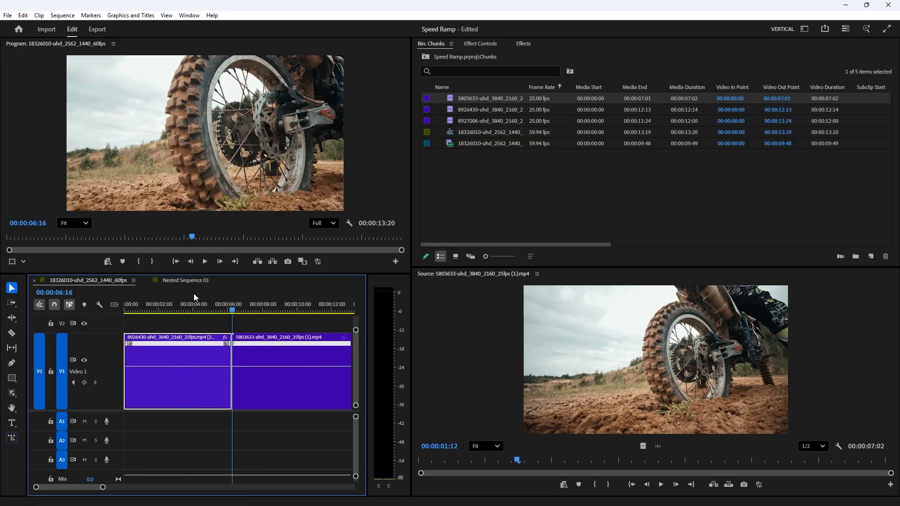
{"action": "left_click_drag", "start_coordinate": [167, 309], "coordinate": [218, 322]}
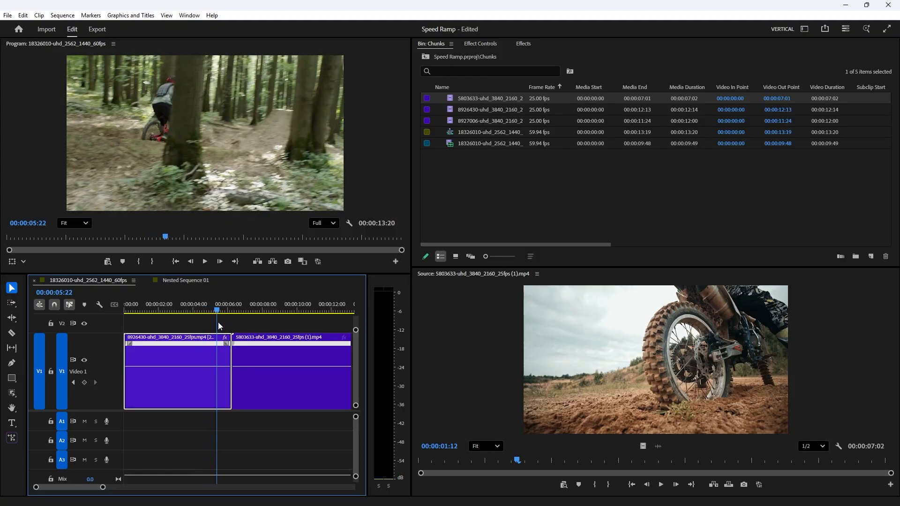
{"action": "left_click_drag", "start_coordinate": [229, 354], "coordinate": [211, 353]}
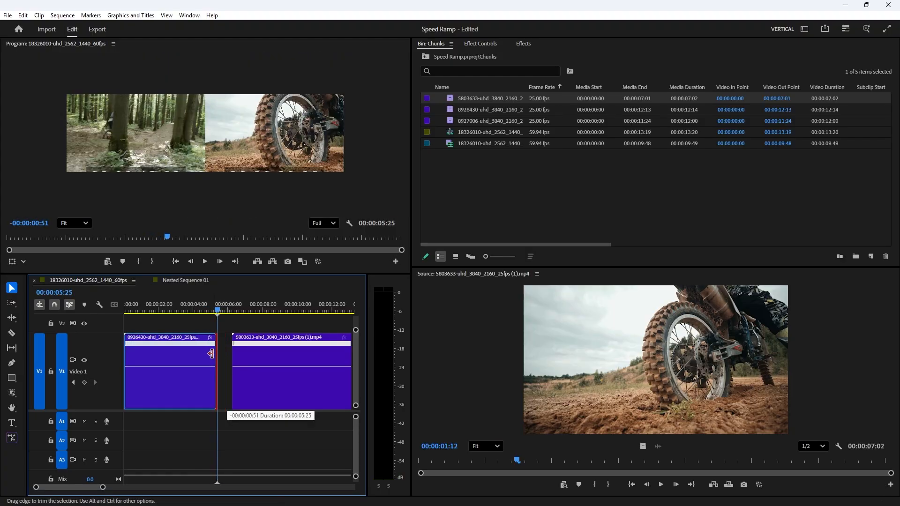
{"action": "right_click", "coordinate": [227, 353]}
{"action": "left_click", "coordinate": [230, 356]}
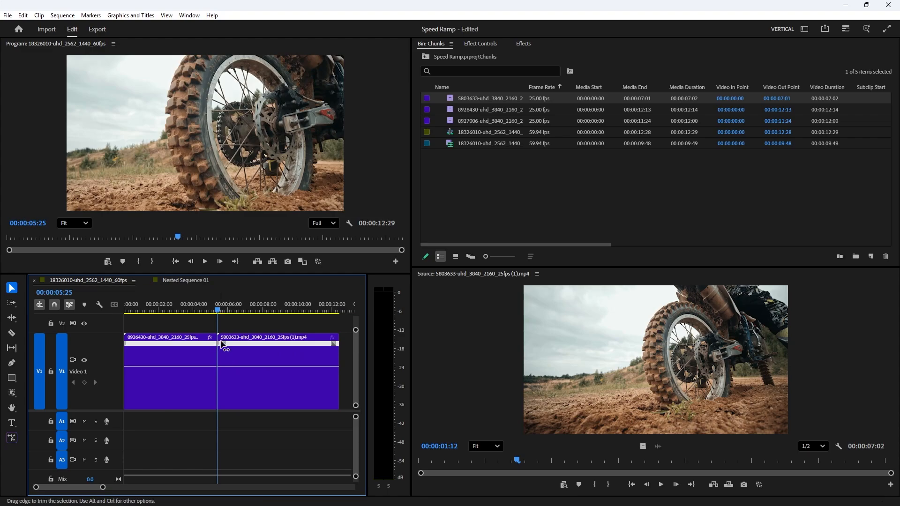
{"action": "left_click_drag", "start_coordinate": [224, 338], "coordinate": [187, 311]}
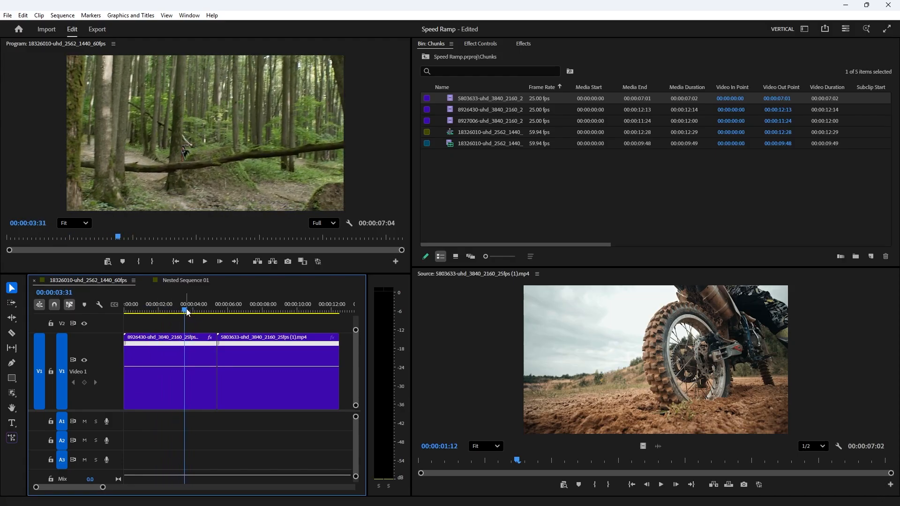
Step: Add speed keyframes with the Pen tool on the forest clip's Time Remapping line and on the motocross clip
{"action": "left_click", "coordinate": [11, 362]}
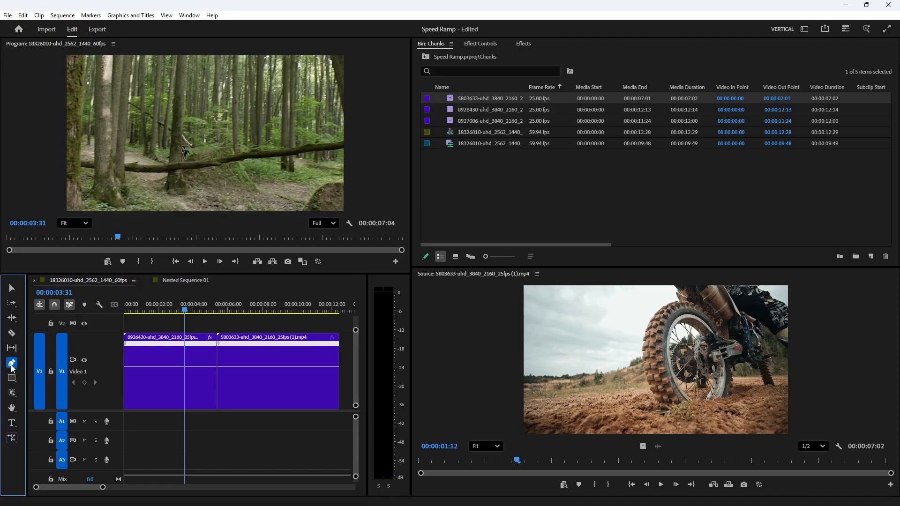
{"action": "left_click", "coordinate": [190, 384]}
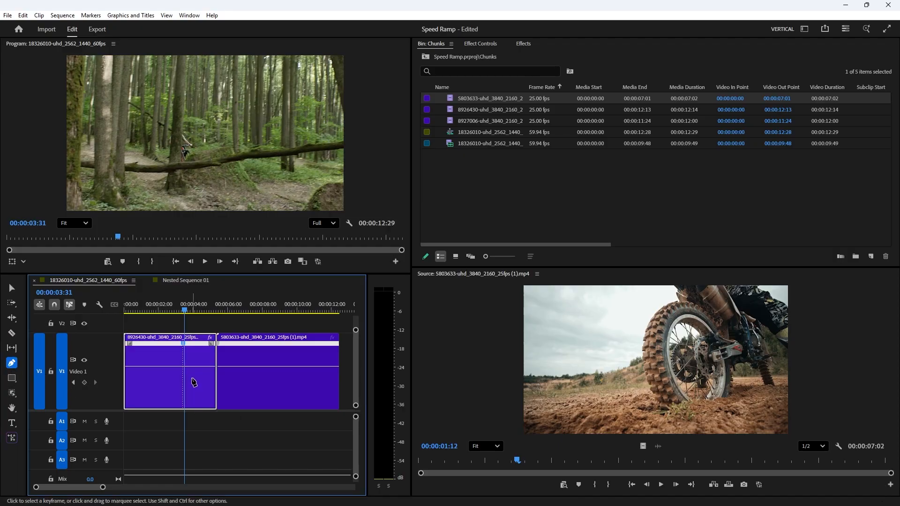
{"action": "left_click_drag", "start_coordinate": [187, 309], "coordinate": [202, 309]}
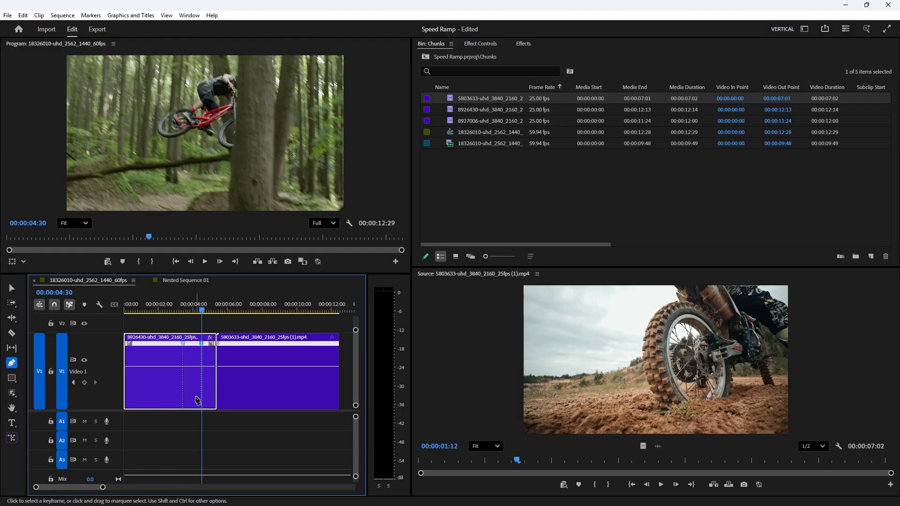
{"action": "key", "text": "v"}
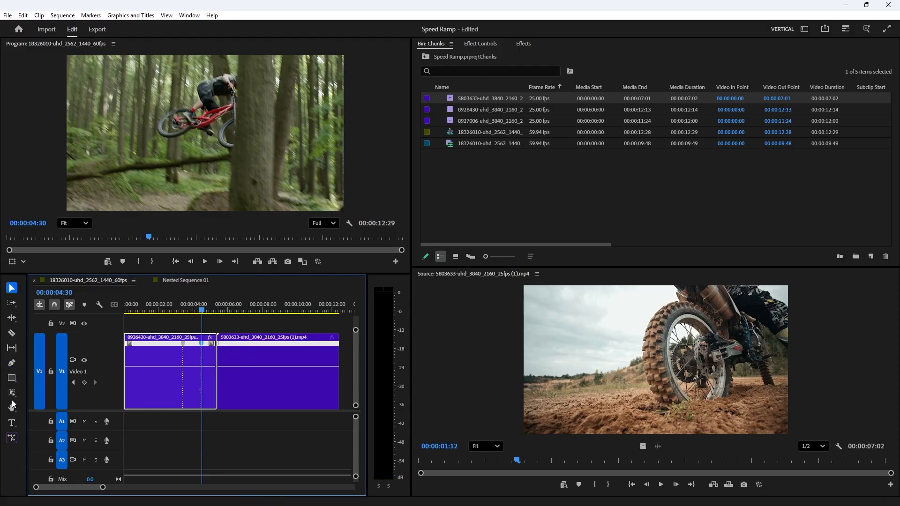
{"action": "left_click", "coordinate": [15, 368]}
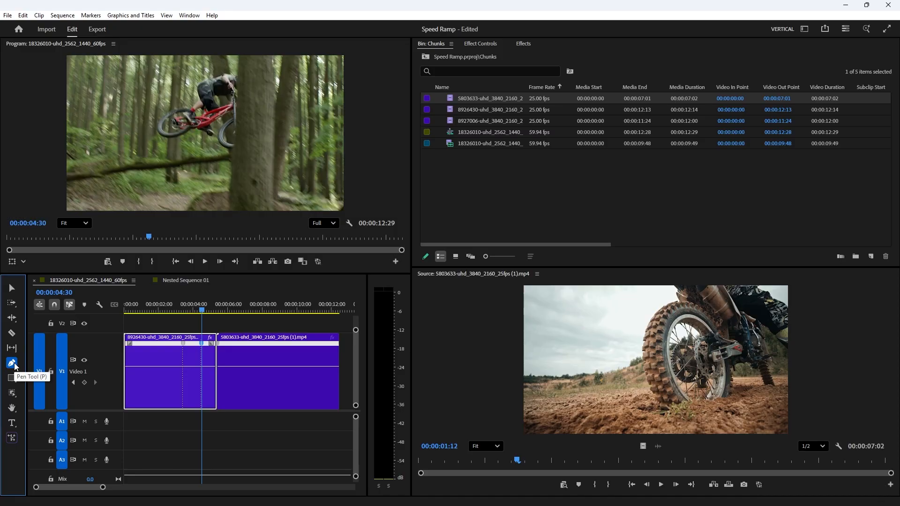
{"action": "left_click", "coordinate": [232, 367]}
{"action": "key", "text": "v"}
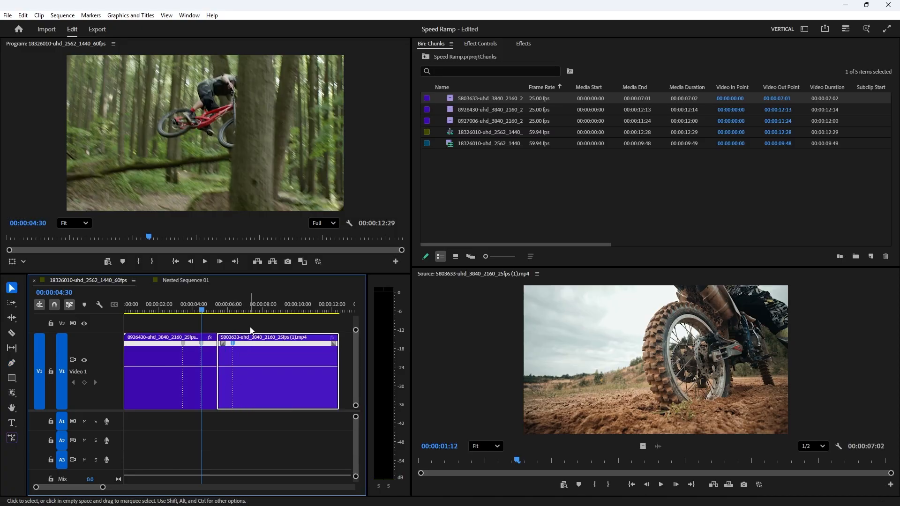
Step: Slow the forest clip's middle segment between its speed keyframes to 78%
{"action": "left_click", "coordinate": [187, 309]}
{"action": "key", "text": "equal"}
{"action": "key", "text": "equal"}
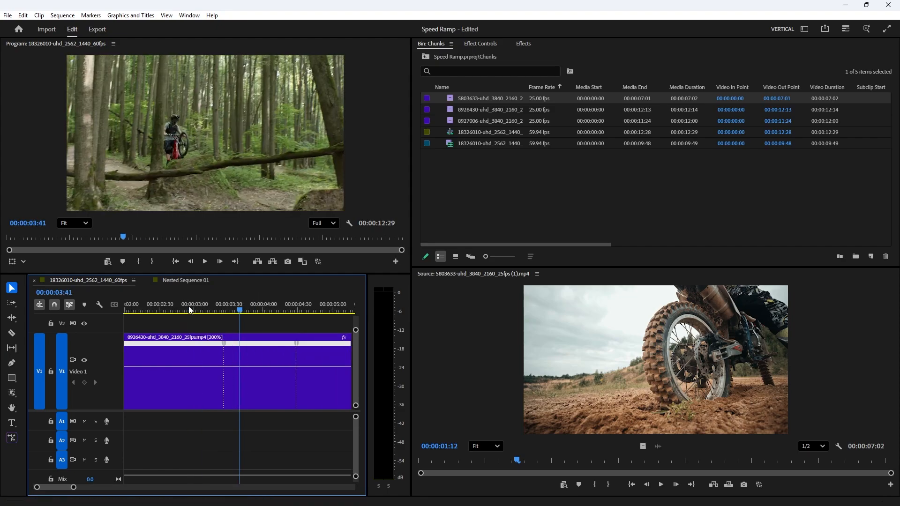
{"action": "left_click", "coordinate": [249, 368]}
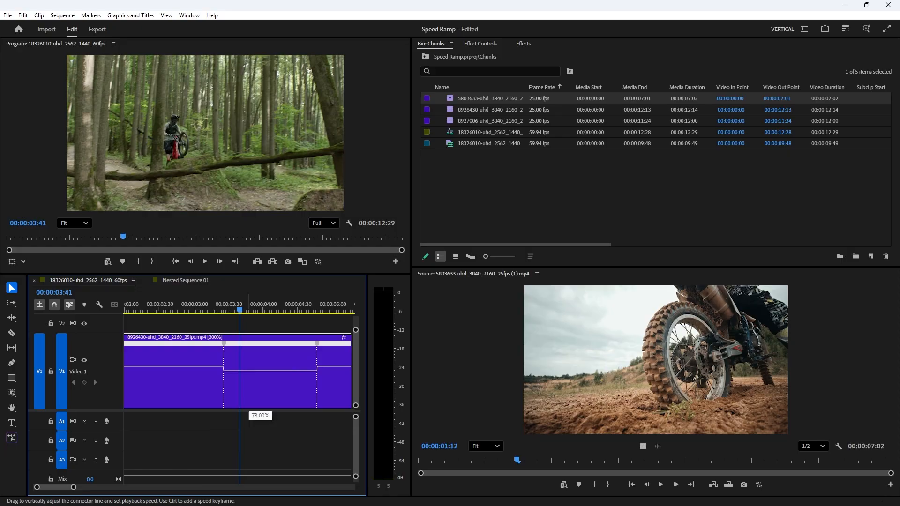
{"action": "left_click_drag", "start_coordinate": [249, 410], "coordinate": [248, 413]}
{"action": "key", "text": "minus"}
{"action": "key", "text": "minus"}
{"action": "key", "text": "minus"}
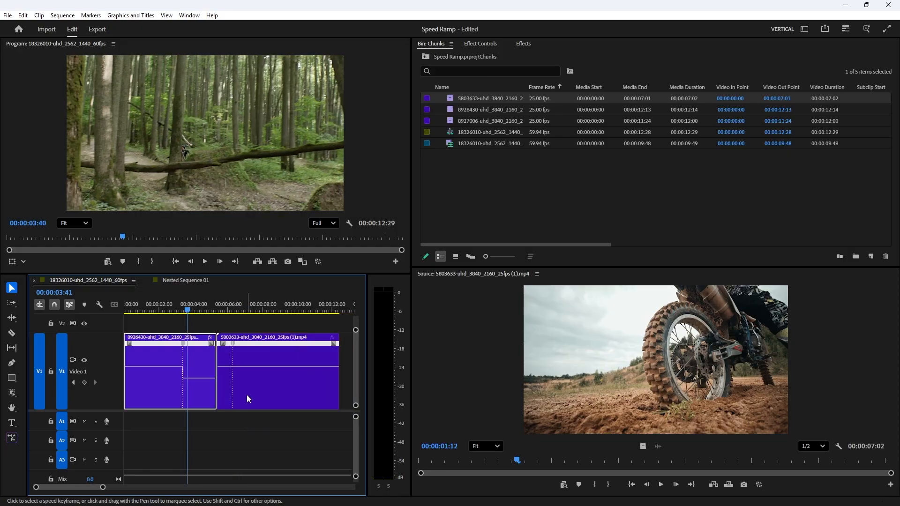
{"action": "key", "text": "equal"}
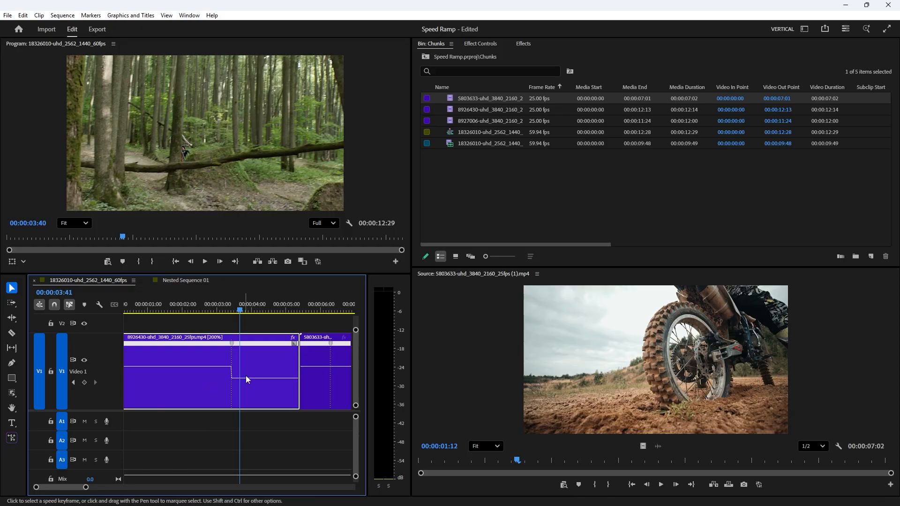
{"action": "key", "text": "minus"}
{"action": "left_click_drag", "start_coordinate": [267, 337], "coordinate": [309, 344]}
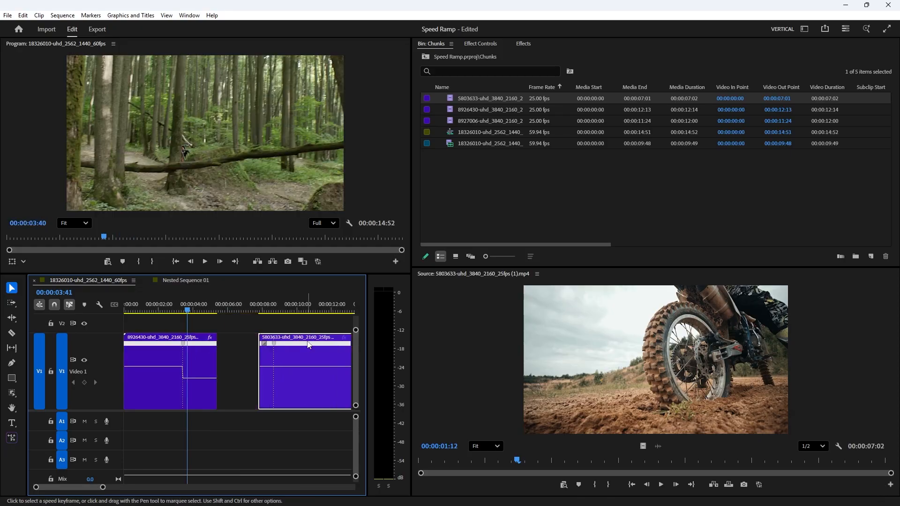
{"action": "key", "text": "ctrl+z"}
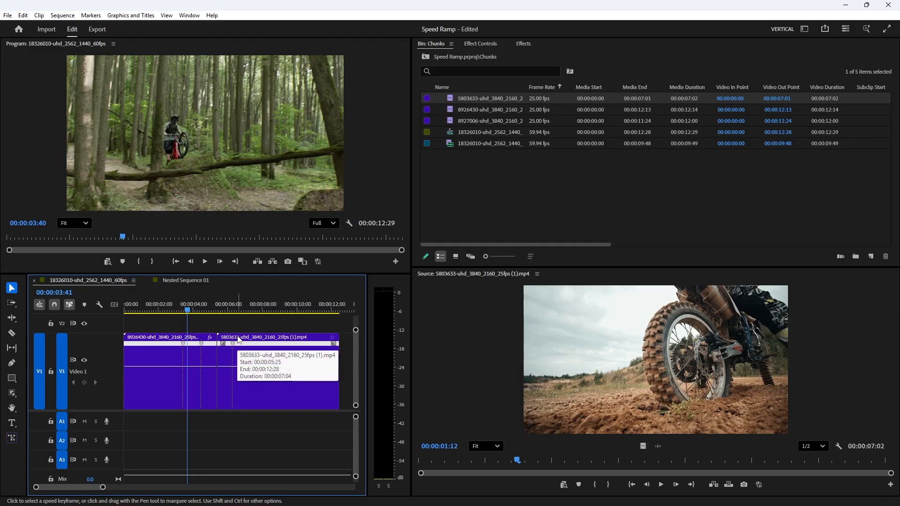
Step: Move the motocross clip further along the track and lower the forest clip's middle segment to 82%
{"action": "left_click", "coordinate": [177, 366]}
{"action": "left_click_drag", "start_coordinate": [241, 338], "coordinate": [303, 341]}
{"action": "left_click", "coordinate": [192, 373]}
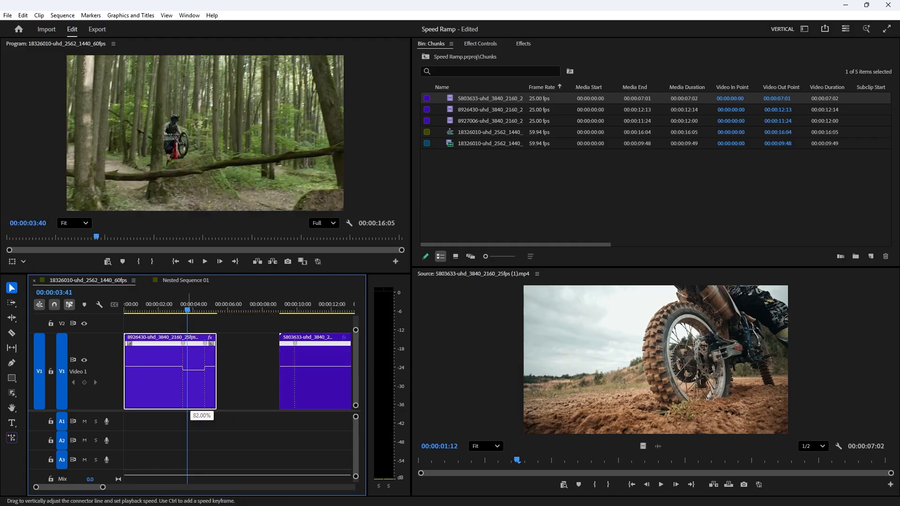
{"action": "left_click_drag", "start_coordinate": [190, 385], "coordinate": [201, 375]}
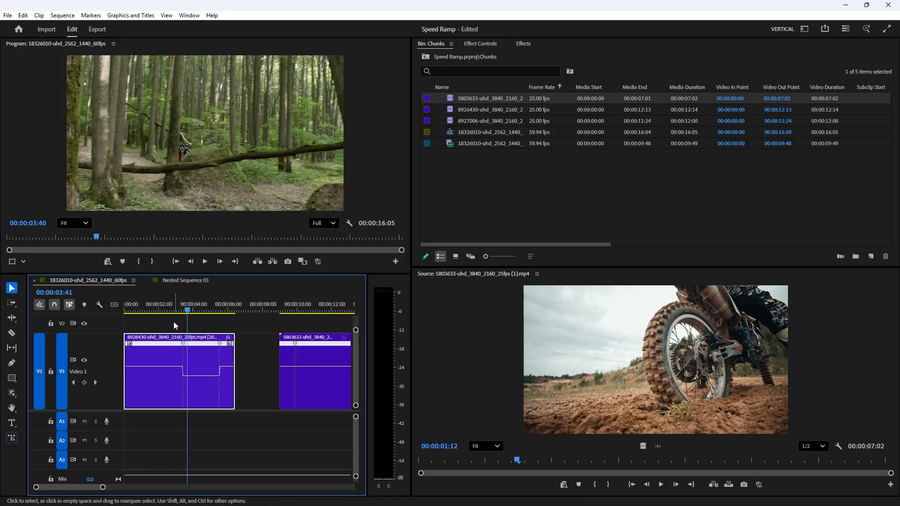
Step: Play back the forest clip and fine-tune its middle slow-motion segment to 42%
{"action": "left_click", "coordinate": [170, 303]}
{"action": "key", "text": "space"}
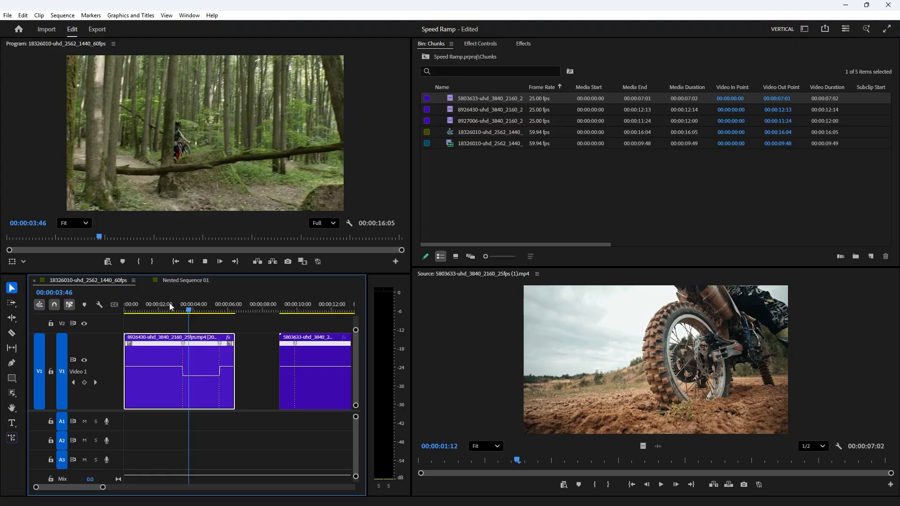
{"action": "key", "text": "space"}
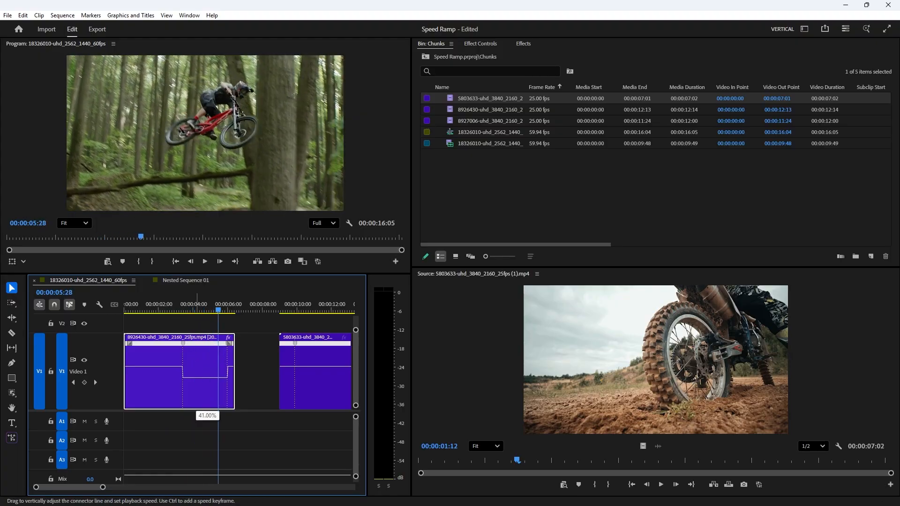
{"action": "left_click_drag", "start_coordinate": [196, 384], "coordinate": [196, 385]}
{"action": "left_click", "coordinate": [157, 307]}
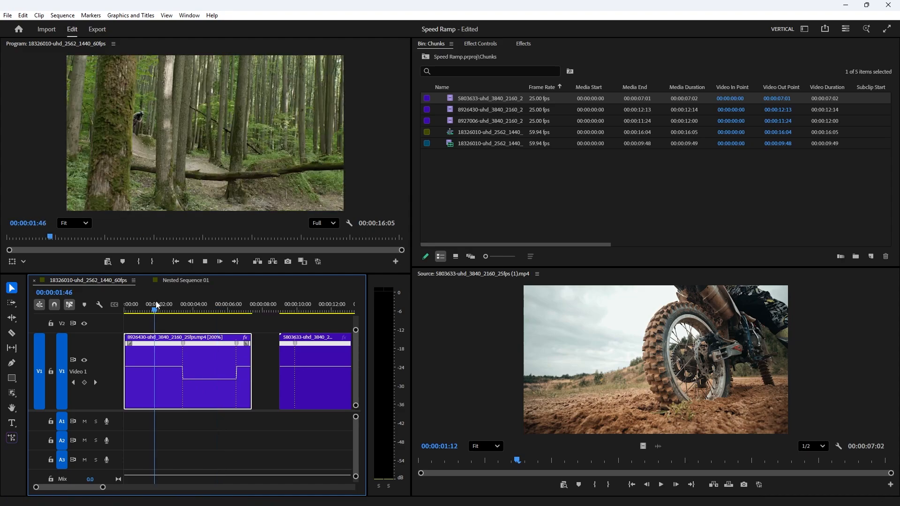
{"action": "key", "text": "space"}
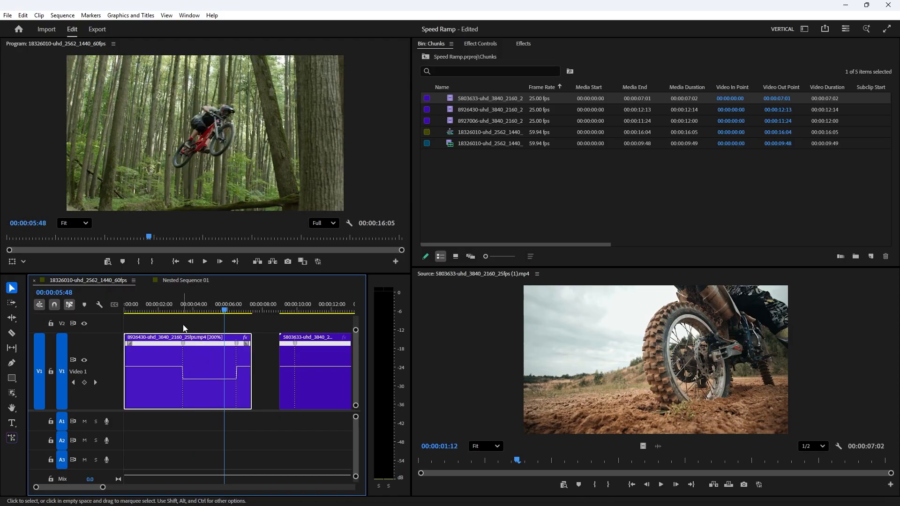
{"action": "left_click", "coordinate": [175, 310]}
{"action": "key", "text": "space"}
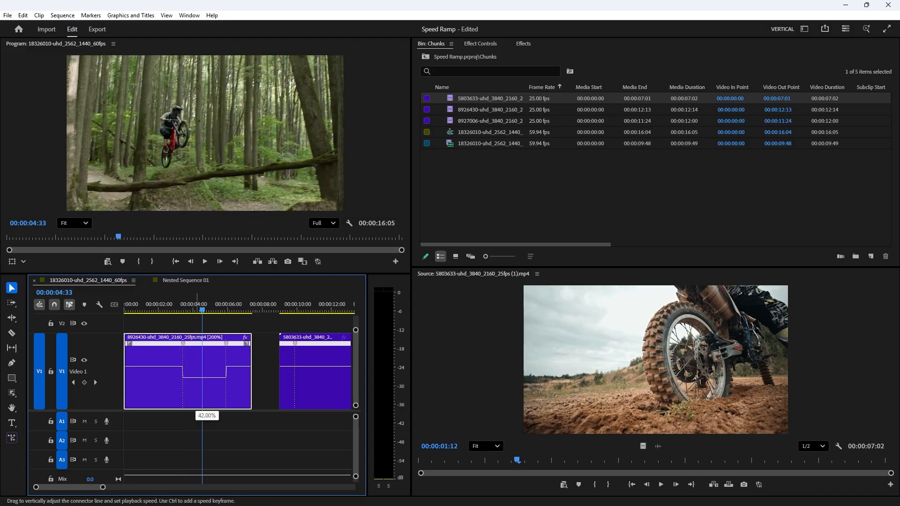
{"action": "left_click_drag", "start_coordinate": [207, 377], "coordinate": [207, 377]}
Step: Speed up the forest clip's final segment after the slow section to 197%
{"action": "left_click", "coordinate": [171, 304]}
{"action": "key", "text": "space"}
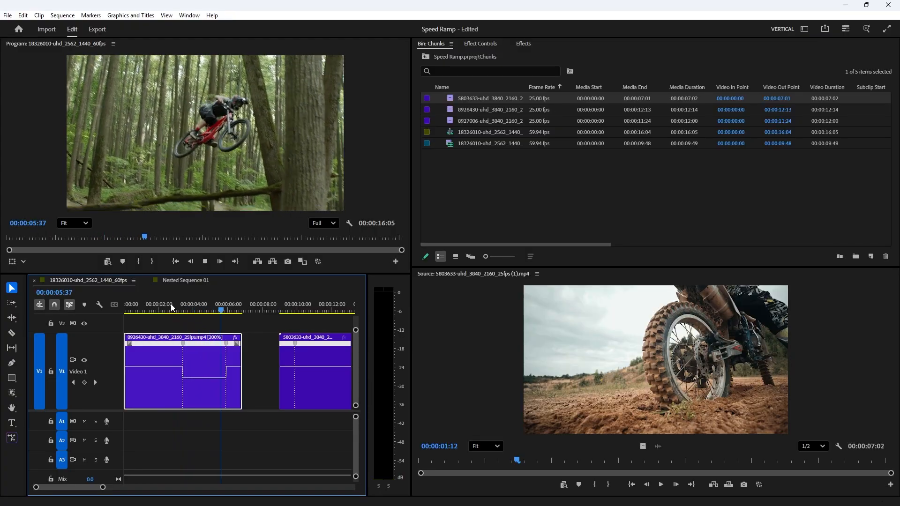
{"action": "key", "text": "space"}
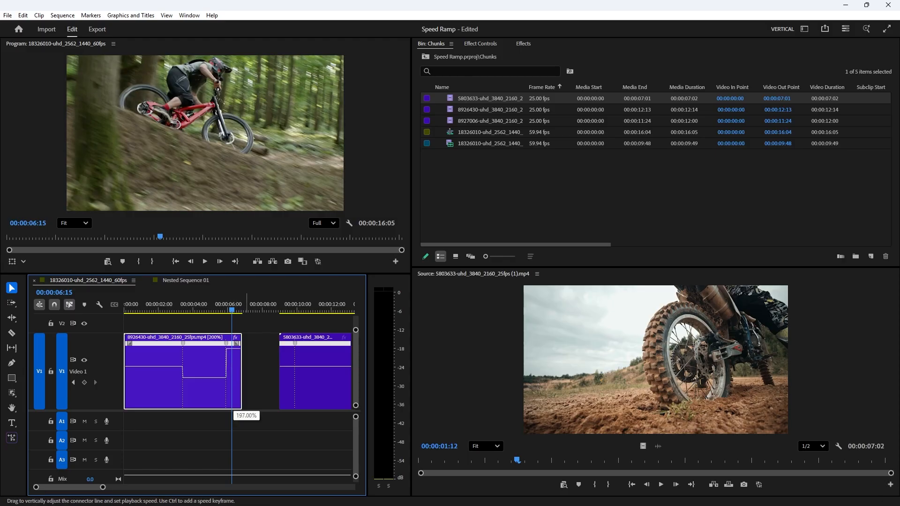
{"action": "left_click_drag", "start_coordinate": [233, 338], "coordinate": [233, 318]}
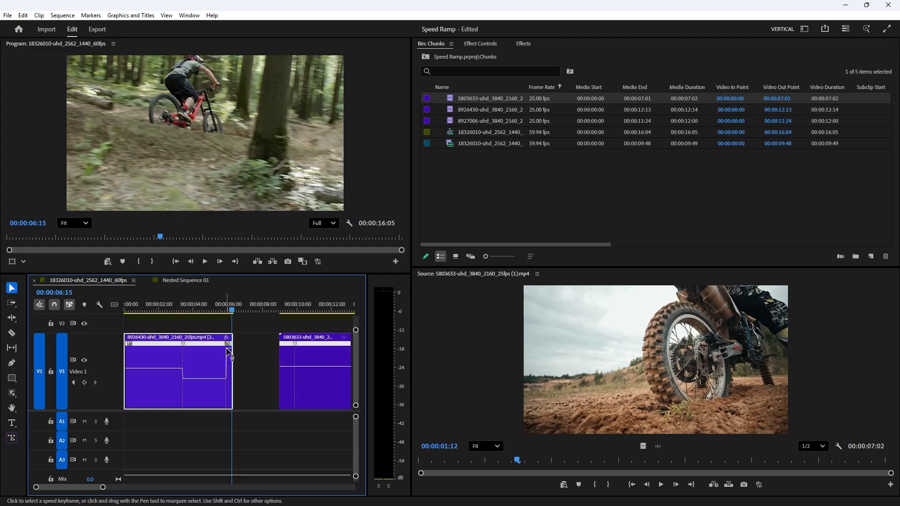
Step: Speed the motocross clip's opening segment to 200% and ripple delete the gap before it
{"action": "left_click", "coordinate": [288, 373]}
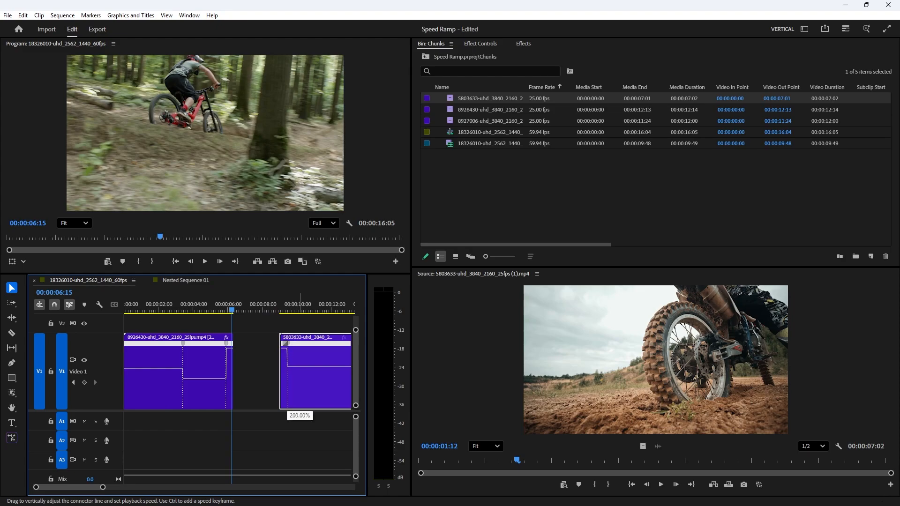
{"action": "right_click", "coordinate": [248, 347]}
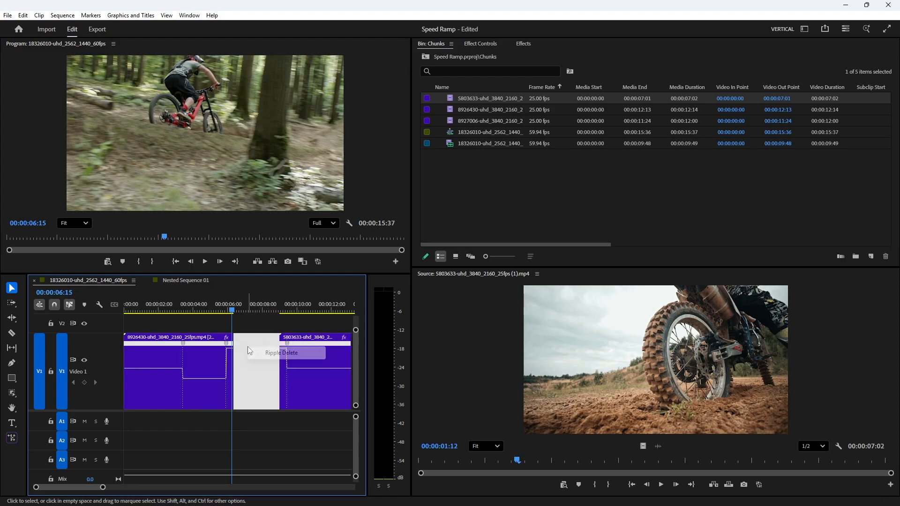
{"action": "left_click", "coordinate": [253, 350]}
Step: Play back the speed ramp across the cut from the forest clip into the motocross clip
{"action": "left_click", "coordinate": [158, 308]}
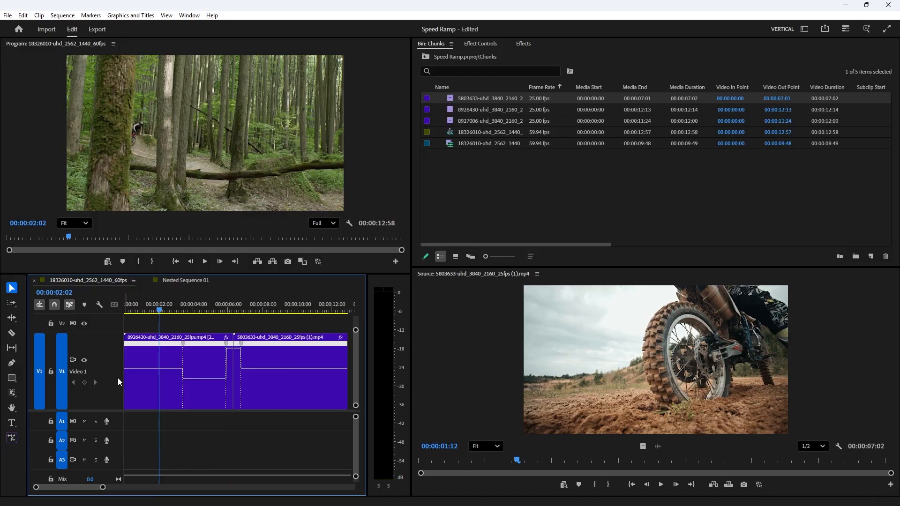
{"action": "key", "text": "space"}
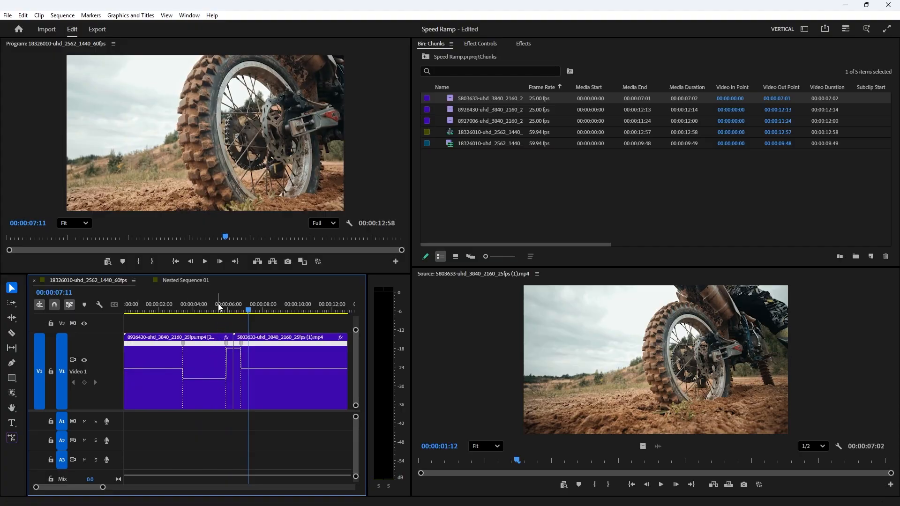
{"action": "left_click", "coordinate": [218, 304]}
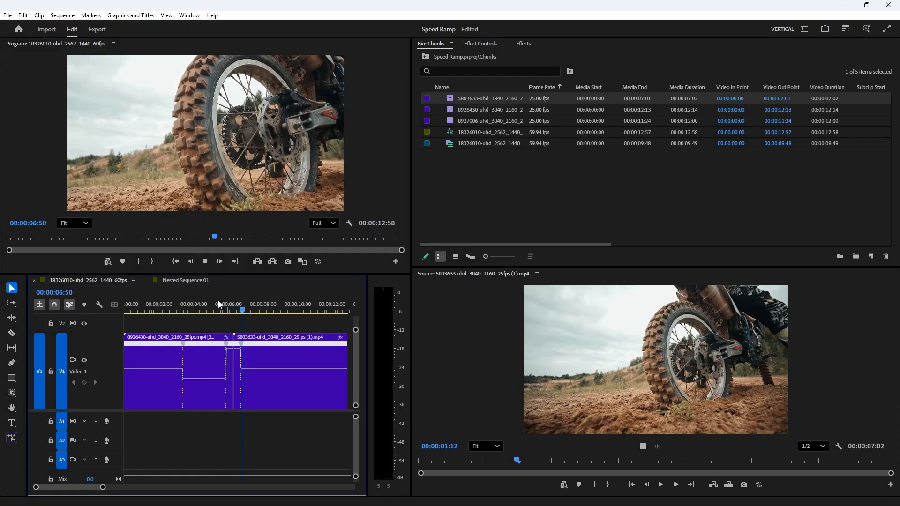
{"action": "mouse_move", "coordinate": [219, 302]}
{"action": "left_mouse_down"}
{"action": "mouse_move", "coordinate": [241, 304]}
{"action": "mouse_move", "coordinate": [213, 304]}
{"action": "left_mouse_up"}
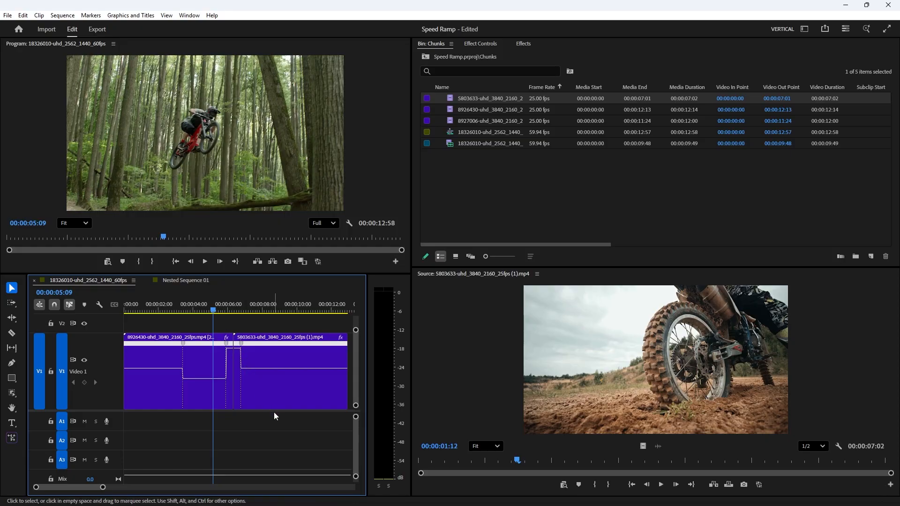
{"action": "key", "text": "space"}
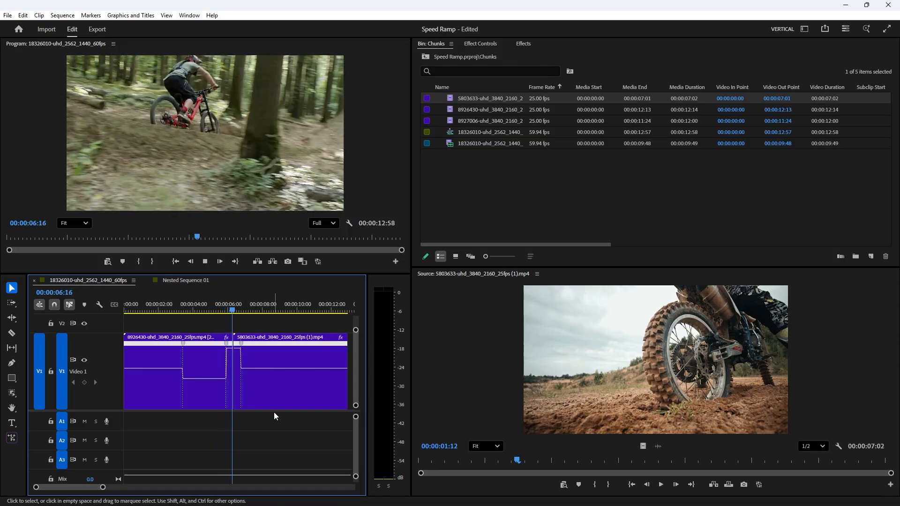
{"action": "key", "text": "space"}
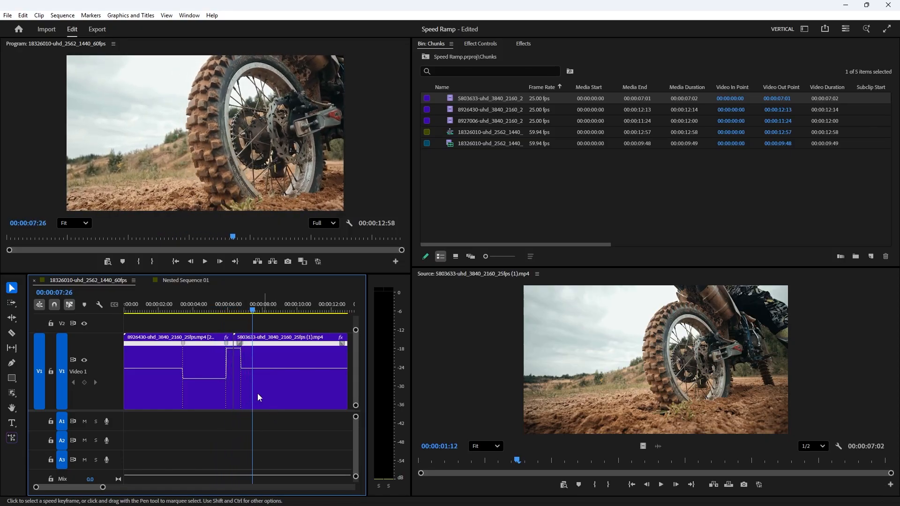
{"action": "left_click", "coordinate": [226, 307]}
{"action": "key", "text": "space"}
{"action": "key", "text": "space"}
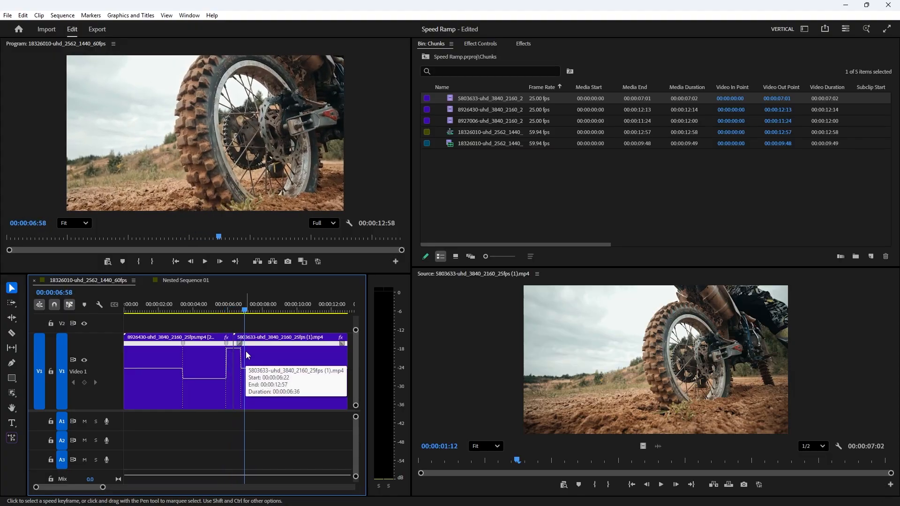
Step: Split the forest clip's first speed keyframe into a gradual ramp down to the slow segment
{"action": "left_click", "coordinate": [186, 382]}
{"action": "left_click_drag", "start_coordinate": [185, 346], "coordinate": [180, 345]}
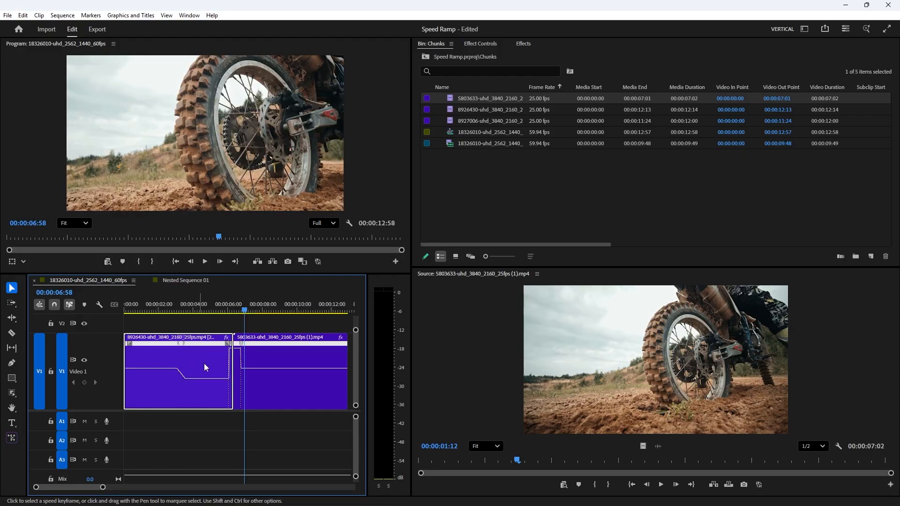
{"action": "left_click", "coordinate": [181, 346]}
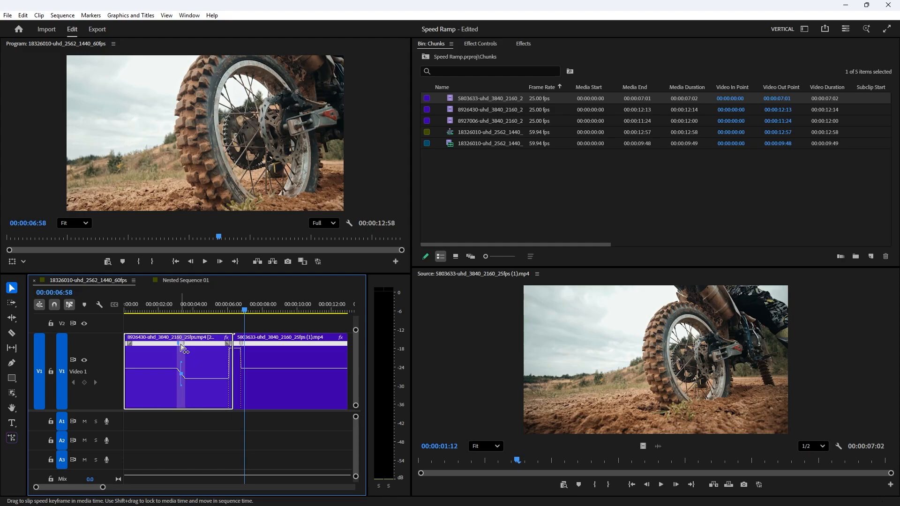
{"action": "left_click_drag", "start_coordinate": [182, 367], "coordinate": [189, 370]}
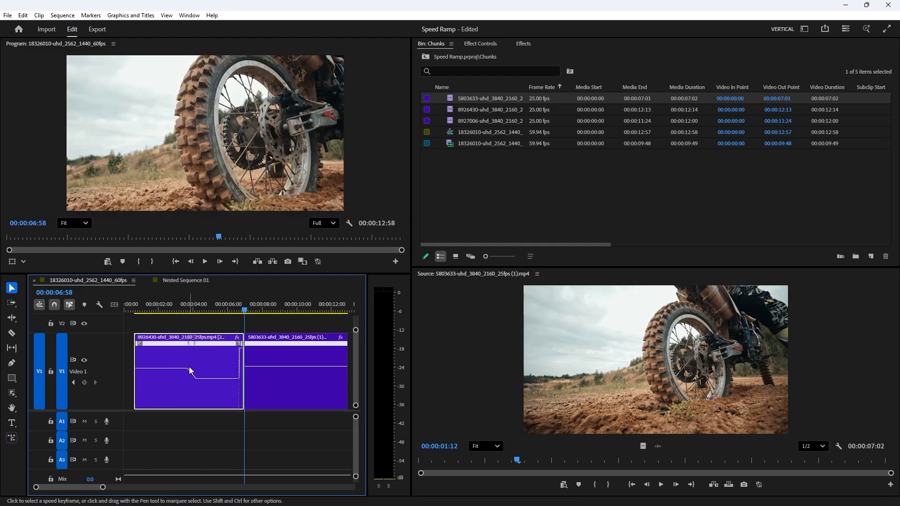
{"action": "key", "text": "ctrl+z"}
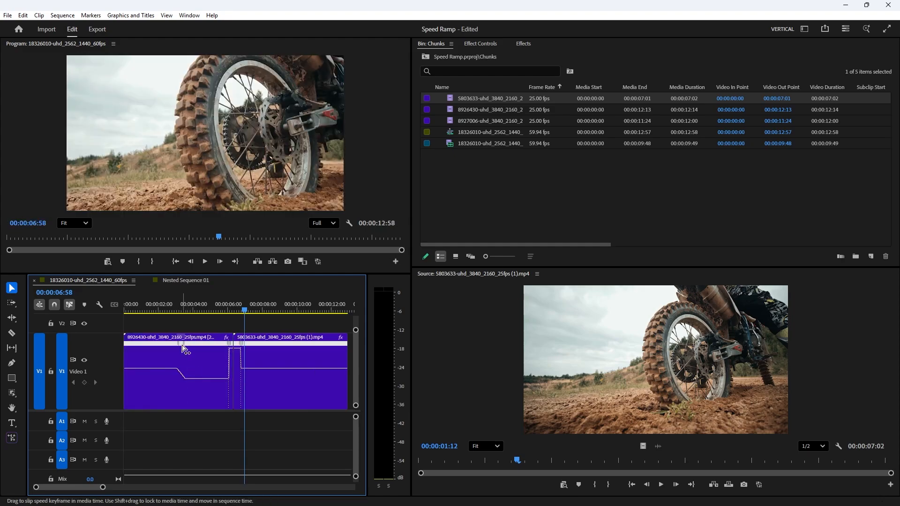
Step: Curve the forest clip's speed ramp with its keyframe's Bezier handle and play back the result from the start
{"action": "left_click", "coordinate": [183, 346]}
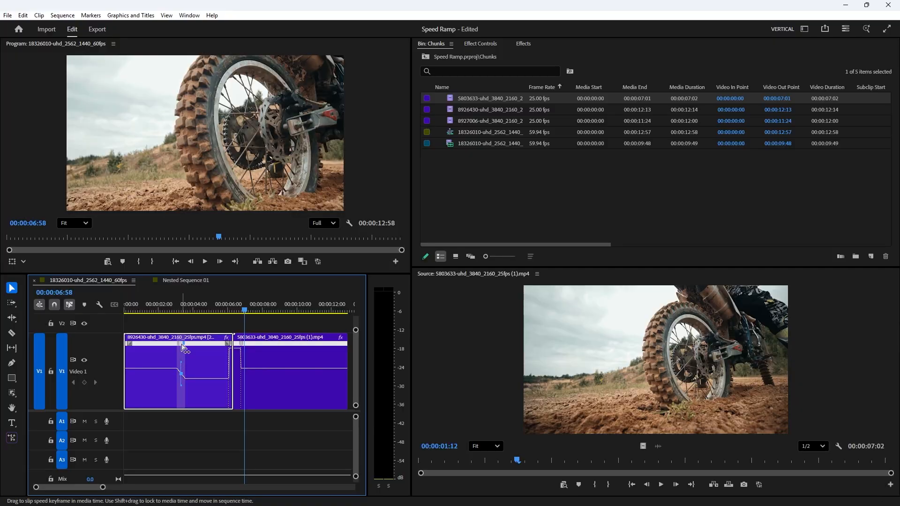
{"action": "left_click_drag", "start_coordinate": [178, 363], "coordinate": [143, 367]}
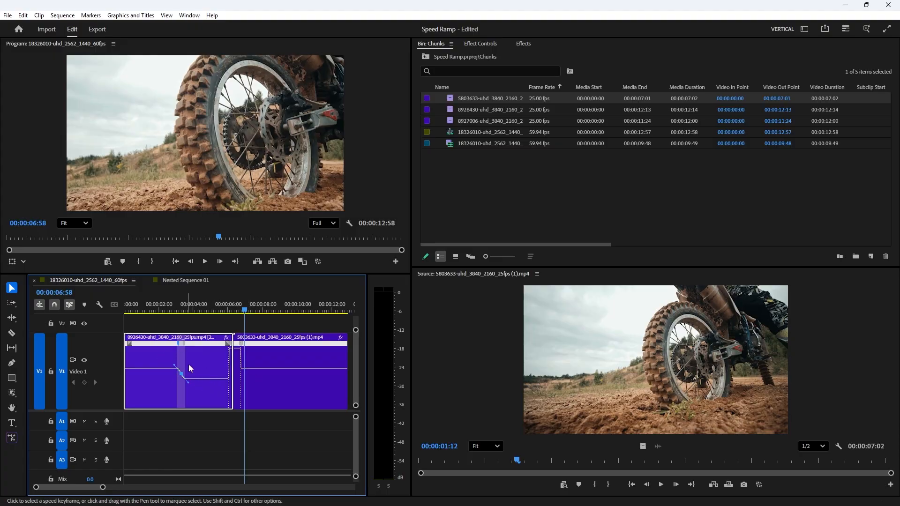
{"action": "left_click", "coordinate": [146, 312]}
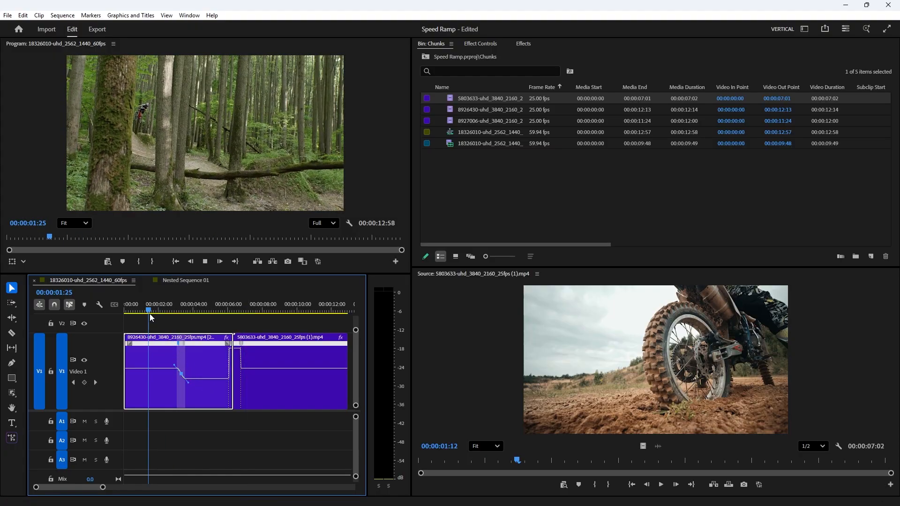
{"action": "key", "text": "space"}
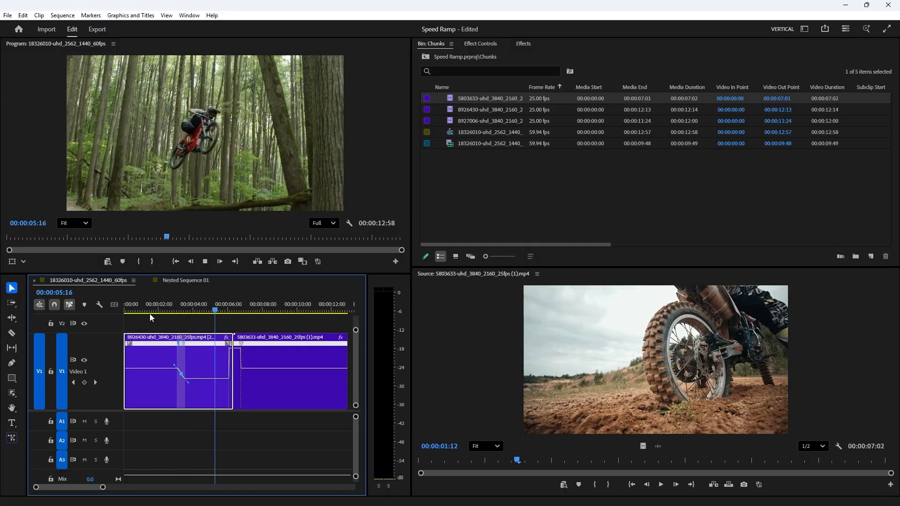
{"action": "key", "text": "space"}
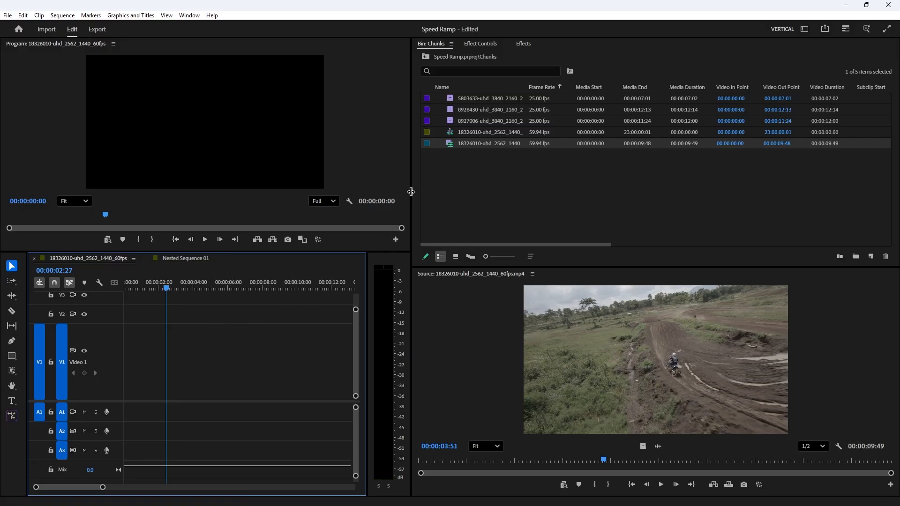
Step: Place the 18326010 motocross clip into the empty sequence, unlink it and delete its audio
{"action": "left_click_drag", "start_coordinate": [476, 144], "coordinate": [207, 369]}
{"action": "right_click", "coordinate": [207, 370]}
{"action": "left_click", "coordinate": [254, 188]}
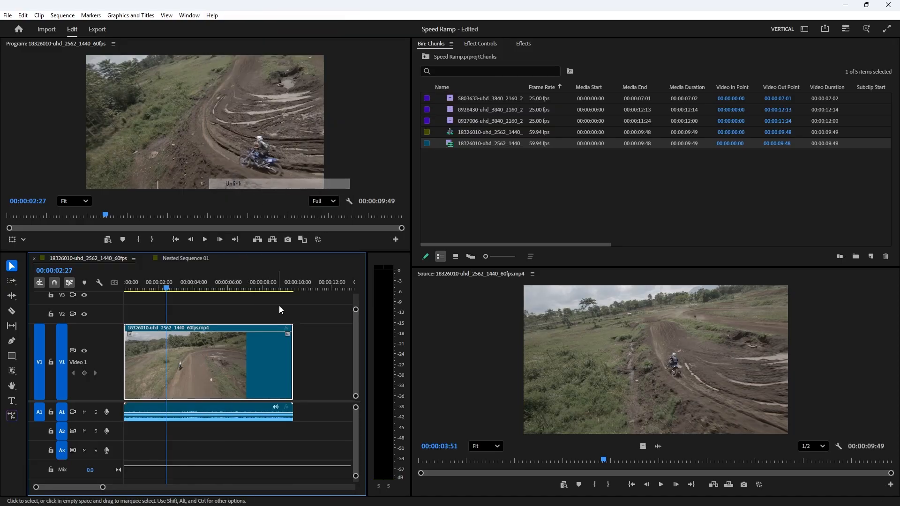
{"action": "key", "text": "Delete"}
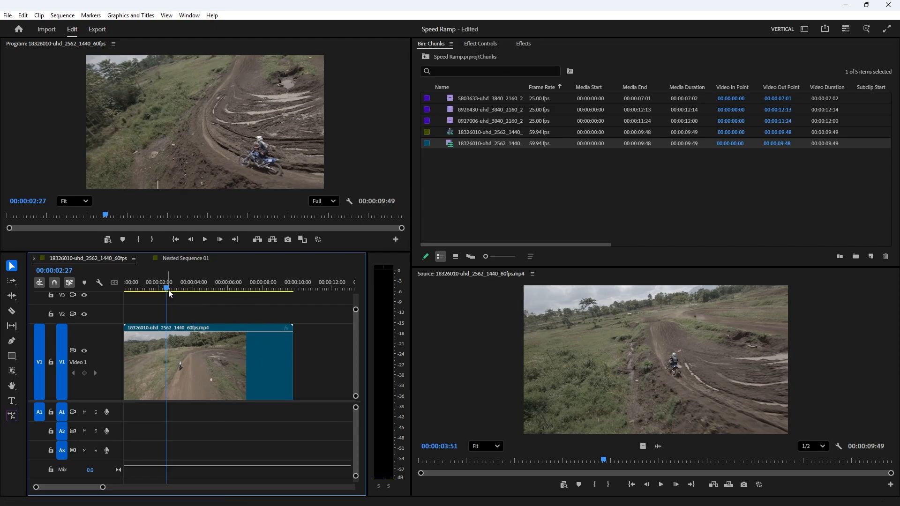
Step: Trim the motocross clip's end back to about 00:00:04:17 and return the playhead to the start
{"action": "left_click_drag", "start_coordinate": [169, 290], "coordinate": [198, 289]}
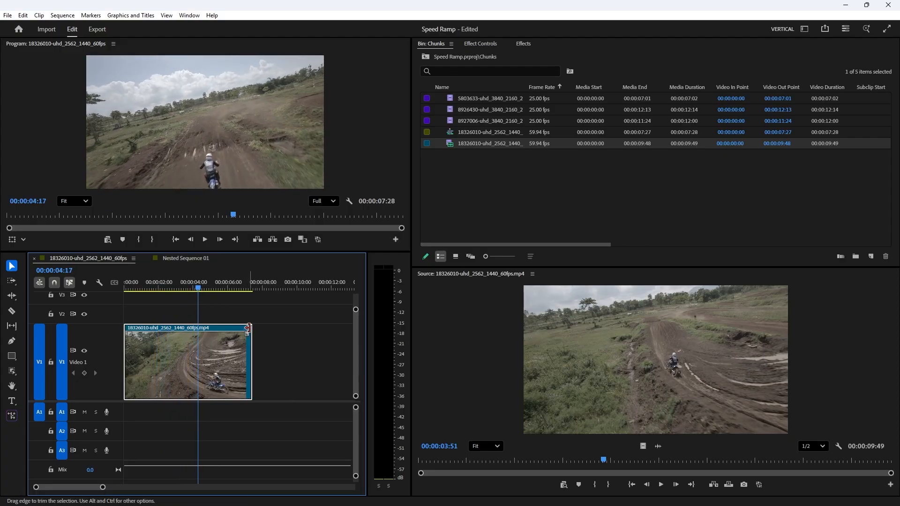
{"action": "left_click_drag", "start_coordinate": [246, 327], "coordinate": [198, 327]}
{"action": "left_click_drag", "start_coordinate": [129, 282], "coordinate": [120, 283]}
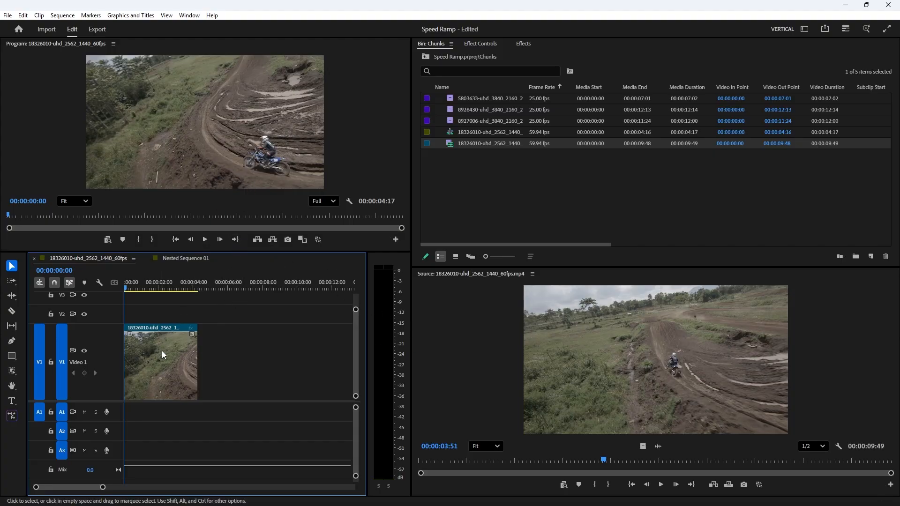
Step: Show the clip's Time Remapping speed and add speed keyframes with the Pen tool around 00:00:02:44
{"action": "right_click", "coordinate": [190, 327]}
{"action": "mouse_move", "coordinate": [226, 358]}
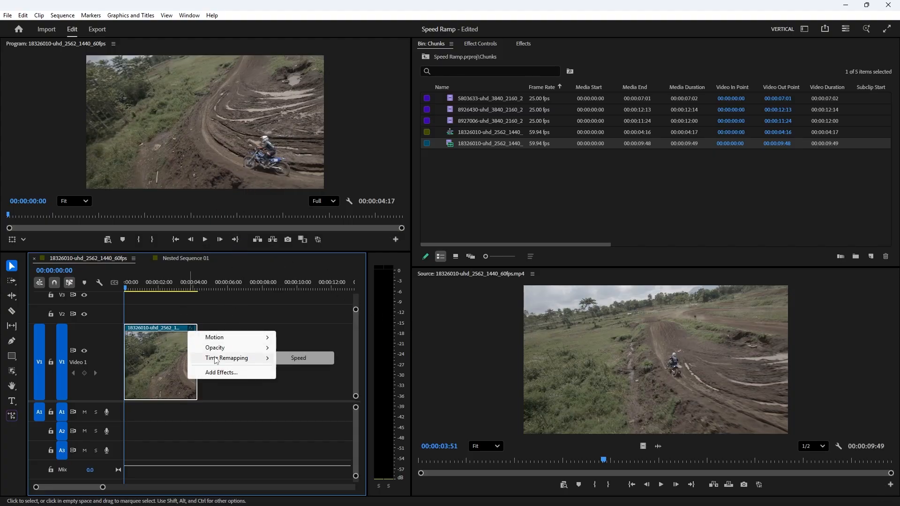
{"action": "left_click", "coordinate": [293, 359]}
{"action": "key", "text": "p"}
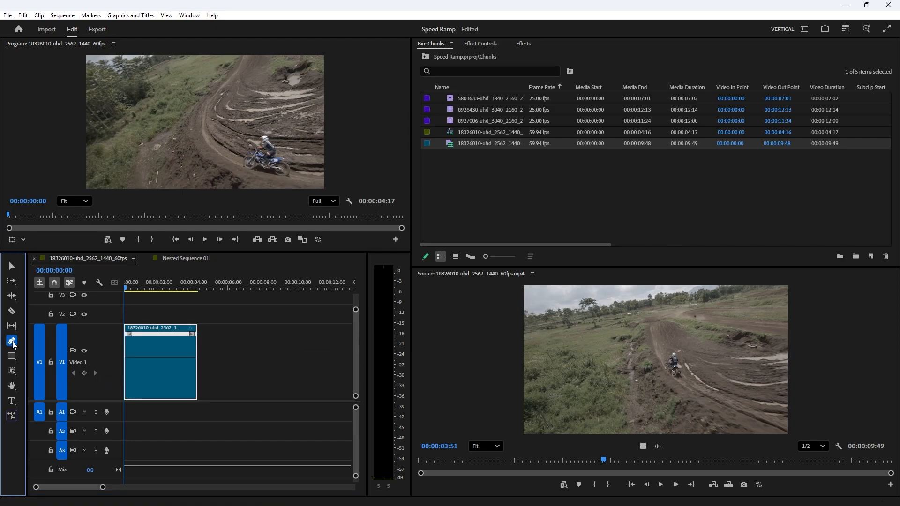
{"action": "left_click", "coordinate": [133, 287]}
{"action": "left_click_drag", "start_coordinate": [133, 286], "coordinate": [172, 292]}
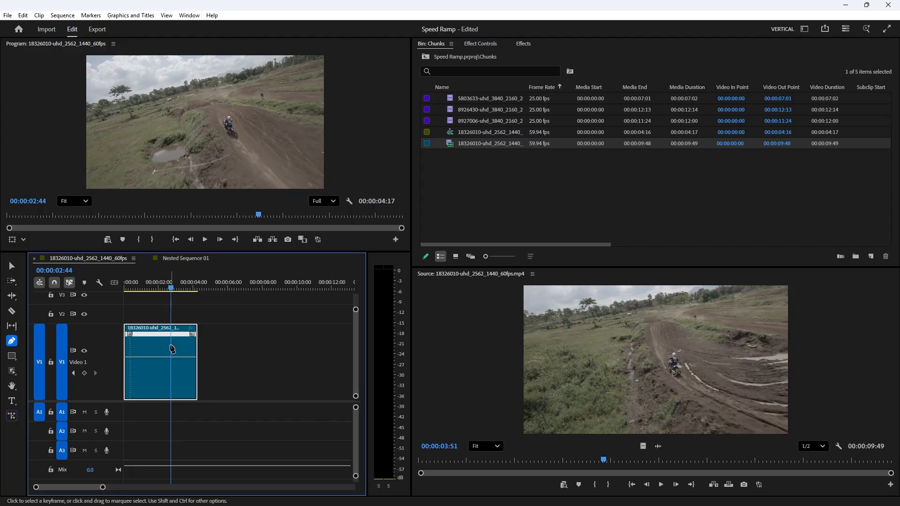
{"action": "left_click", "coordinate": [168, 358]}
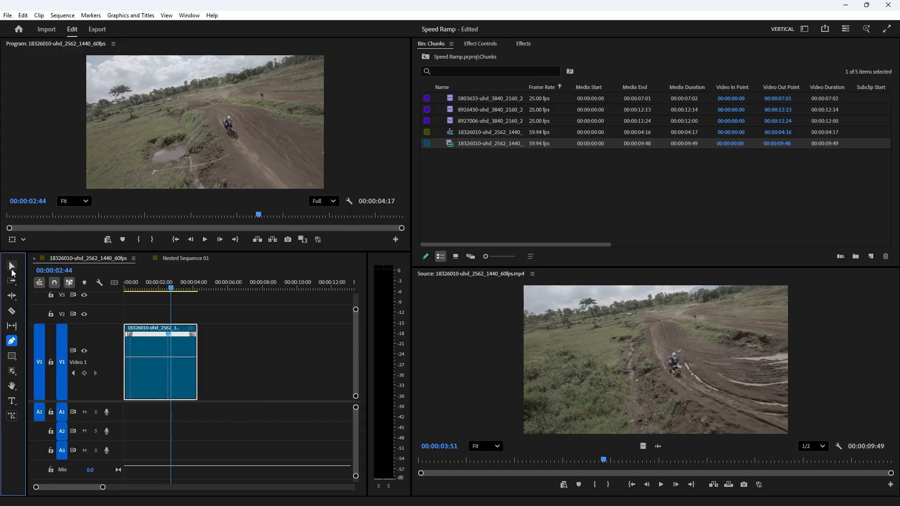
Step: Speed up the segment between the clip's first two speed keyframes by raising its speed line
{"action": "left_click", "coordinate": [12, 266]}
{"action": "left_click_drag", "start_coordinate": [150, 357], "coordinate": [150, 345]}
{"action": "left_click_drag", "start_coordinate": [144, 288], "coordinate": [52, 283]}
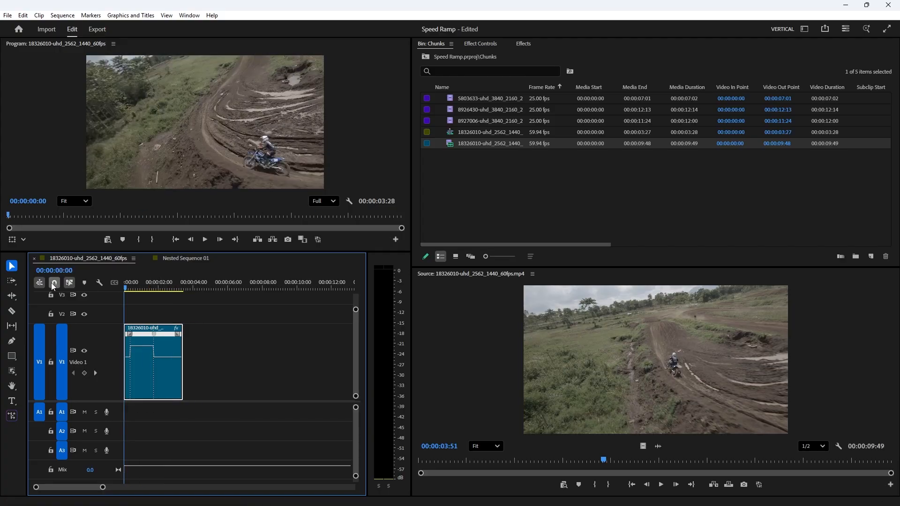
Step: Play back the motocross speed ramp and park the playhead at 00:00:00:21
{"action": "key", "text": "space"}
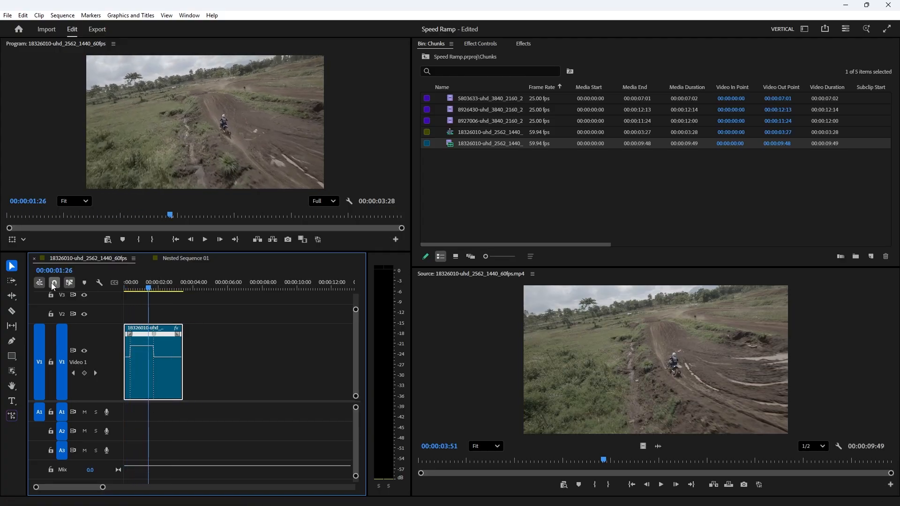
{"action": "left_click_drag", "start_coordinate": [135, 289], "coordinate": [136, 316]}
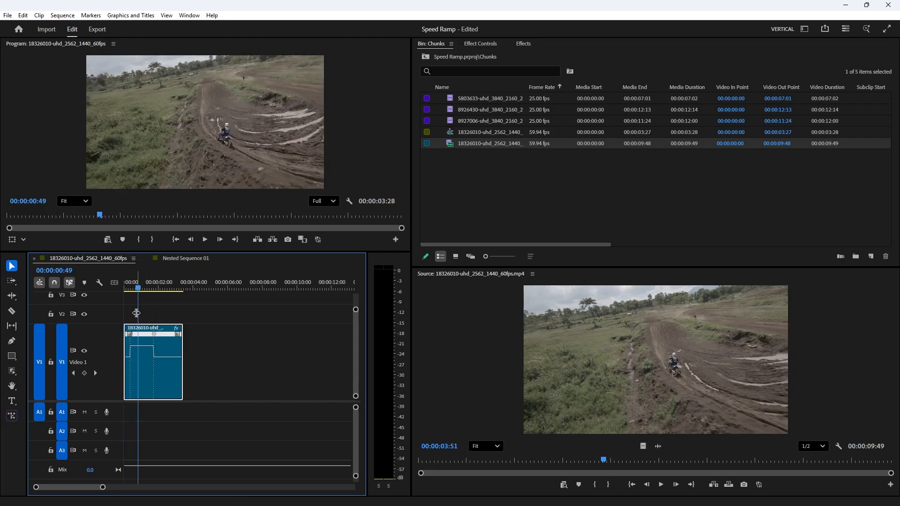
{"action": "left_click", "coordinate": [131, 288]}
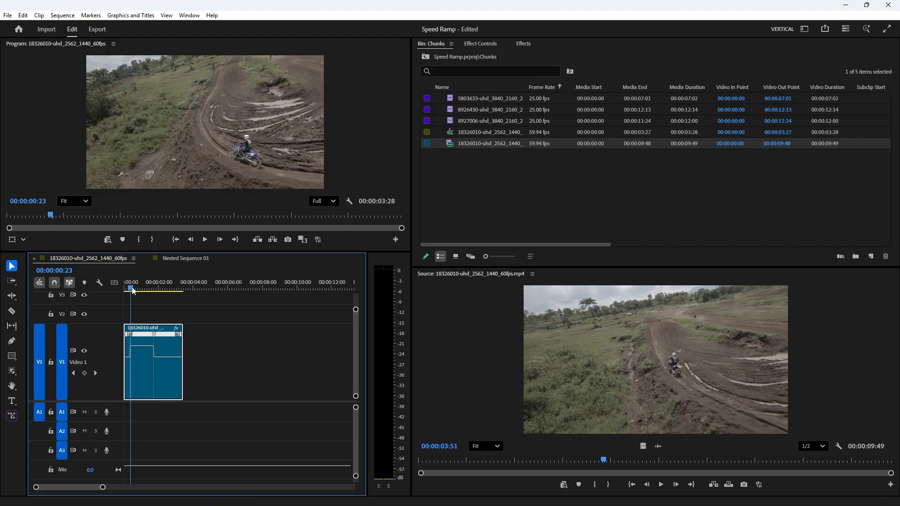
{"action": "key", "text": "Left"}
{"action": "key", "text": "Left"}
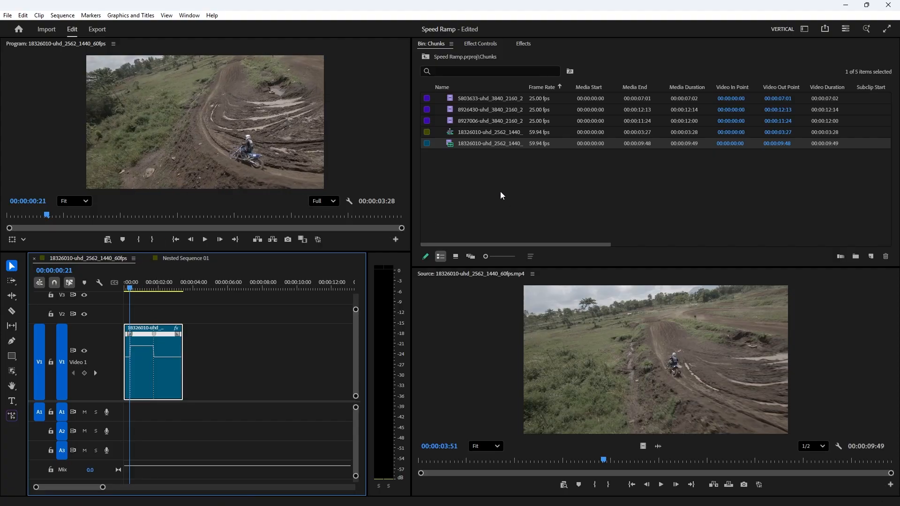
Step: Create a new Adjustment Layer with default settings and place it on V2 at the playhead
{"action": "right_click", "coordinate": [484, 183]}
{"action": "mouse_move", "coordinate": [557, 229]}
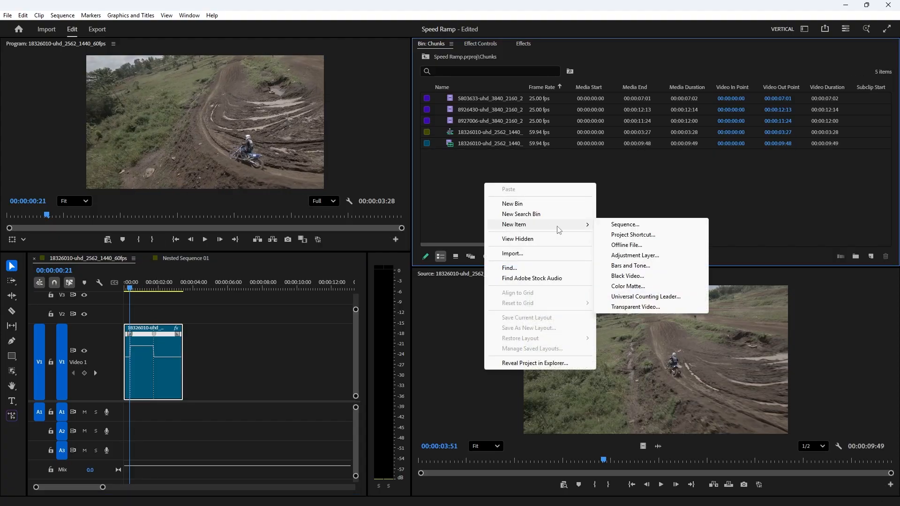
{"action": "left_click", "coordinate": [627, 255]}
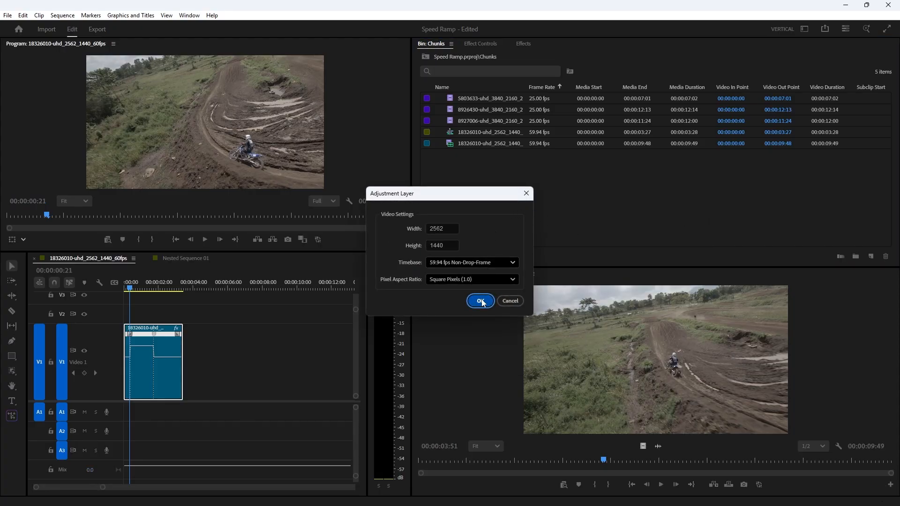
{"action": "left_click", "coordinate": [482, 301]}
{"action": "left_click_drag", "start_coordinate": [475, 102], "coordinate": [183, 327]}
Step: Trim the adjustment layer to span the sped-up segment by cutting off its tail and extending its end slightly
{"action": "key", "text": "c"}
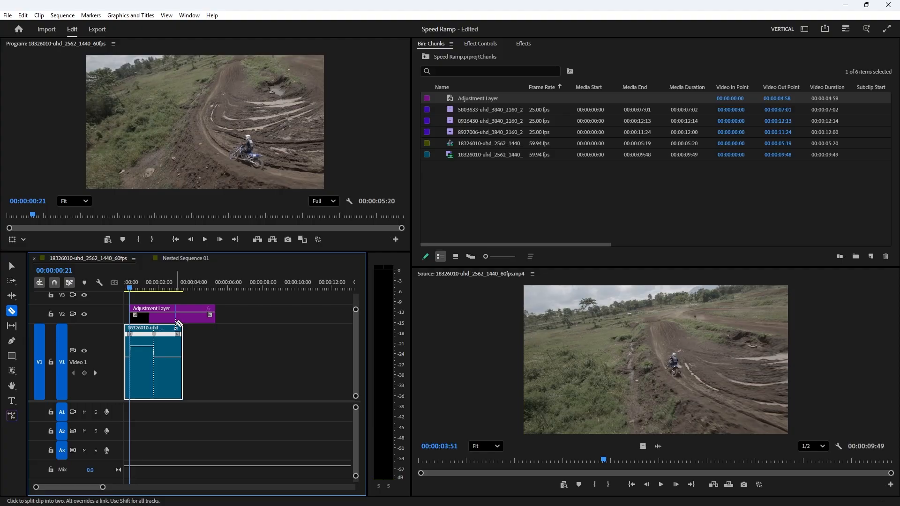
{"action": "left_click", "coordinate": [156, 316]}
{"action": "key", "text": "v"}
{"action": "left_click", "coordinate": [196, 319]}
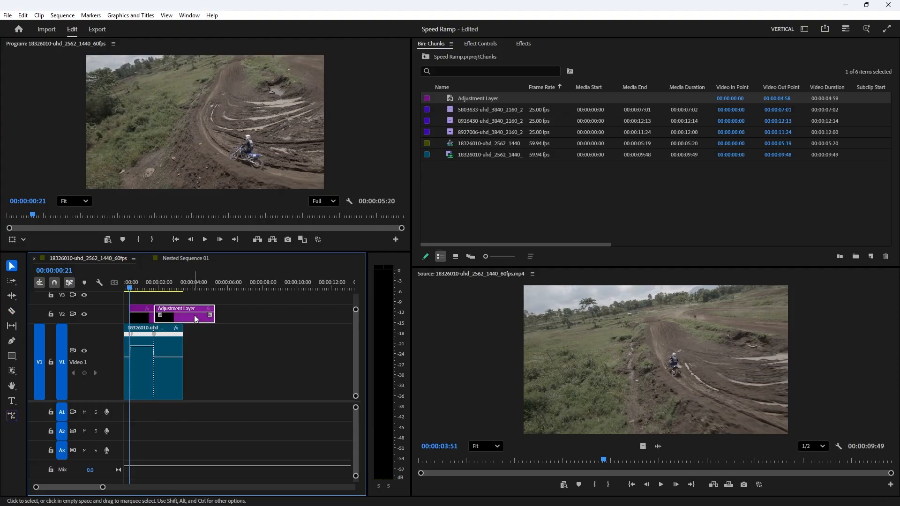
{"action": "key", "text": "Delete"}
{"action": "key", "text": "equal"}
{"action": "key", "text": "equal"}
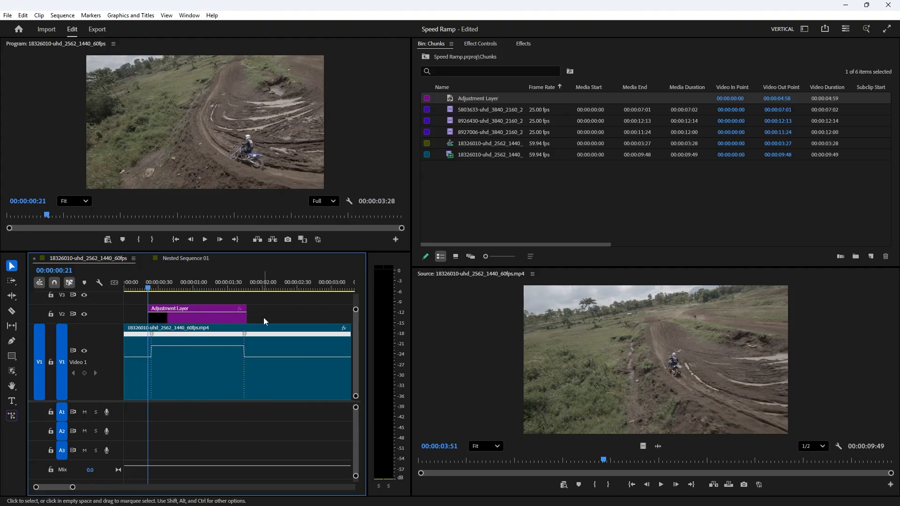
{"action": "left_click_drag", "start_coordinate": [251, 313], "coordinate": [278, 313]}
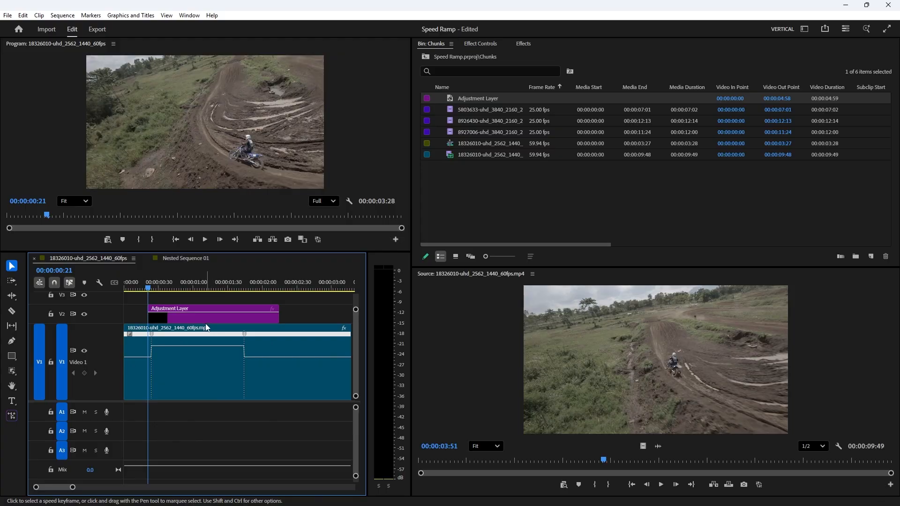
Step: Apply the Directional Blur video effect to the adjustment layer
{"action": "left_click", "coordinate": [203, 317]}
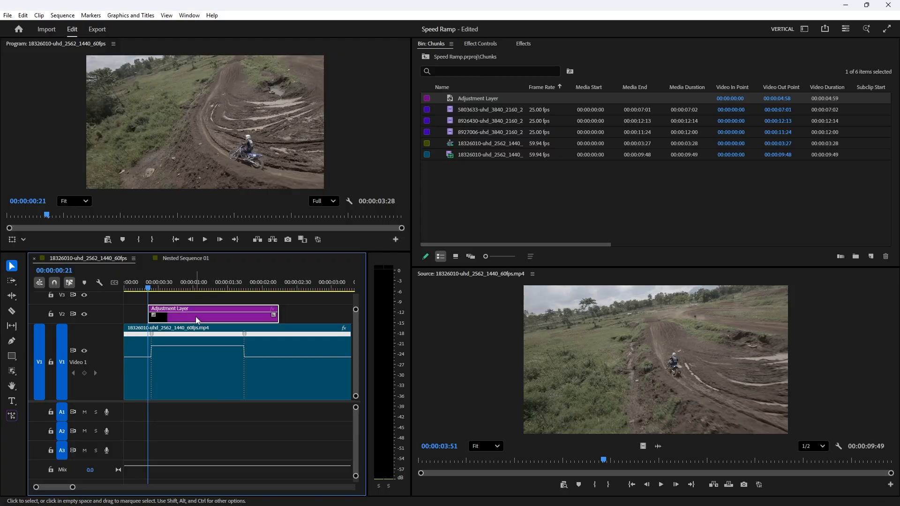
{"action": "left_click", "coordinate": [525, 44]}
{"action": "left_click", "coordinate": [462, 56]}
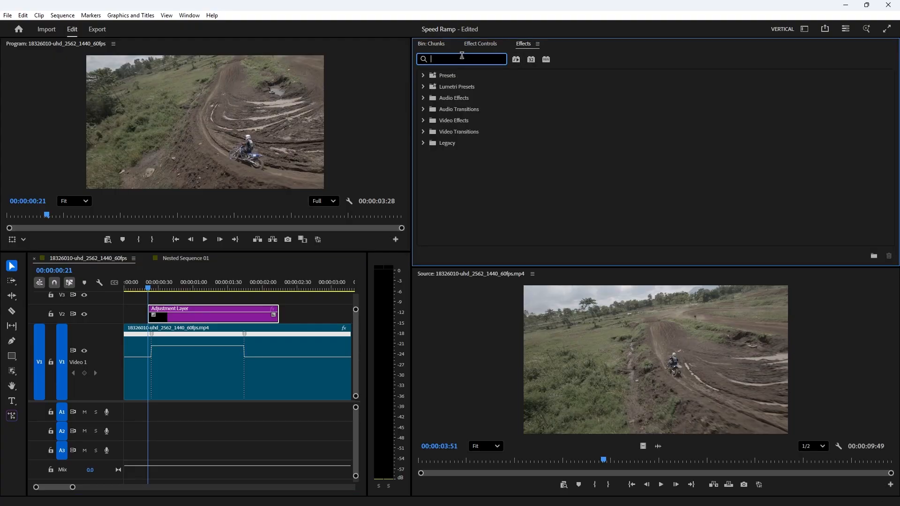
{"action": "type", "text": "direc"}
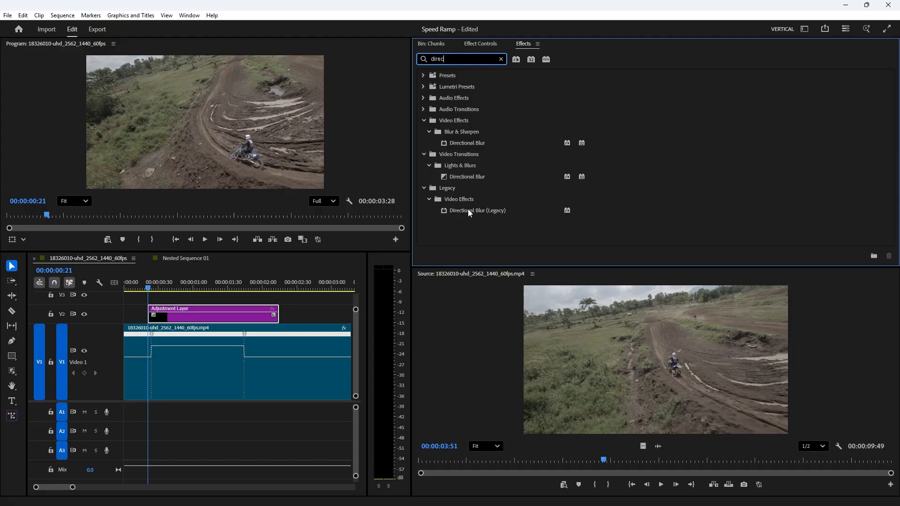
{"action": "left_click_drag", "start_coordinate": [463, 145], "coordinate": [174, 312]}
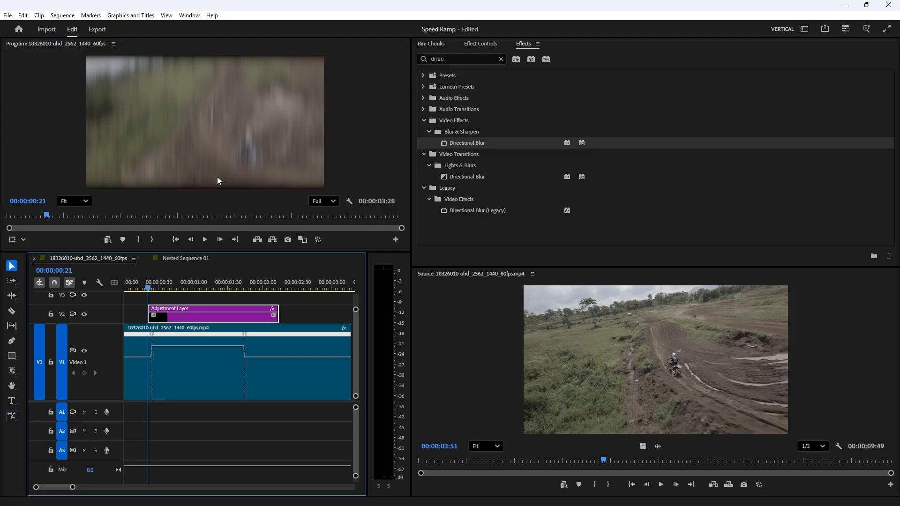
Step: Set the Directional Blur Amount to 5 in the effect controls
{"action": "left_click_drag", "start_coordinate": [207, 308], "coordinate": [308, 248]}
{"action": "left_click", "coordinate": [493, 46]}
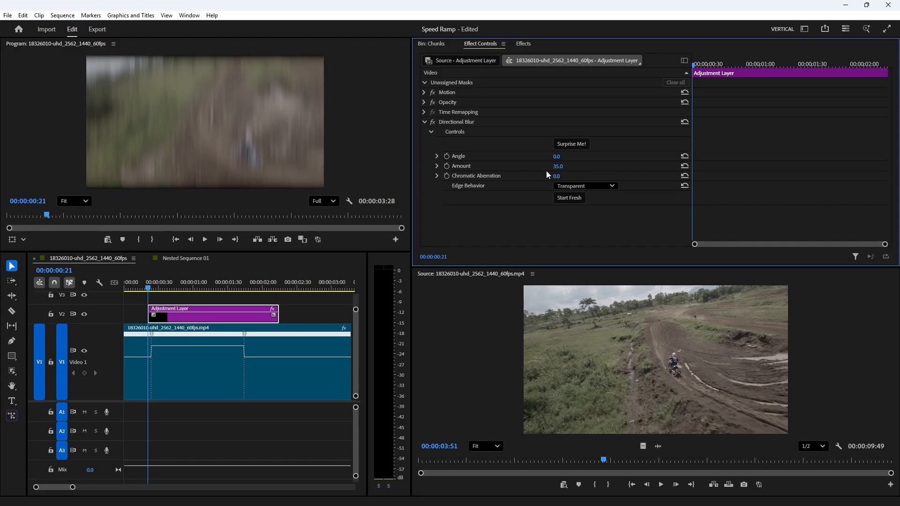
{"action": "left_click_drag", "start_coordinate": [556, 167], "coordinate": [539, 167]}
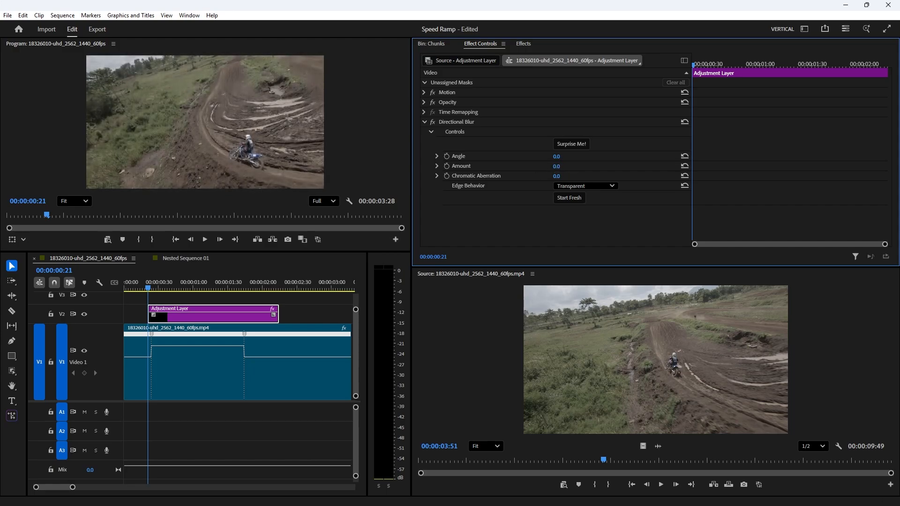
{"action": "left_click", "coordinate": [560, 166]}
{"action": "type", "text": "10"}
{"action": "key", "text": "Return"}
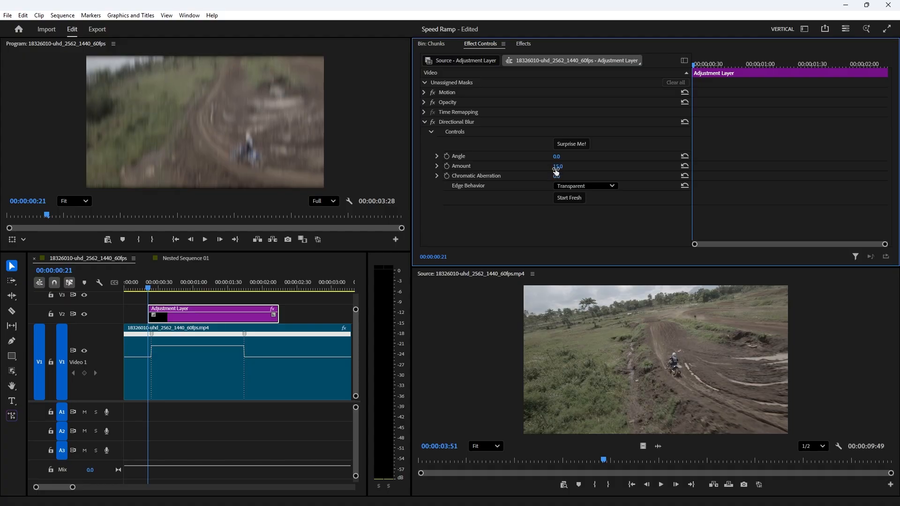
{"action": "left_click", "coordinate": [566, 165]}
{"action": "type", "text": "10"}
{"action": "key", "text": "Return"}
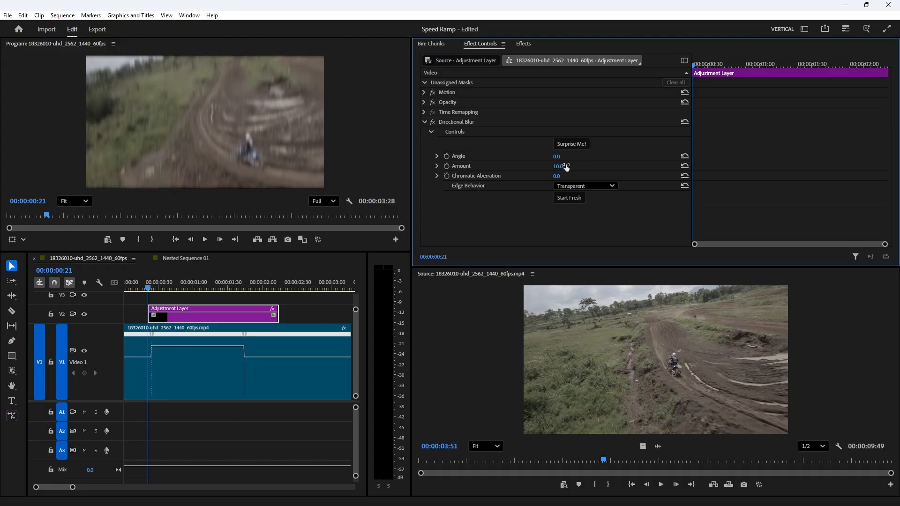
{"action": "left_click", "coordinate": [566, 166]}
{"action": "type", "text": "5"}
{"action": "key", "text": "Return"}
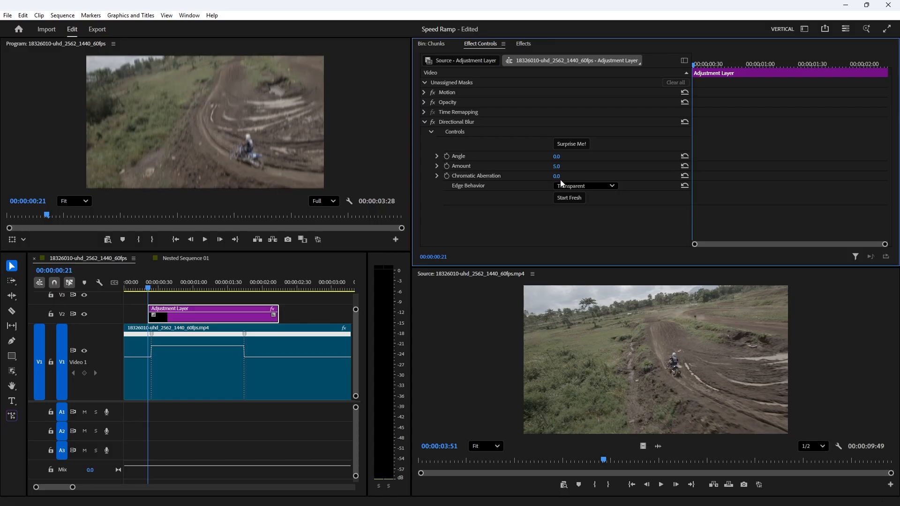
Step: Set the blur Angle to 40° and keyframe the Amount at 00:00:00:21 and 00:00:01:43
{"action": "left_click_drag", "start_coordinate": [556, 157], "coordinate": [533, 157]}
{"action": "left_click", "coordinate": [447, 167]}
{"action": "left_click_drag", "start_coordinate": [160, 289], "coordinate": [245, 291]}
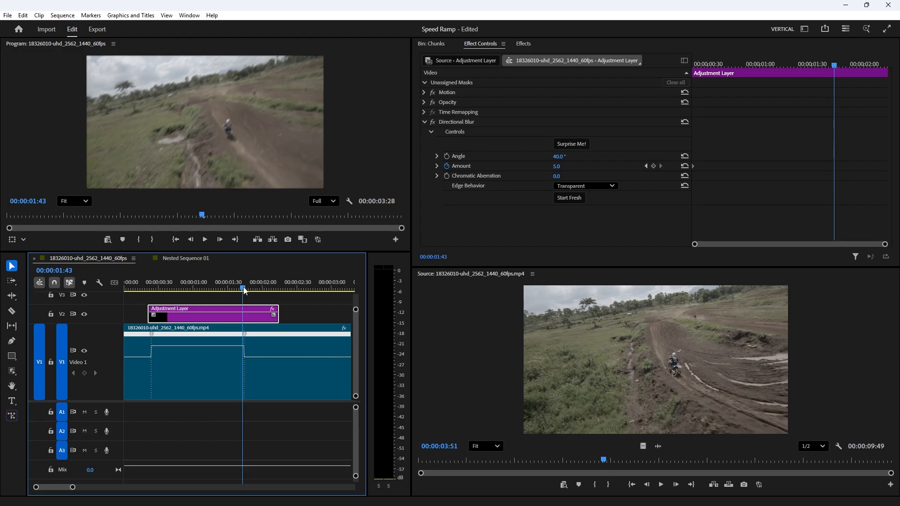
{"action": "left_click", "coordinate": [653, 166]}
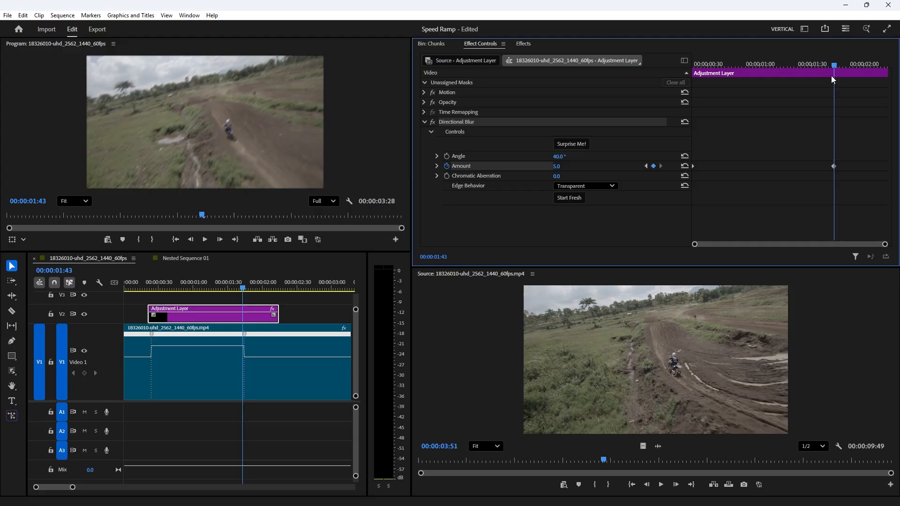
Step: Add a Directional Blur Amount keyframe of 0 at 00:00:01:51
{"action": "left_click_drag", "start_coordinate": [831, 67], "coordinate": [847, 67]}
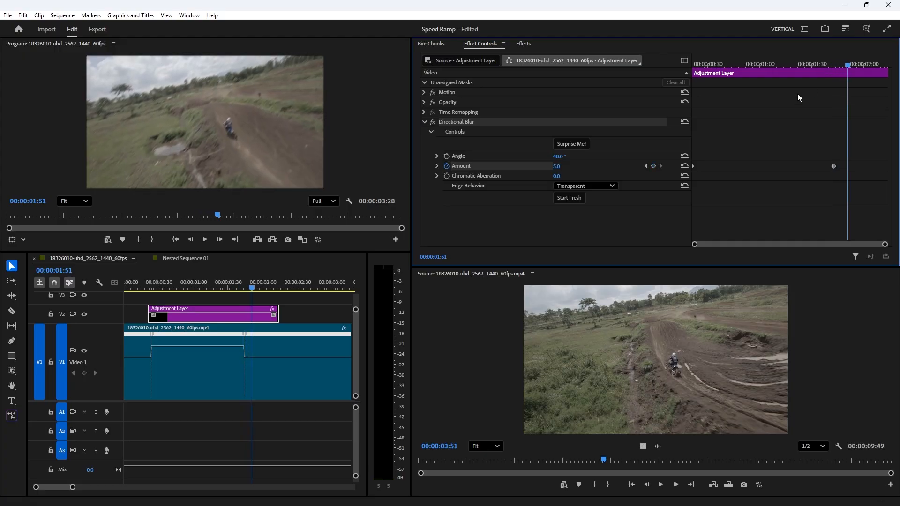
{"action": "left_click", "coordinate": [555, 166]}
{"action": "type", "text": "0"}
{"action": "key", "text": "Return"}
Step: Play back the start of the sequence to preview the blur ramp
{"action": "left_click_drag", "start_coordinate": [154, 287], "coordinate": [13, 296]}
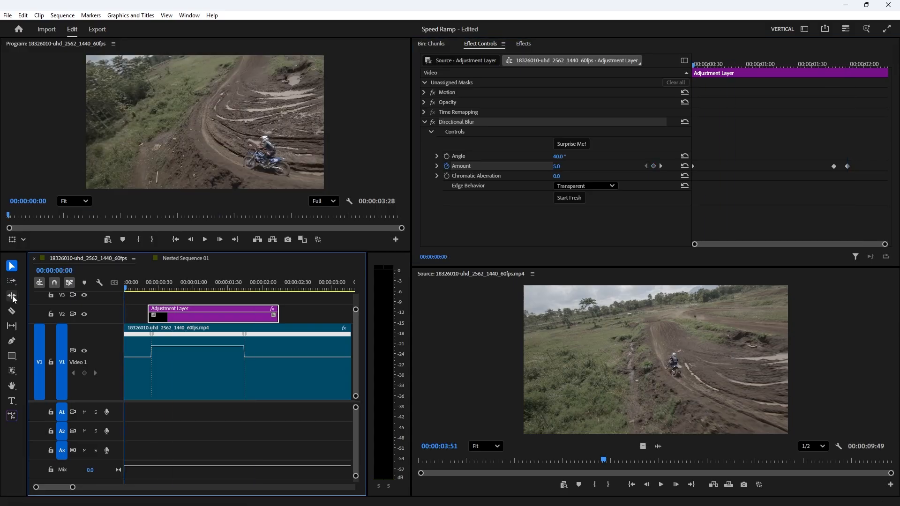
{"action": "key", "text": "space"}
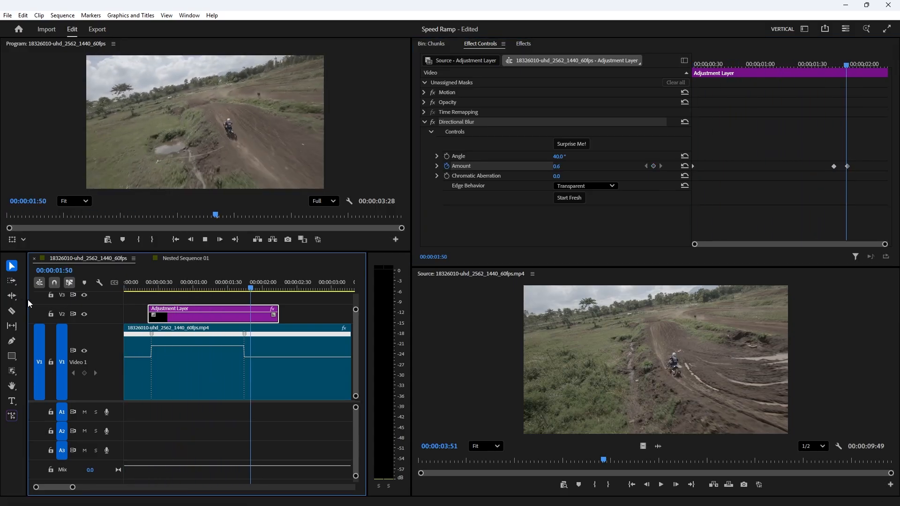
{"action": "key", "text": "space"}
{"action": "mouse_move", "coordinate": [217, 276]}
{"action": "left_mouse_down"}
{"action": "mouse_move", "coordinate": [227, 276]}
{"action": "mouse_move", "coordinate": [217, 278]}
{"action": "left_mouse_up"}
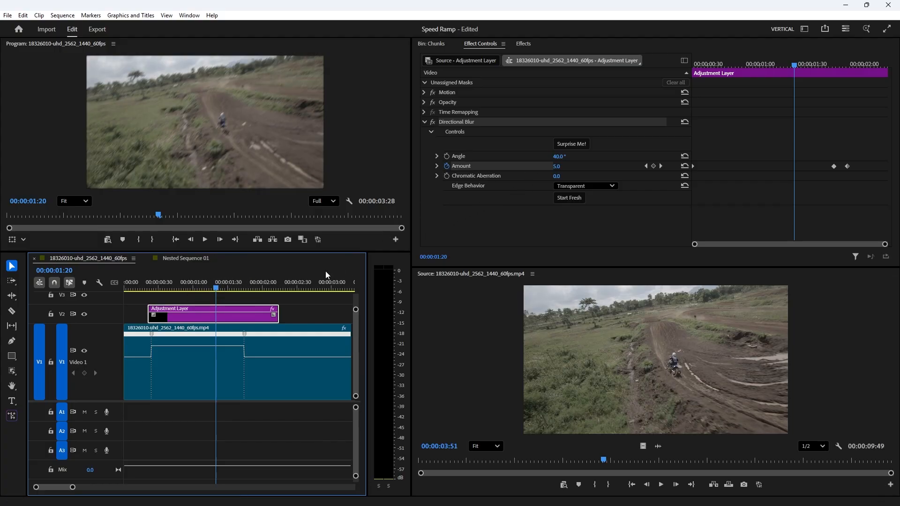
Step: Set the Amount at the 00:00:00:21 keyframe to 2
{"action": "left_click", "coordinate": [646, 165]}
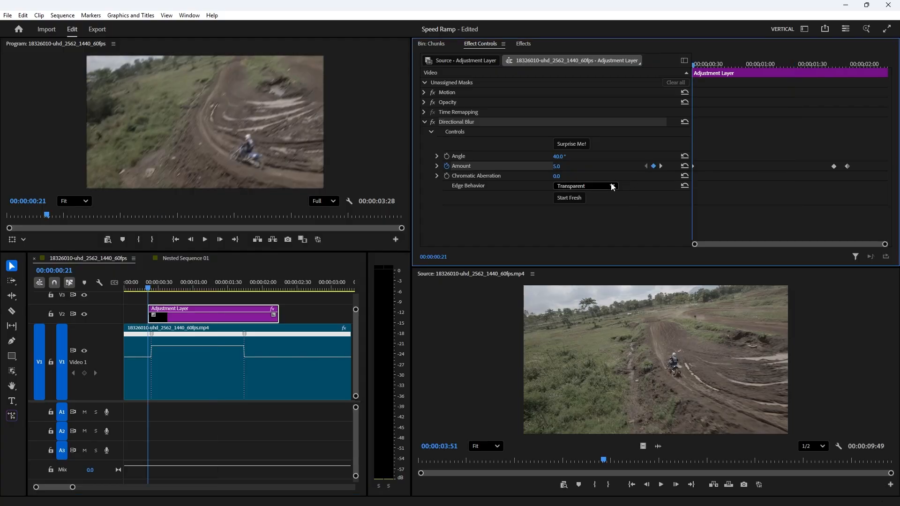
{"action": "left_click", "coordinate": [557, 166]}
{"action": "type", "text": "2"}
{"action": "key", "text": "Return"}
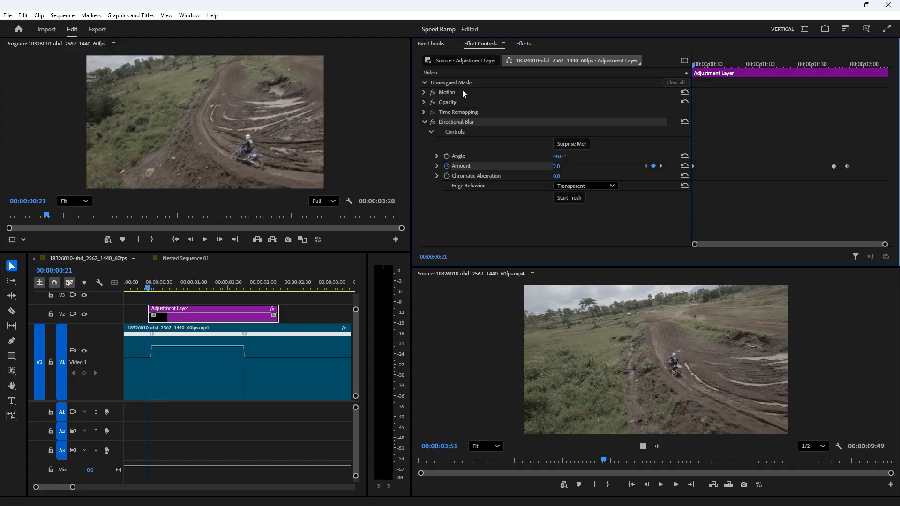
{"action": "left_click", "coordinate": [522, 44]}
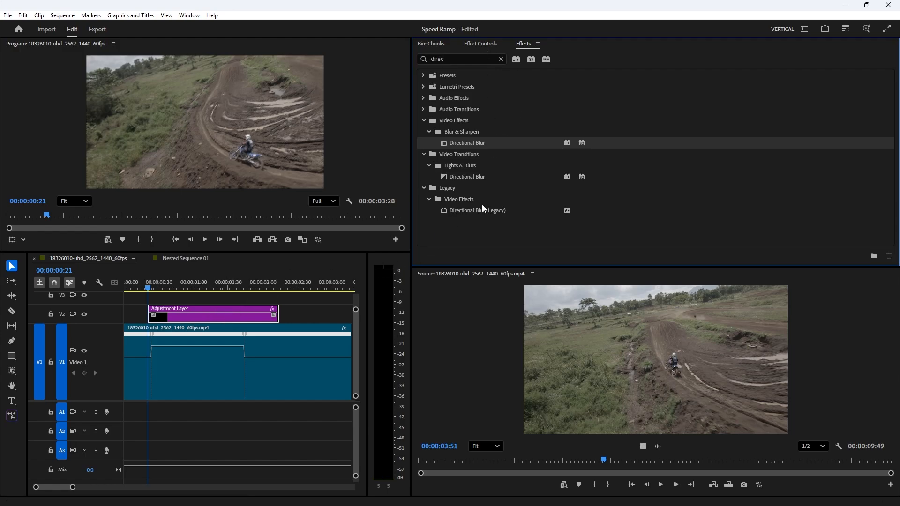
{"action": "left_click", "coordinate": [479, 45]}
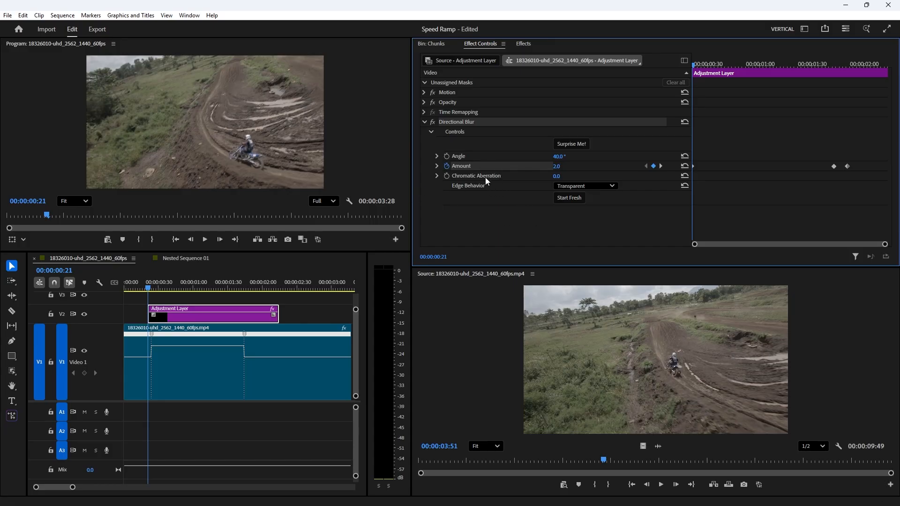
{"action": "left_click", "coordinate": [521, 44]}
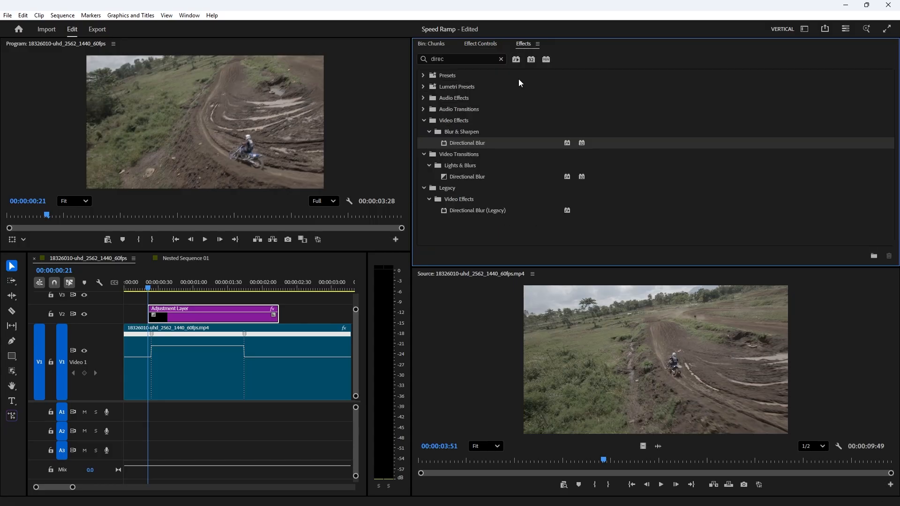
{"action": "left_click", "coordinate": [482, 47]}
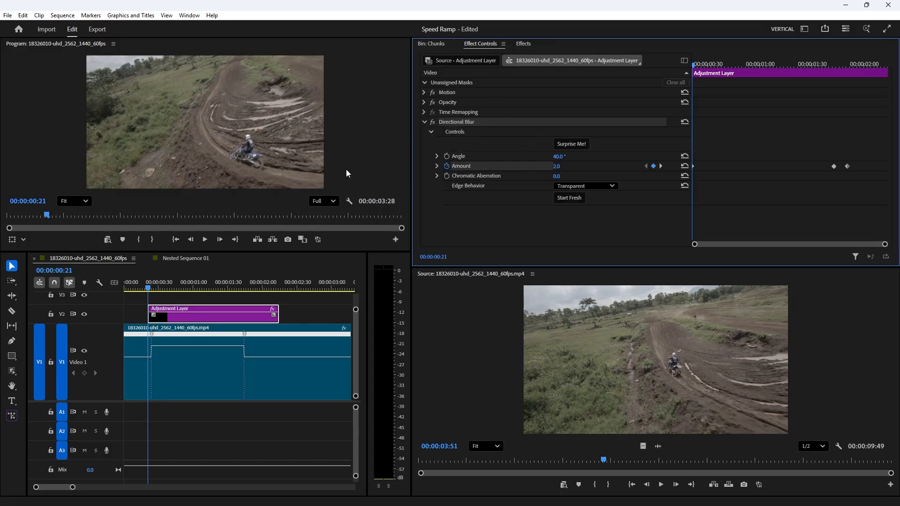
Step: Set the blur Amount to 1 at both the 00:00:00:21 and 00:00:01:43 keyframes
{"action": "left_click", "coordinate": [556, 166]}
{"action": "type", "text": "1"}
{"action": "key", "text": "Return"}
{"action": "left_click", "coordinate": [660, 166]}
{"action": "left_click", "coordinate": [556, 166]}
{"action": "type", "text": "1"}
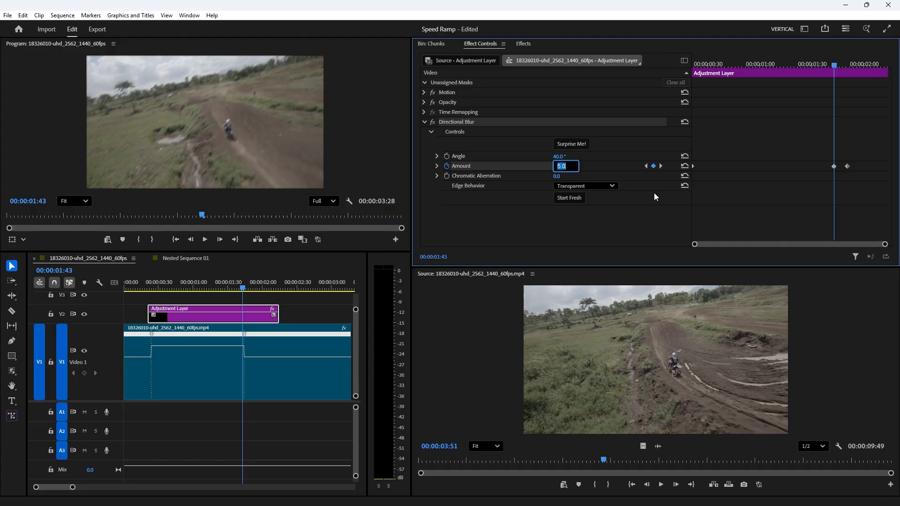
{"action": "key", "text": "Return"}
{"action": "left_click", "coordinate": [661, 166]}
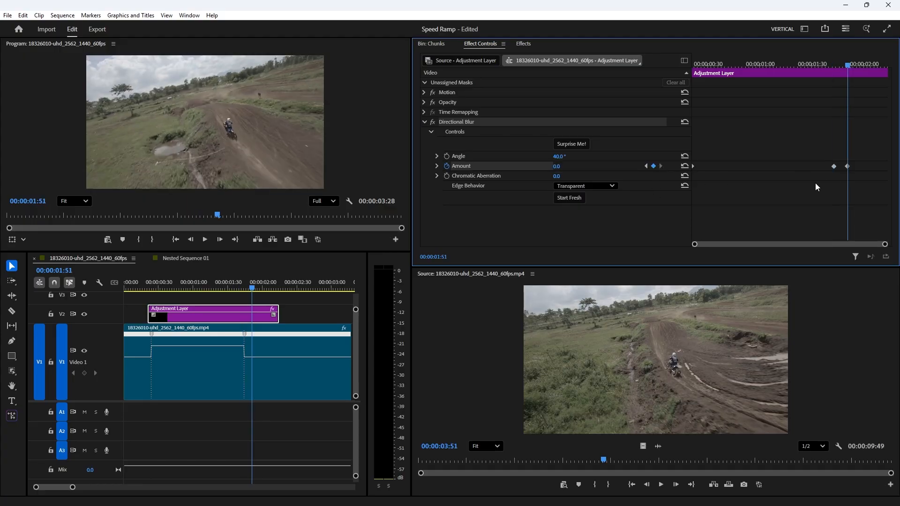
Step: Play back the sequence from the start to review the blur and speed ramp
{"action": "left_click_drag", "start_coordinate": [739, 64], "coordinate": [381, 85]}
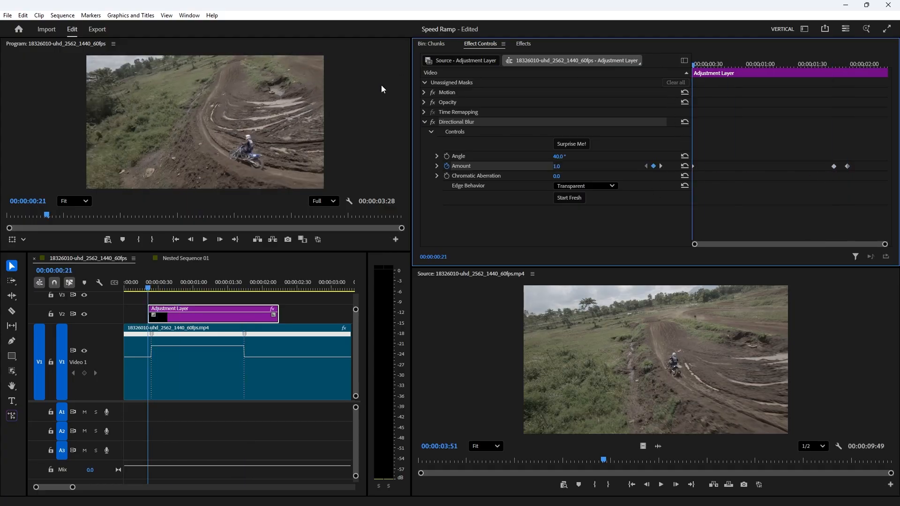
{"action": "left_click_drag", "start_coordinate": [146, 284], "coordinate": [61, 291]}
{"action": "key", "text": "space"}
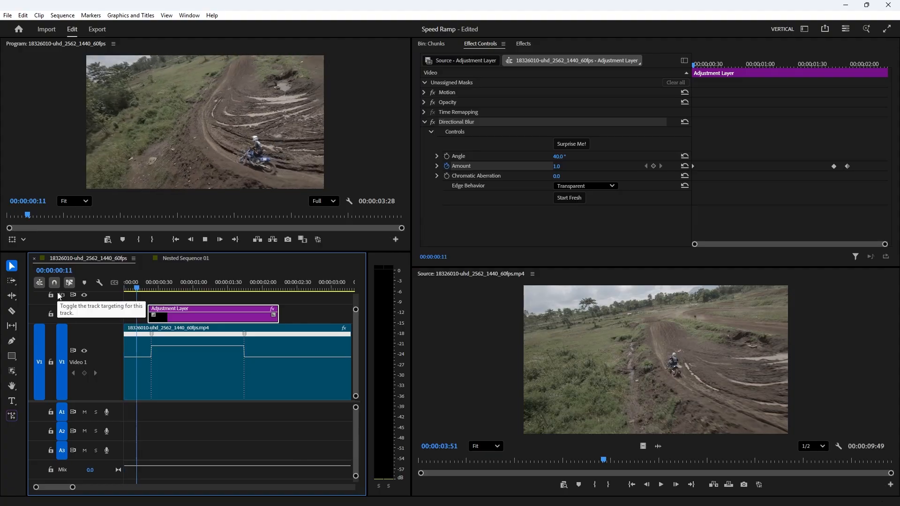
{"action": "key", "text": "space"}
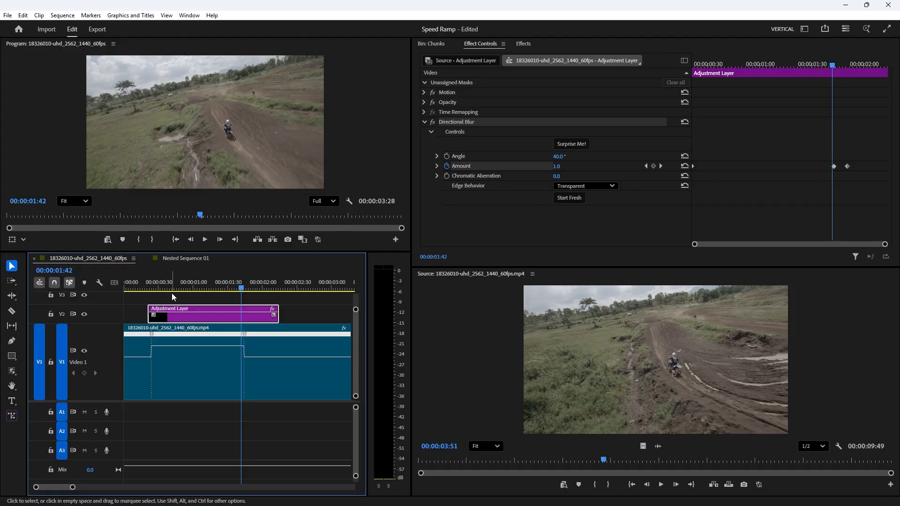
{"action": "key", "text": "Home"}
{"action": "key", "text": "space"}
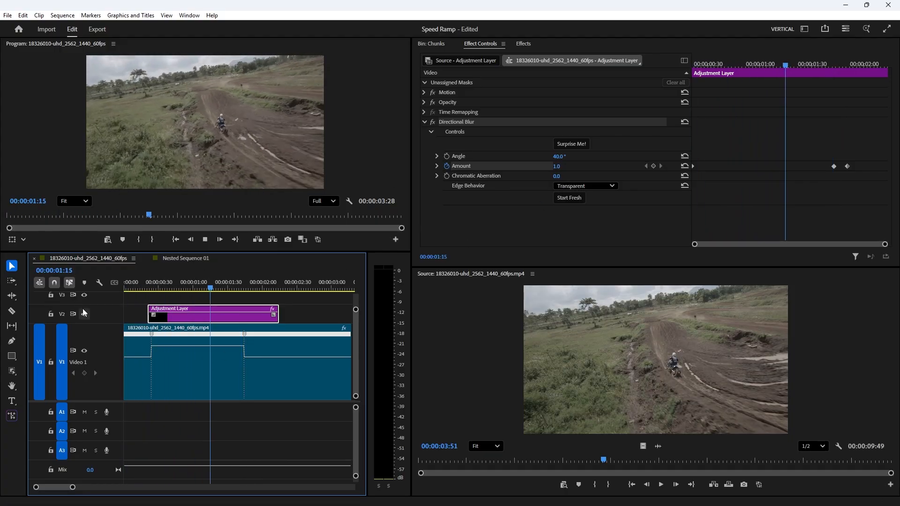
{"action": "key", "text": "space"}
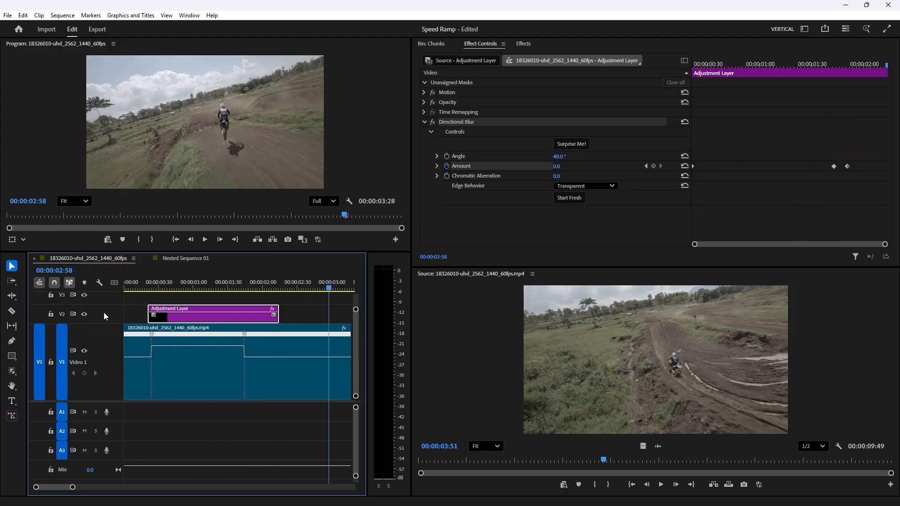
{"action": "scroll", "coordinate": [247, 370], "scroll_direction": "down", "scroll_amount": 3}
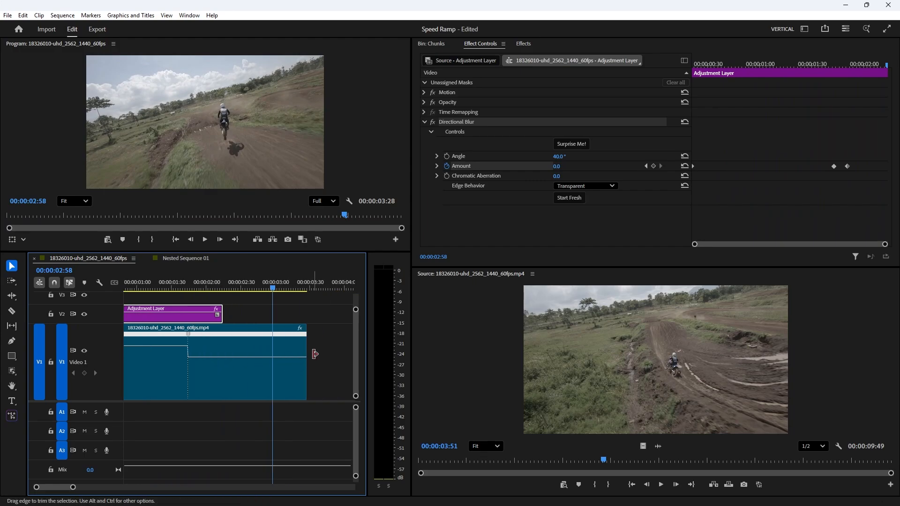
{"action": "scroll", "coordinate": [229, 357], "scroll_direction": "up", "scroll_amount": 3}
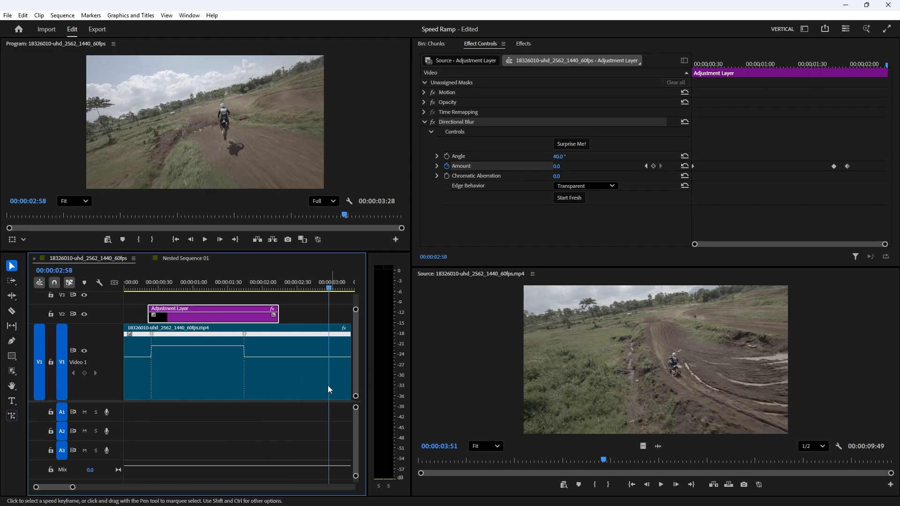
Step: Add two Time Remapping speed keyframes on the clip at 00:00:02:17 and 00:00:03:04 with the Pen tool
{"action": "left_click", "coordinate": [12, 341]}
{"action": "left_click_drag", "start_coordinate": [262, 281], "coordinate": [283, 281]}
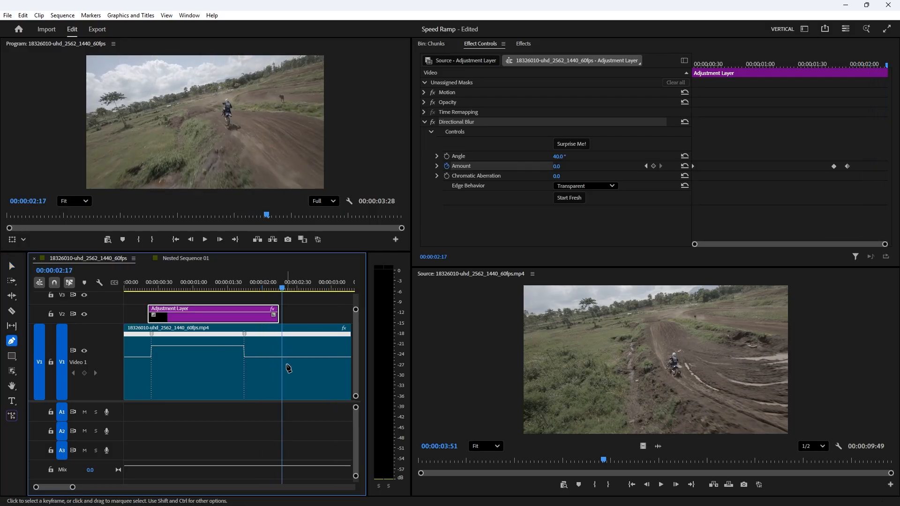
{"action": "left_click", "coordinate": [282, 359], "text": "ctrl"}
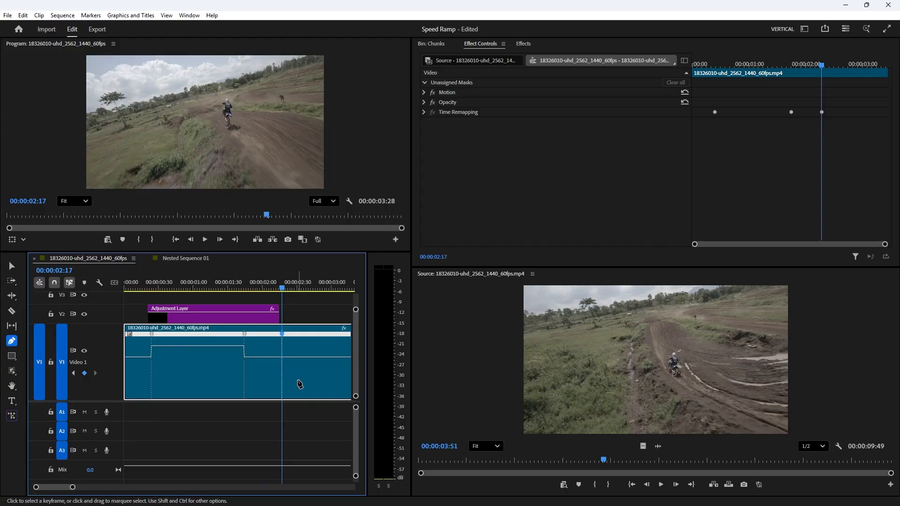
{"action": "key", "text": "v"}
{"action": "left_click", "coordinate": [287, 288]}
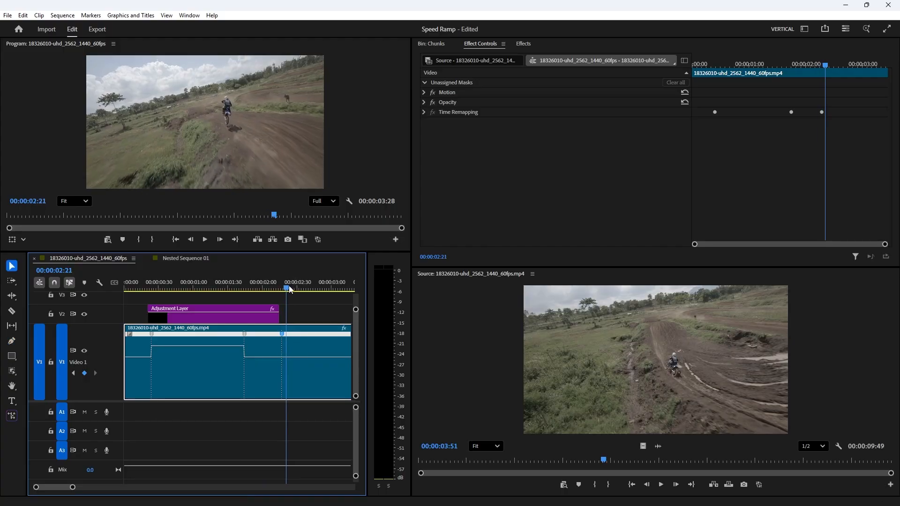
{"action": "left_click_drag", "start_coordinate": [289, 288], "coordinate": [339, 281]}
{"action": "scroll", "coordinate": [286, 342], "scroll_direction": "down", "scroll_amount": 2}
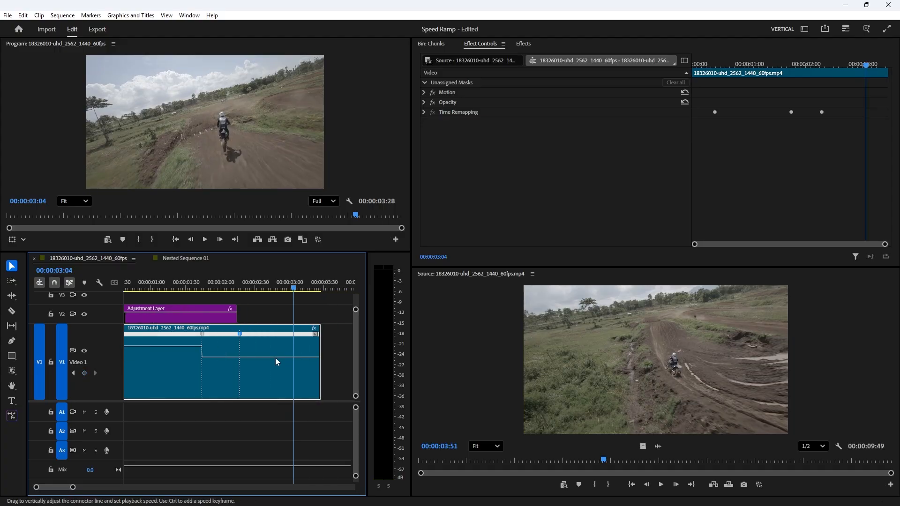
{"action": "left_click", "coordinate": [12, 341]}
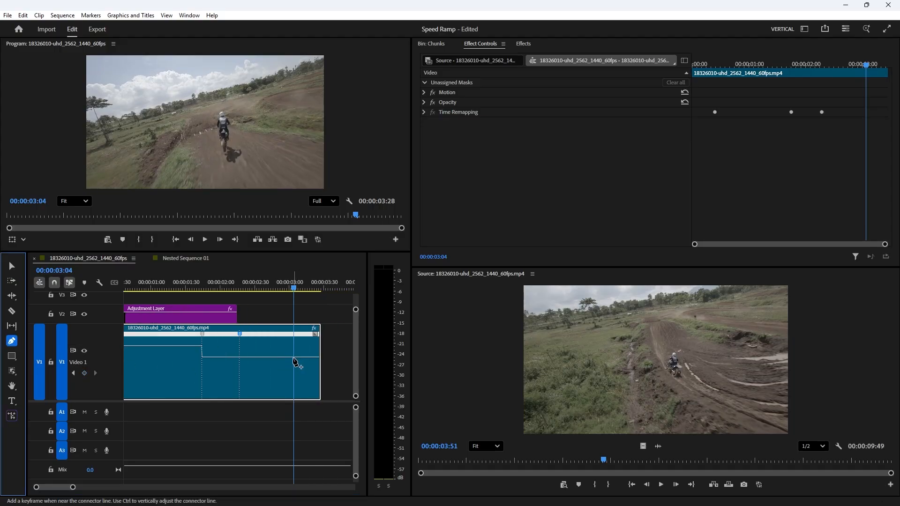
{"action": "left_click", "coordinate": [293, 358]}
Step: Drag the clip's speed line between the two new keyframes down to slow that section
{"action": "key", "text": "v"}
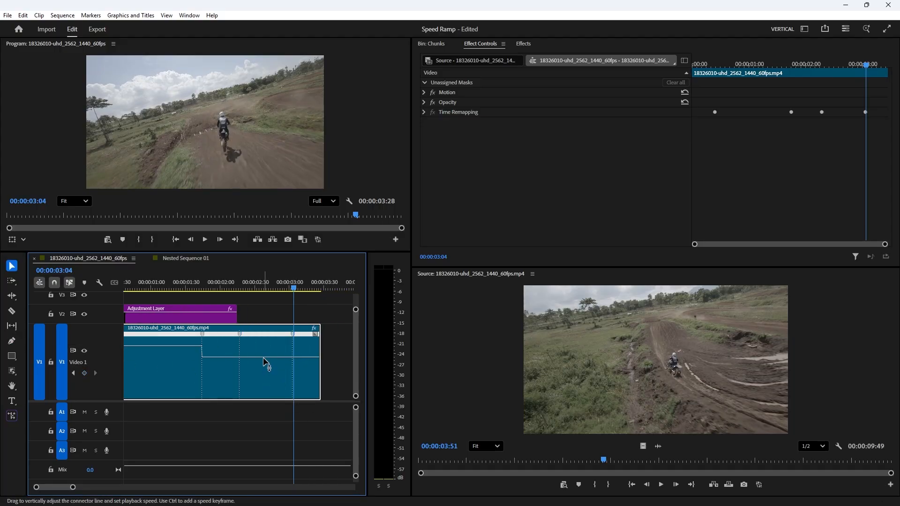
{"action": "left_click_drag", "start_coordinate": [266, 359], "coordinate": [261, 392]}
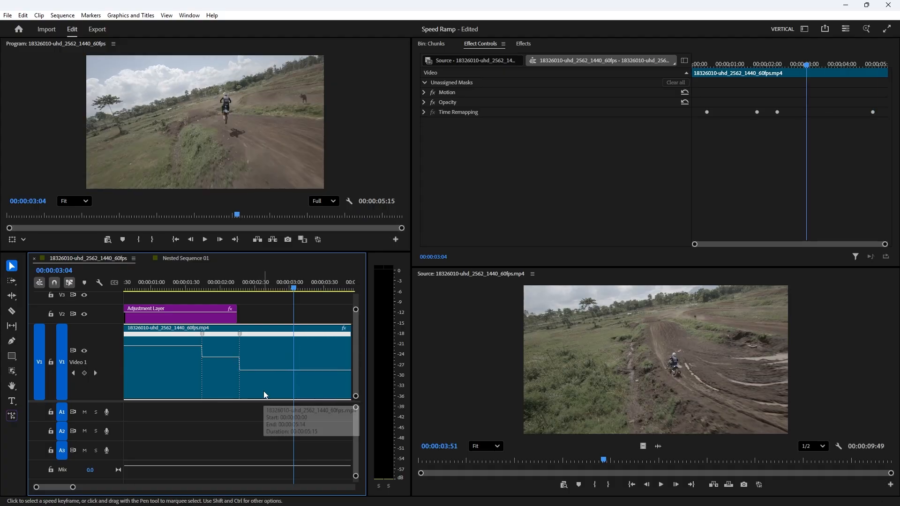
{"action": "key", "text": "minus"}
{"action": "key", "text": "minus"}
Step: Extend the clip's end to reveal the rest of the slowed footage
{"action": "key", "text": "Home"}
{"action": "key", "text": "space"}
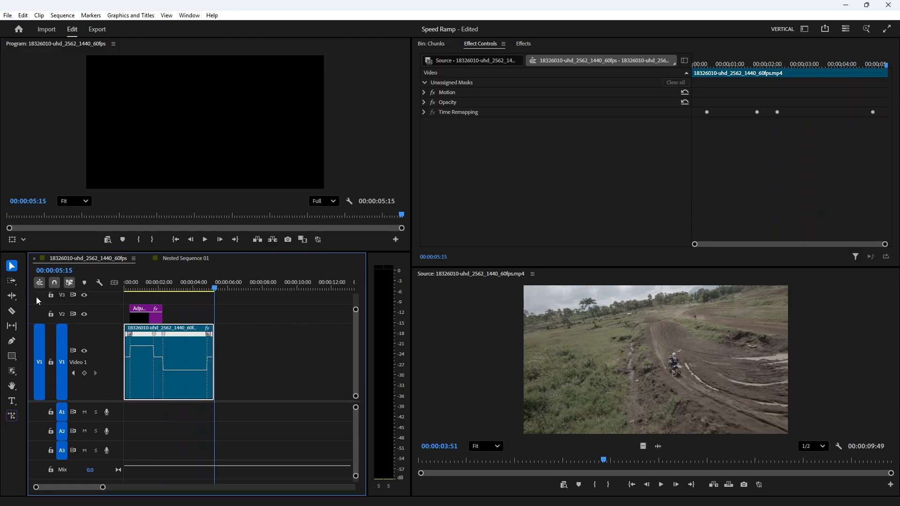
{"action": "left_click_drag", "start_coordinate": [216, 338], "coordinate": [291, 345]}
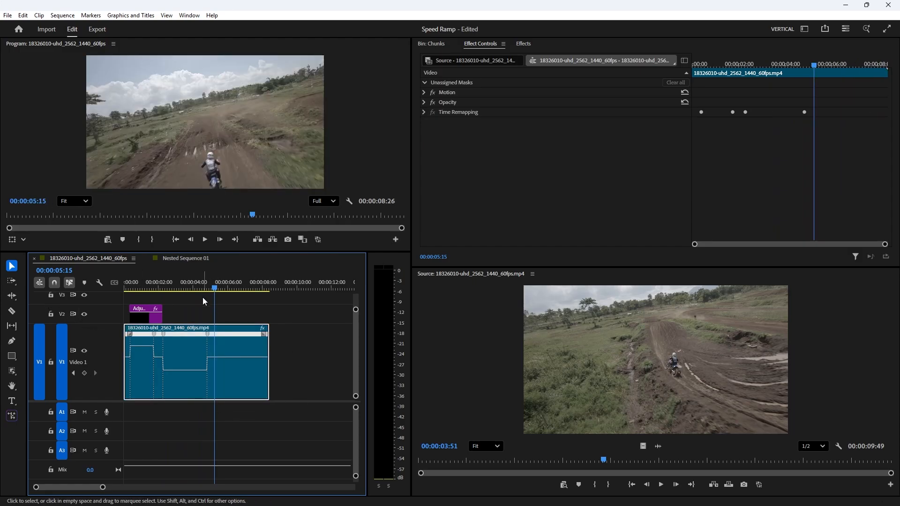
Step: Play back the sequence from the start to review the new slow-motion ending
{"action": "key", "text": "Home"}
{"action": "key", "text": "space"}
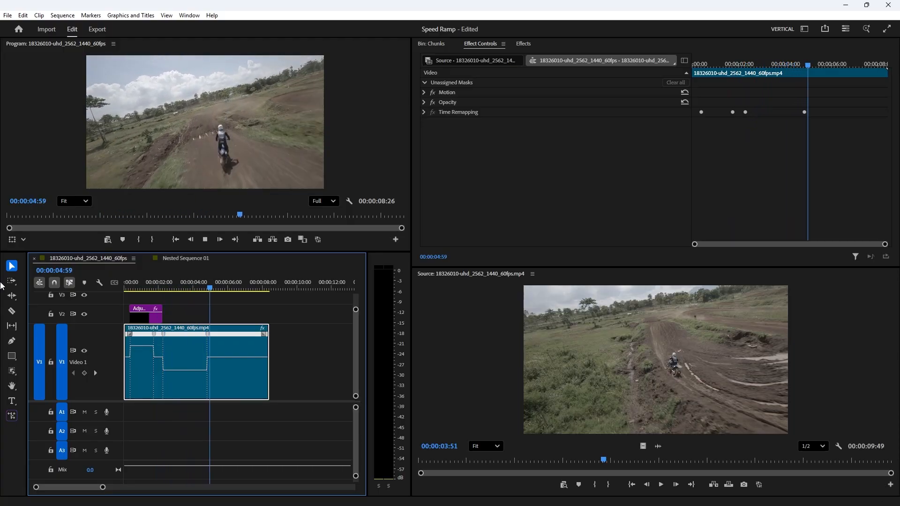
{"action": "key", "text": "space"}
{"action": "key", "text": "Home"}
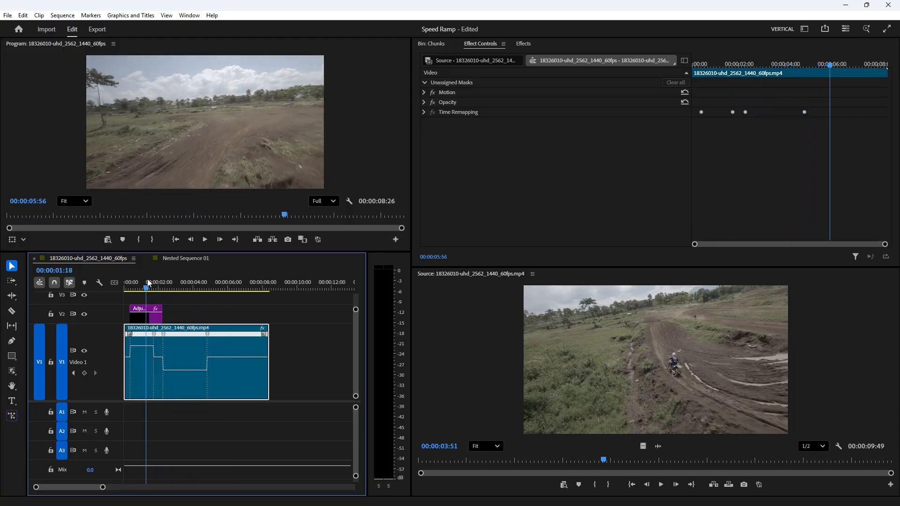
{"action": "key", "text": "space"}
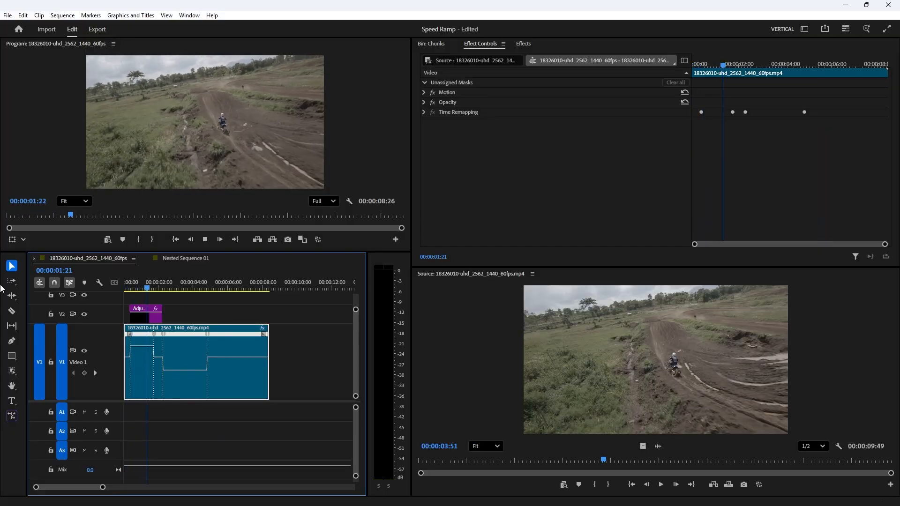
{"action": "key", "text": "space"}
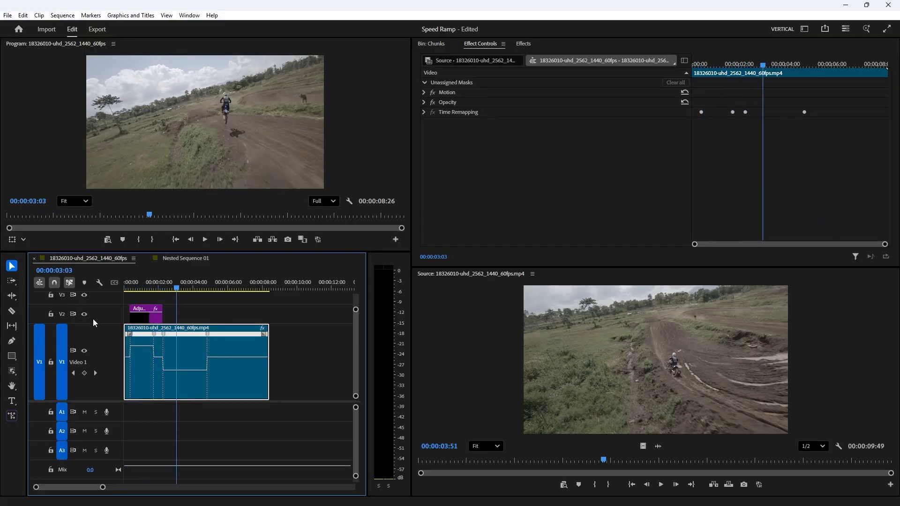
Step: Set the adjustment layer's blur Amount at the 00:00:00:21 keyframe to 2
{"action": "left_click", "coordinate": [147, 287]}
{"action": "left_click", "coordinate": [145, 319]}
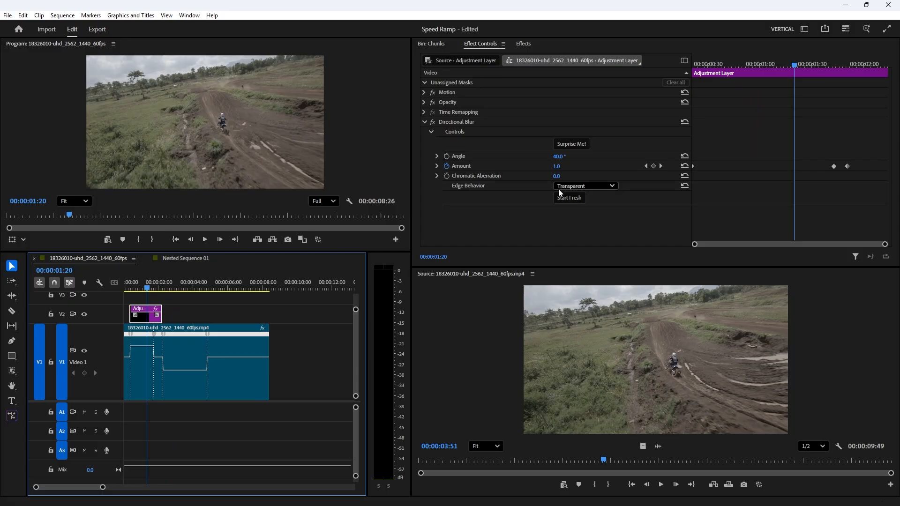
{"action": "left_click", "coordinate": [646, 166]}
{"action": "left_click", "coordinate": [557, 166]}
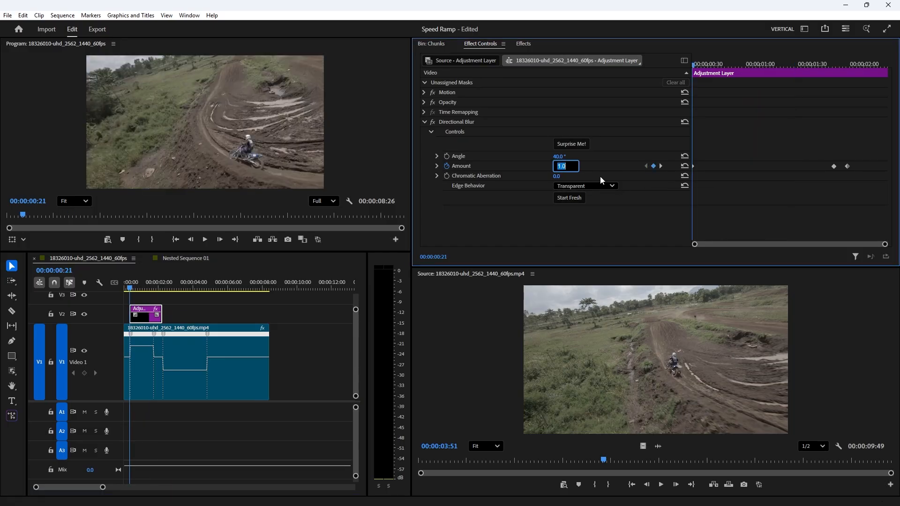
{"action": "type", "text": "2"}
{"action": "key", "text": "Return"}
Step: Play back the whole sequence from the start to review the final speed ramp
{"action": "left_click", "coordinate": [39, 288]}
{"action": "key", "text": "Home"}
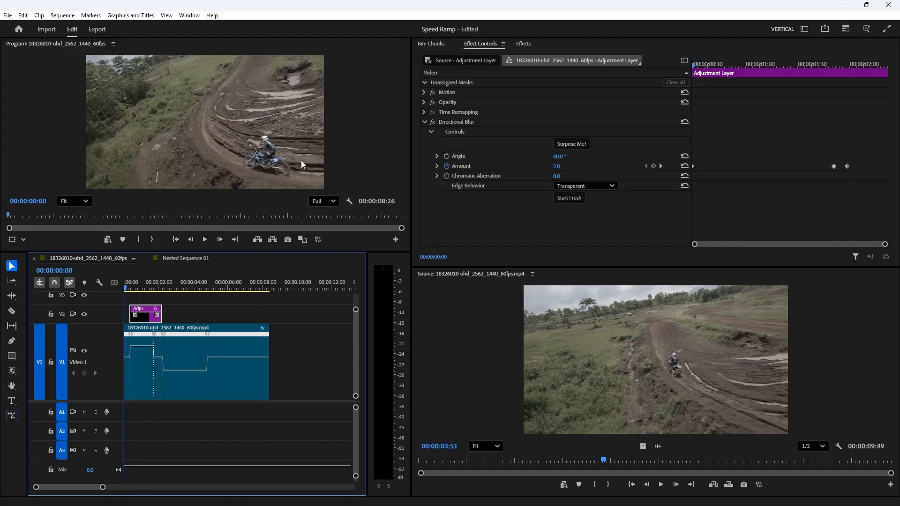
{"action": "key", "text": "space"}
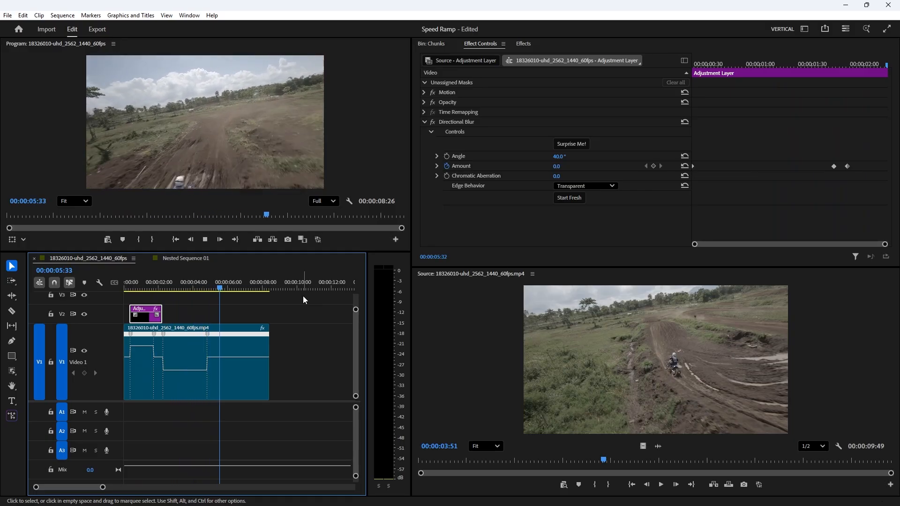
{"action": "key", "text": "space"}
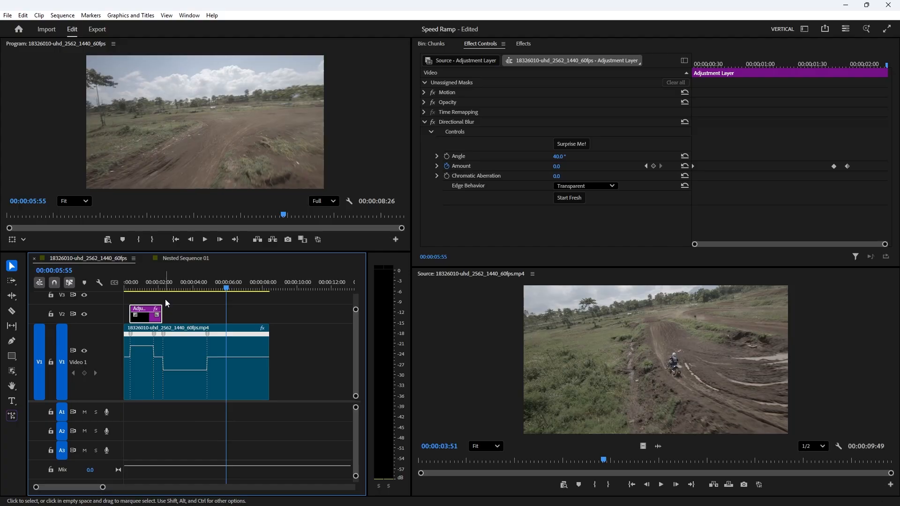
{"action": "left_click", "coordinate": [164, 287]}
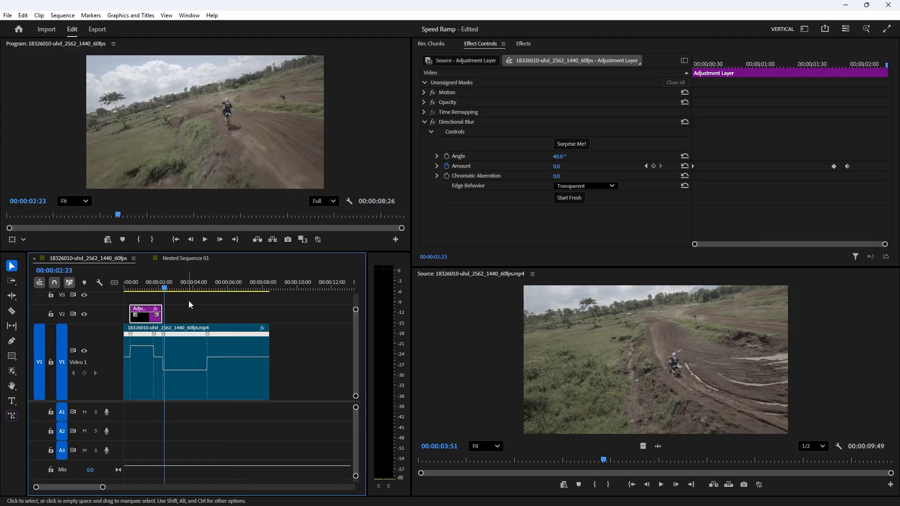